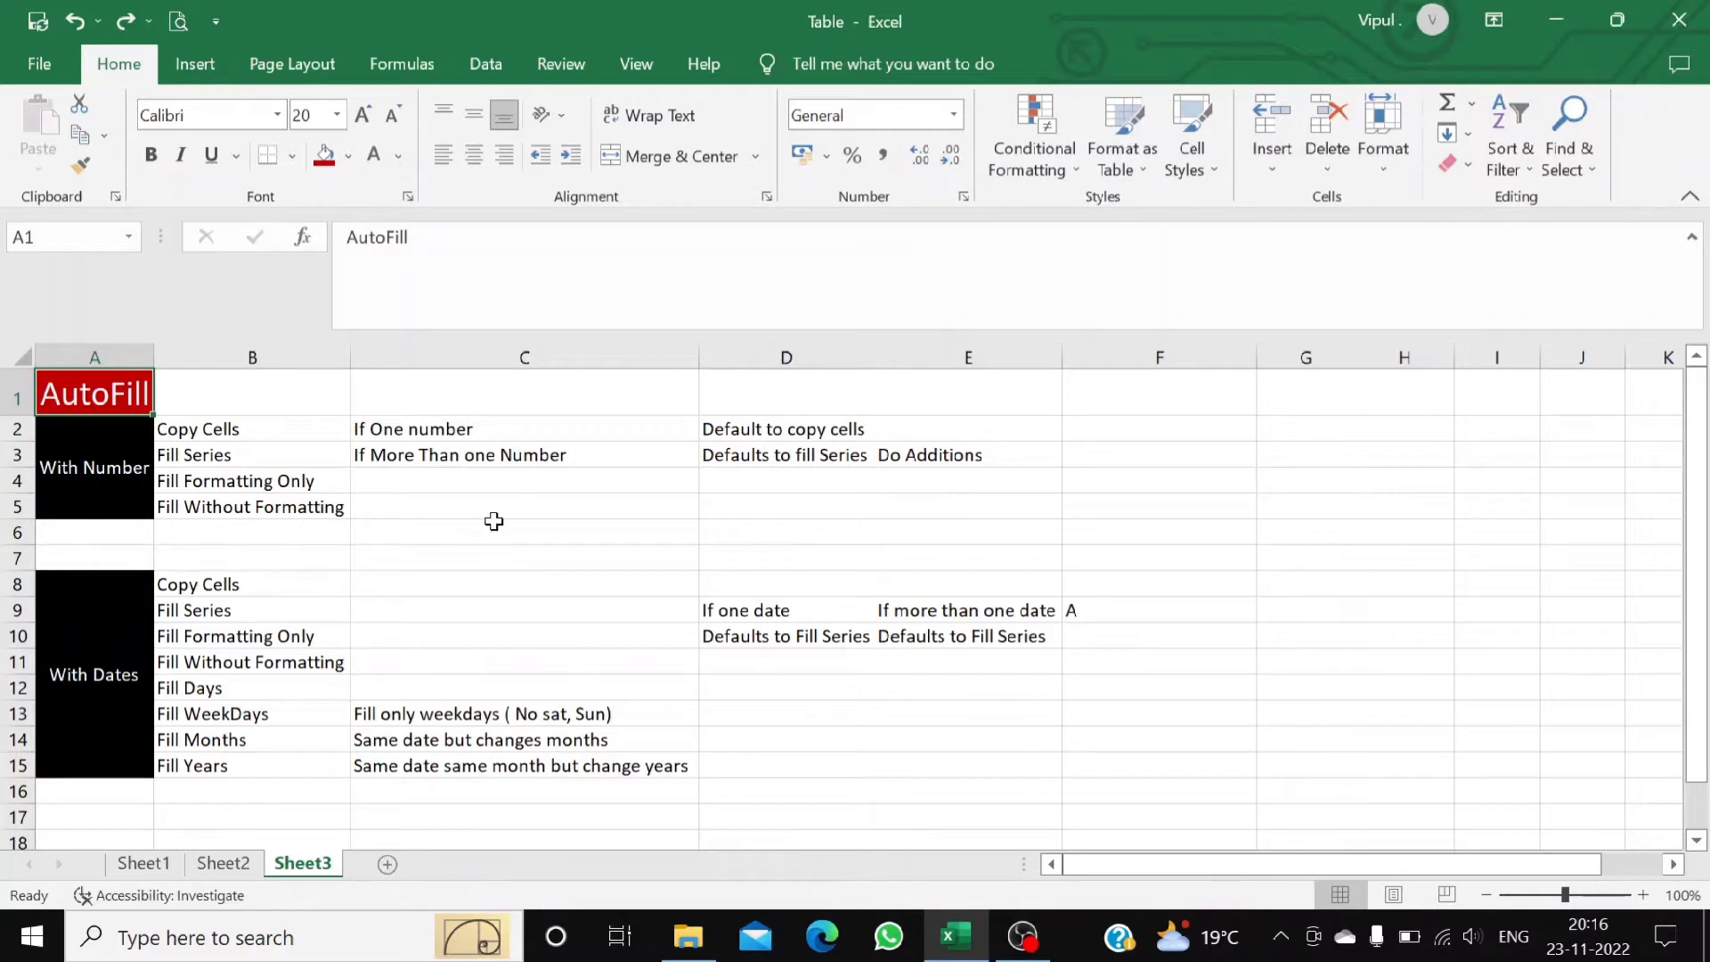
# - Enter the numbers 1, 2 and 3 in cells F2, F3 and F4
pyautogui.click(1233, 440)
pyautogui.write('12')
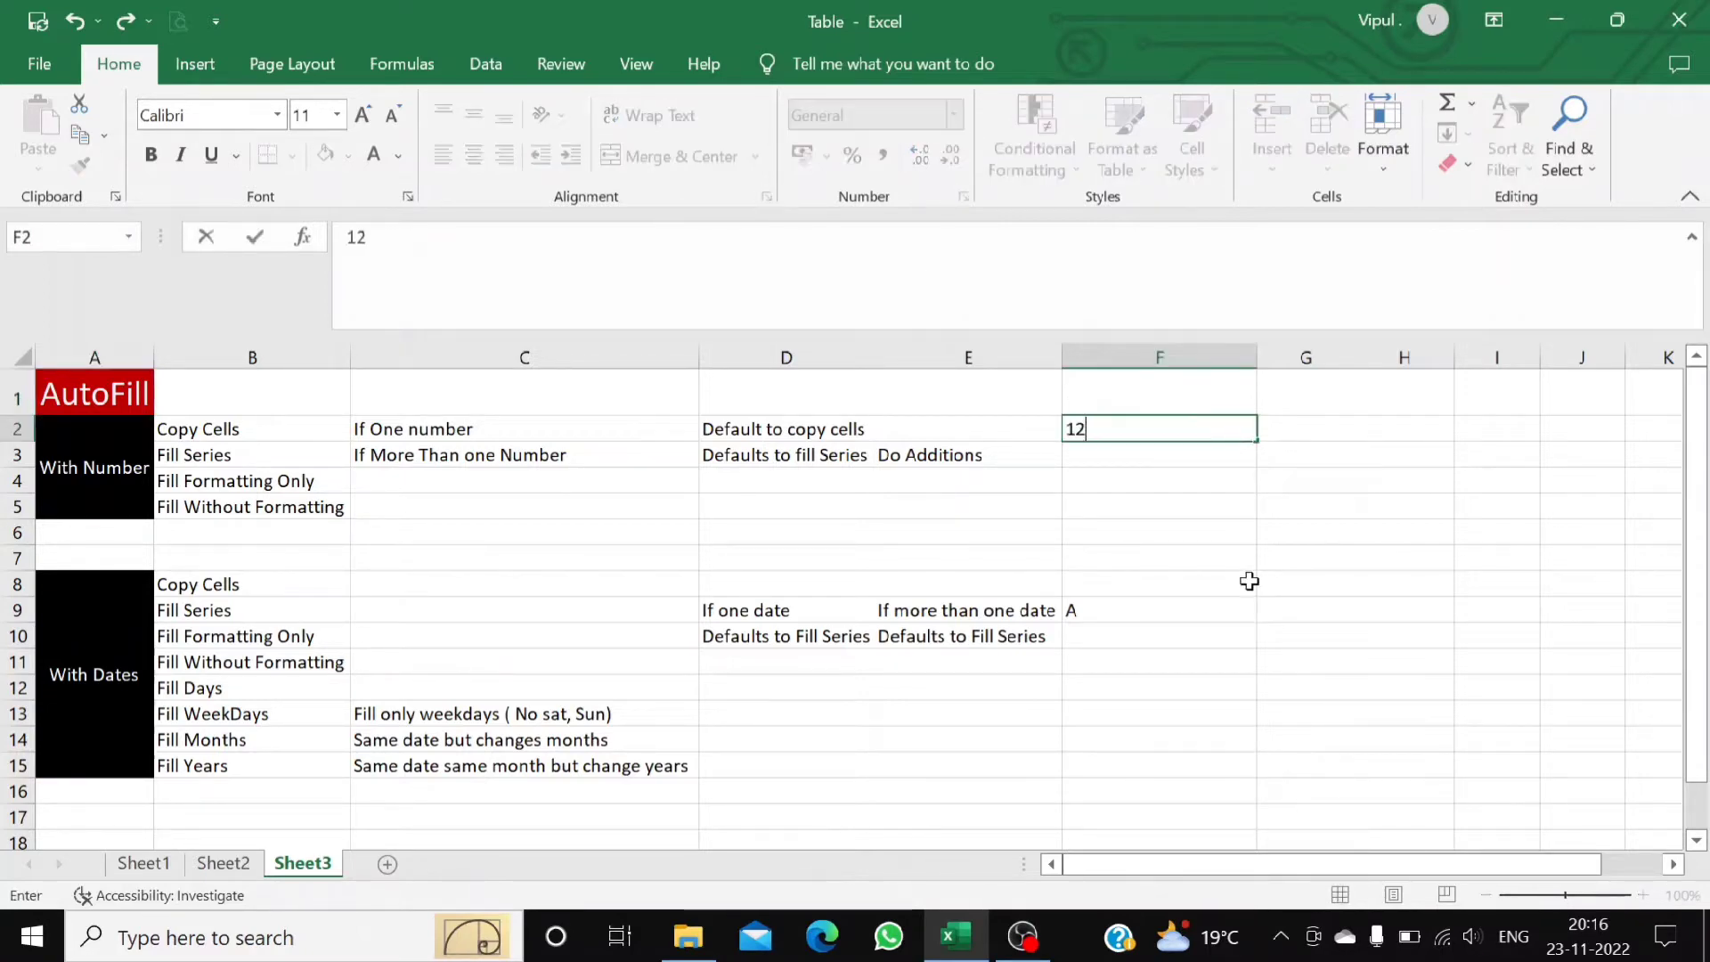
pyautogui.press('Return')
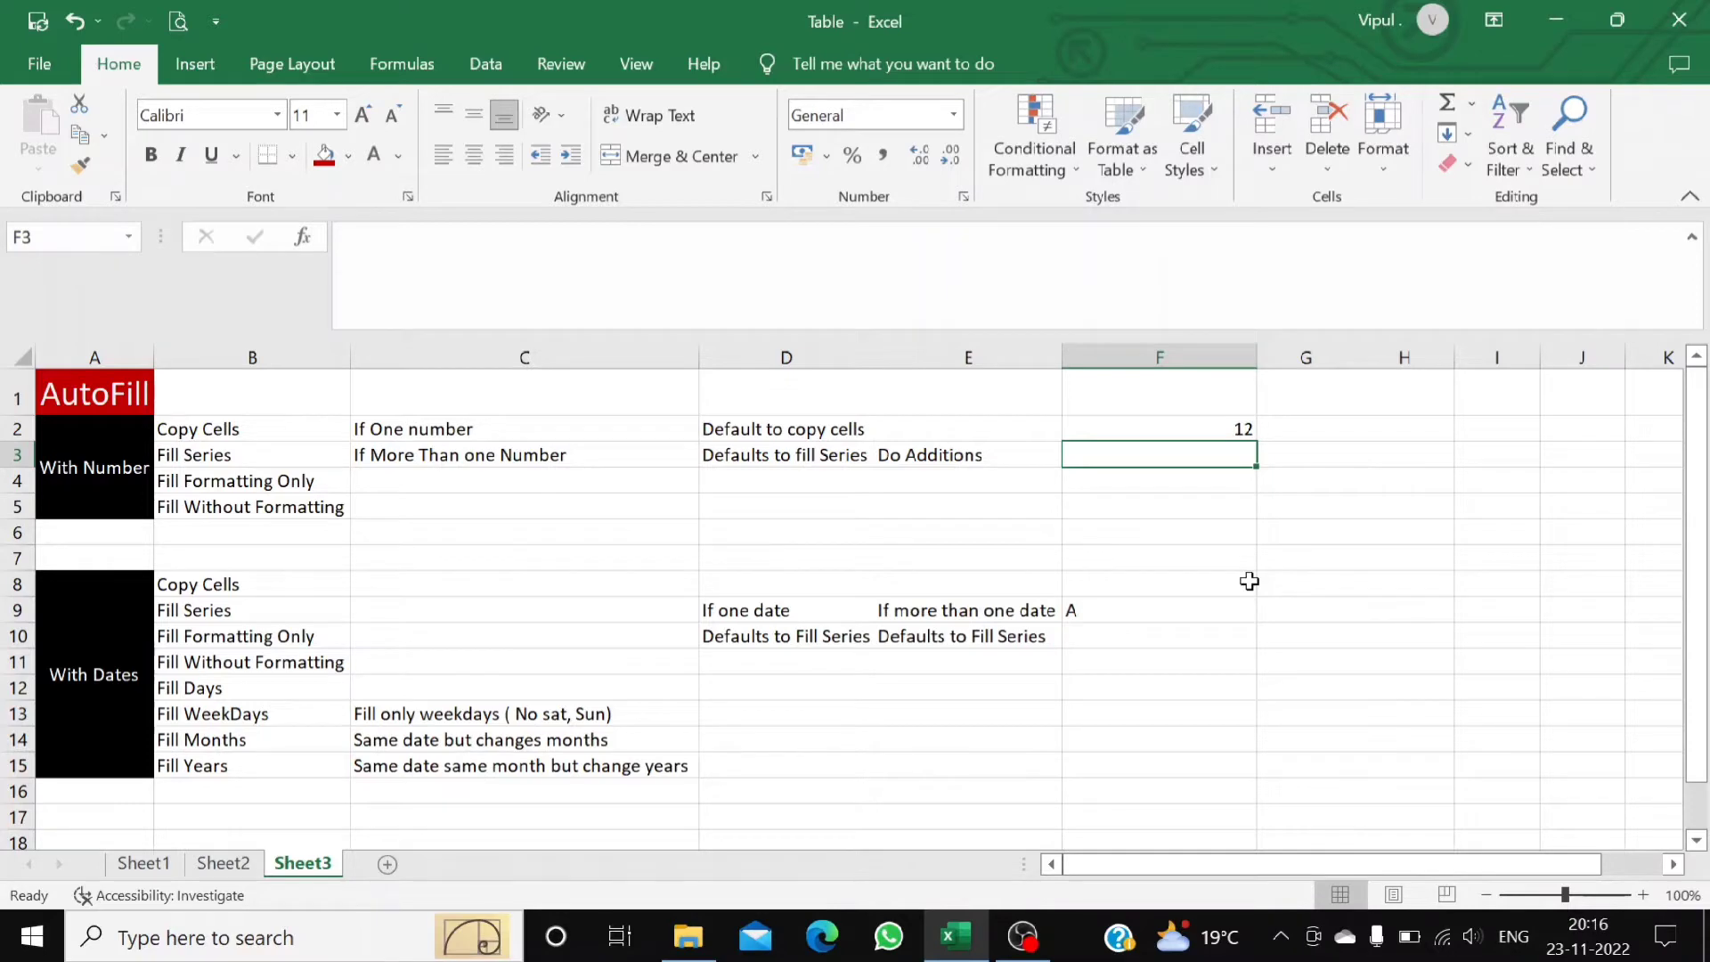
pyautogui.press('Up')
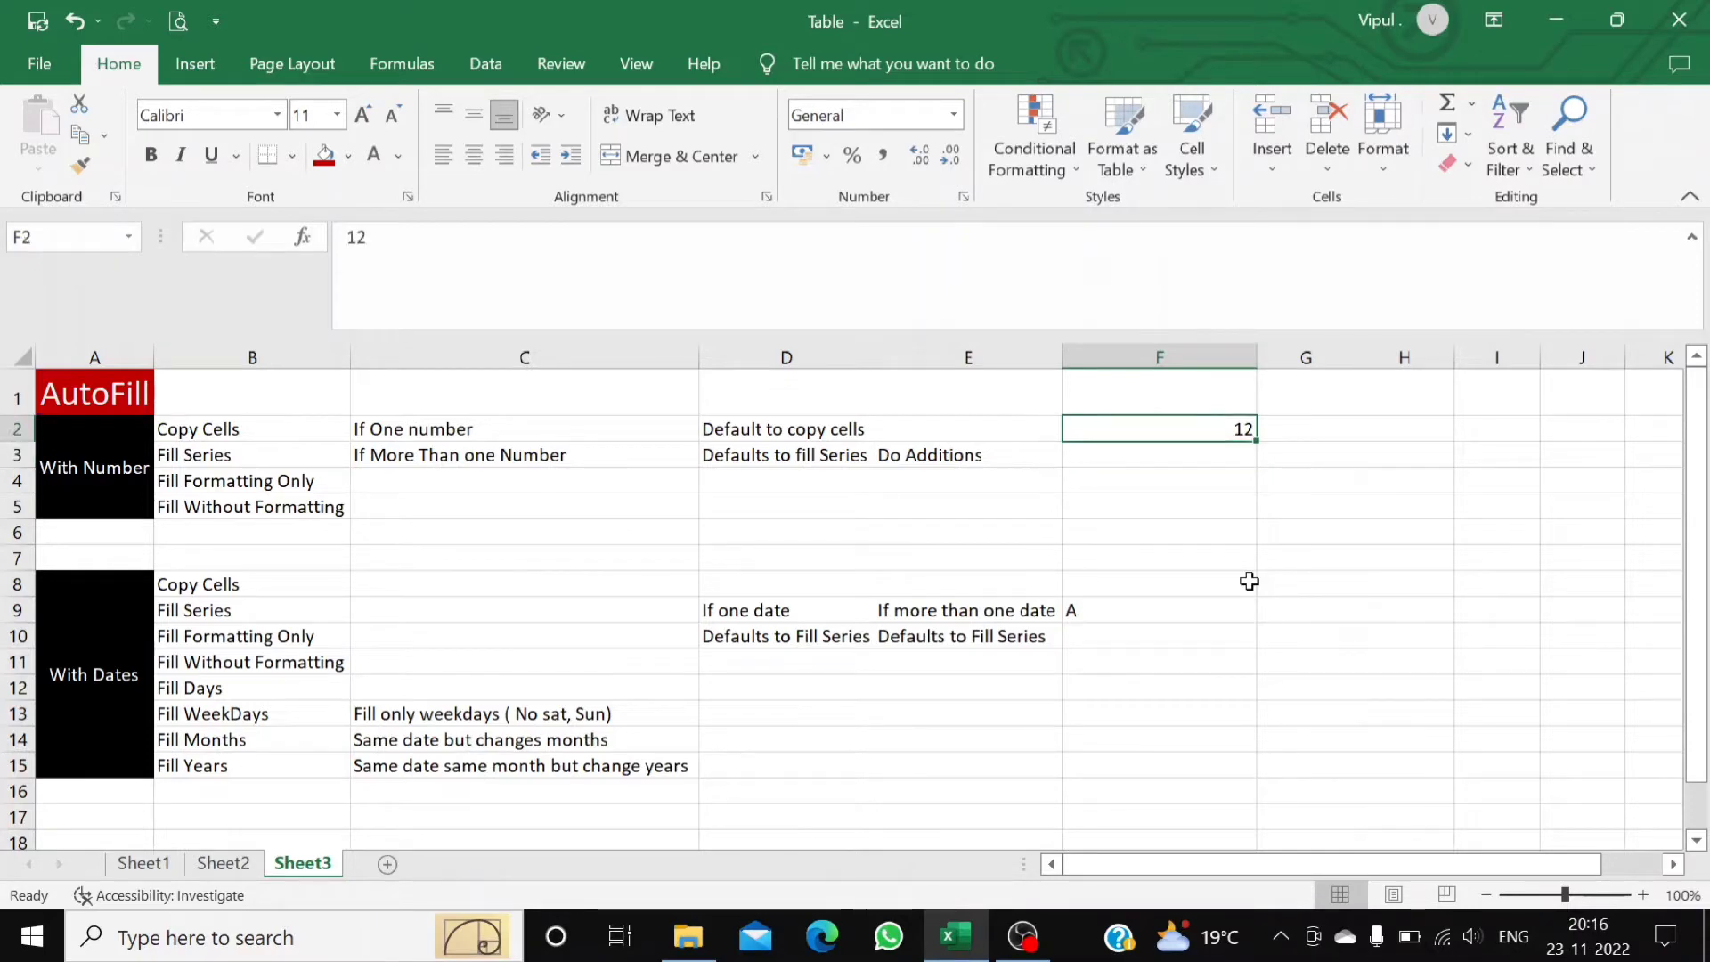
pyautogui.write('1')
pyautogui.press('Return')
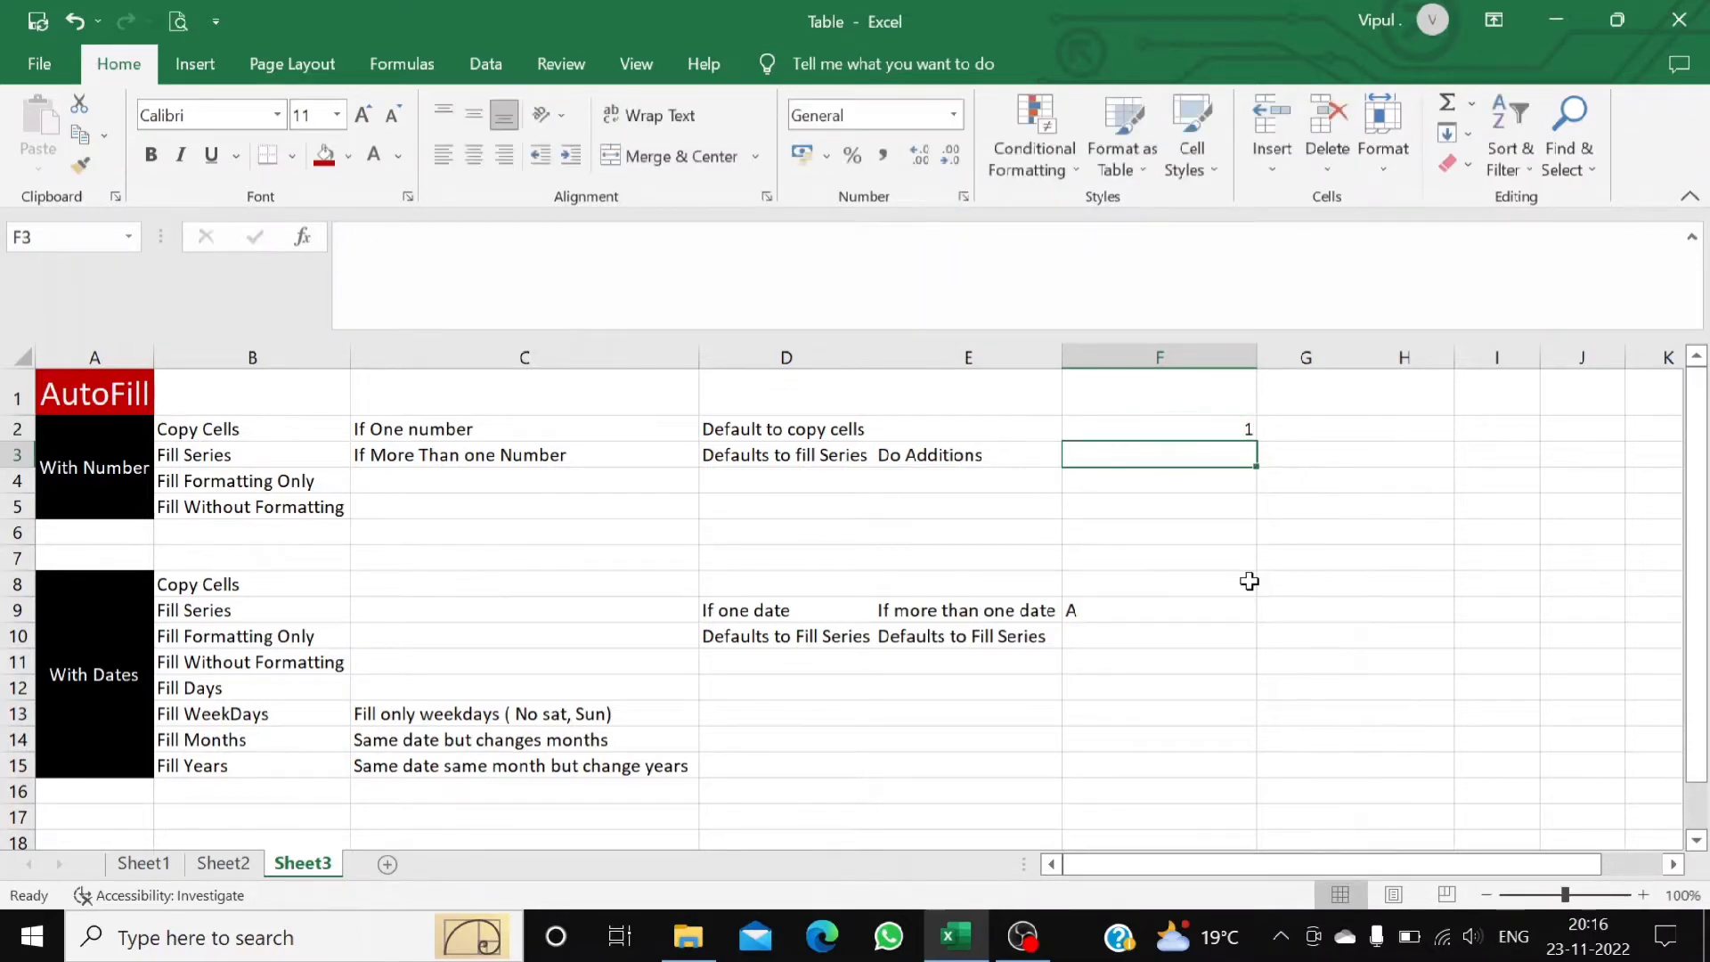
pyautogui.write('2')
pyautogui.press('Return')
pyautogui.write('3')
pyautogui.press('Return')
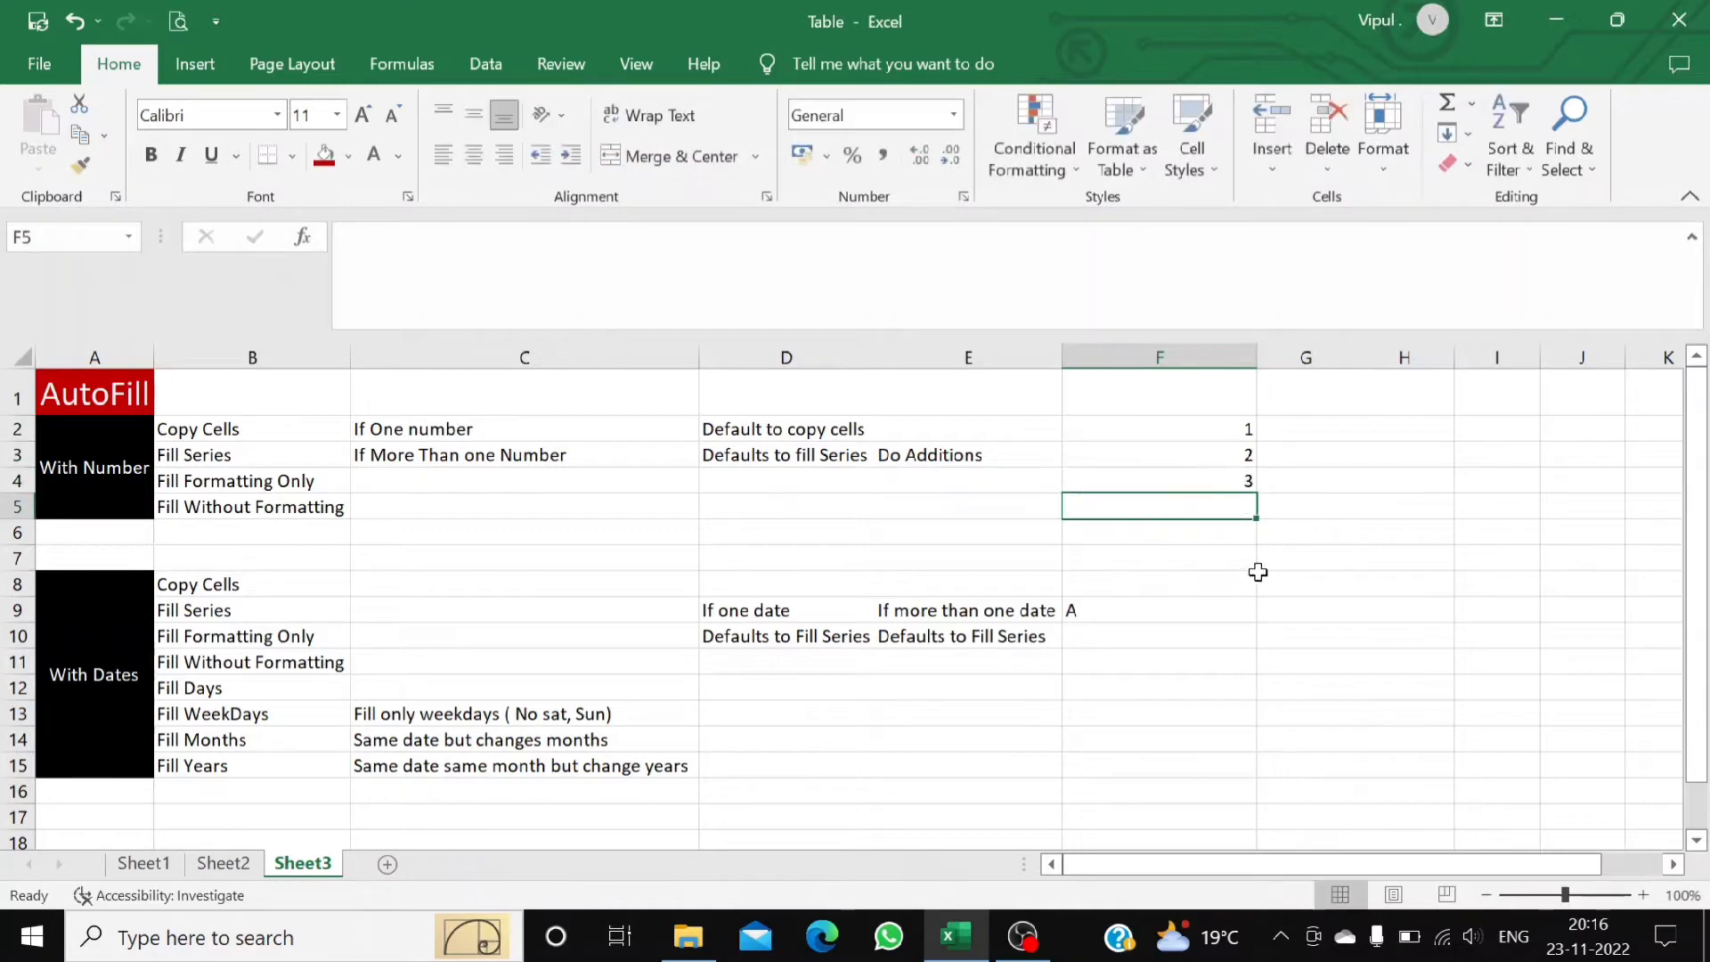
# - Enter the date 1-11-2022 in cell H2
pyautogui.click(1400, 424)
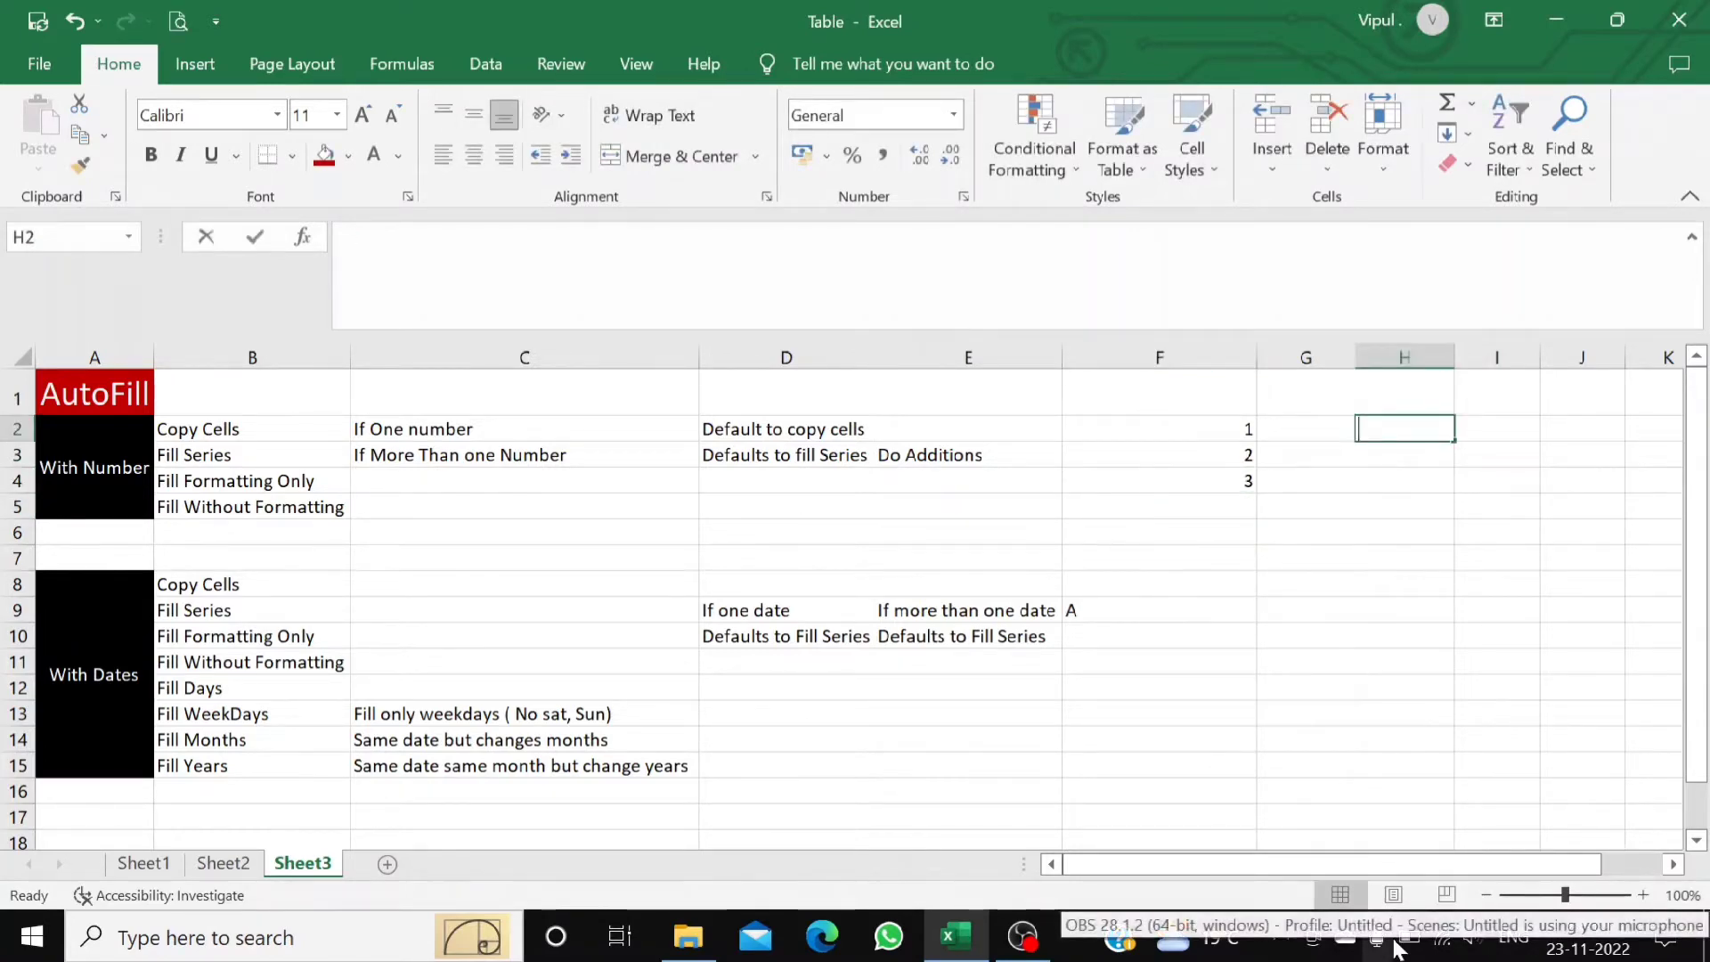
pyautogui.write('31')
pyautogui.press('BackSpace')
pyautogui.press('BackSpace')
pyautogui.write('1')
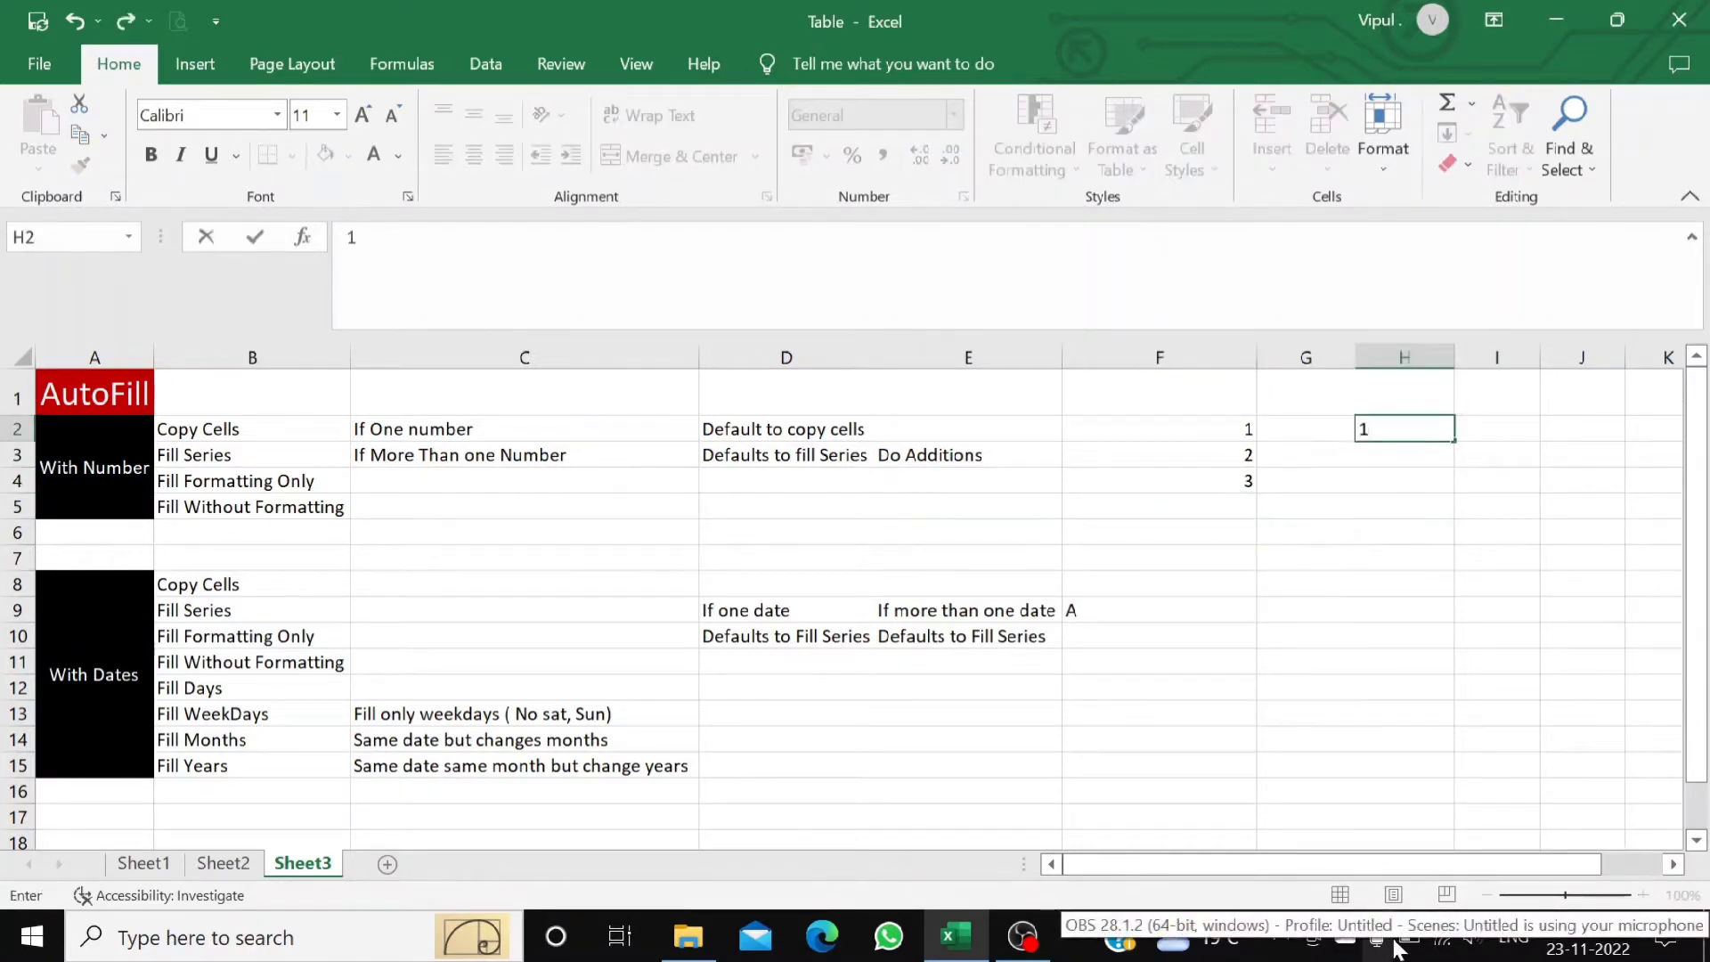
pyautogui.write('-11-2022')
pyautogui.press('Return')
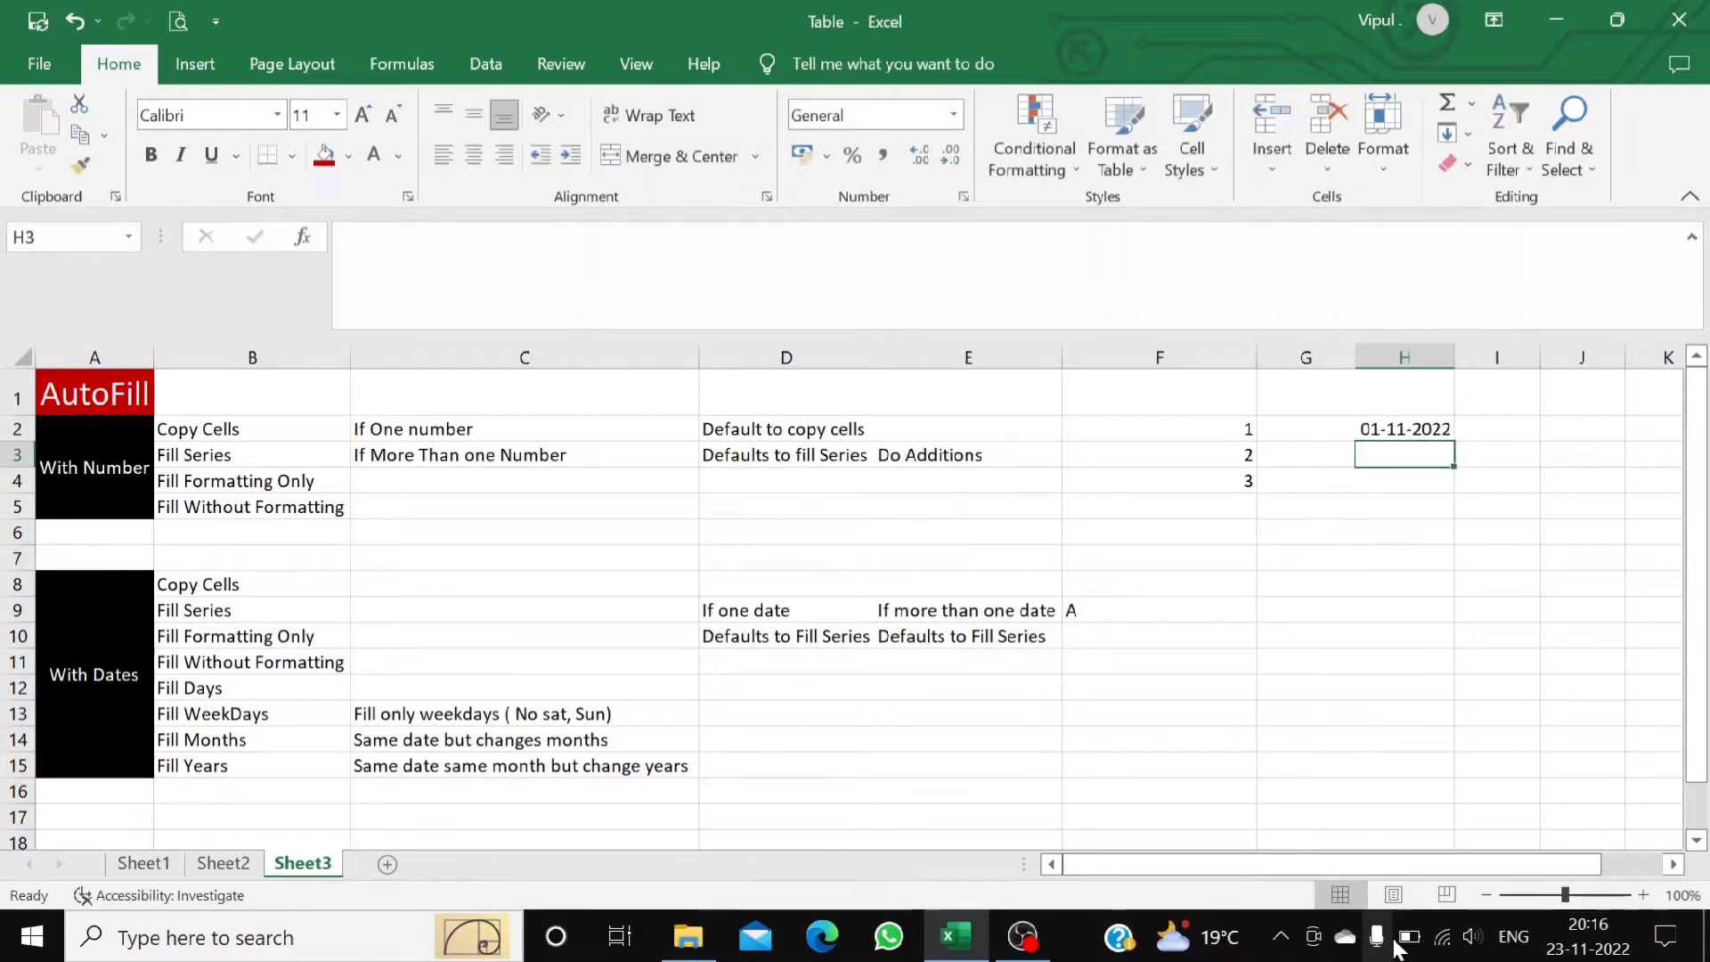
# - Enter the date 2-11-2022 in cell H3, below the first date
pyautogui.write('2-1')
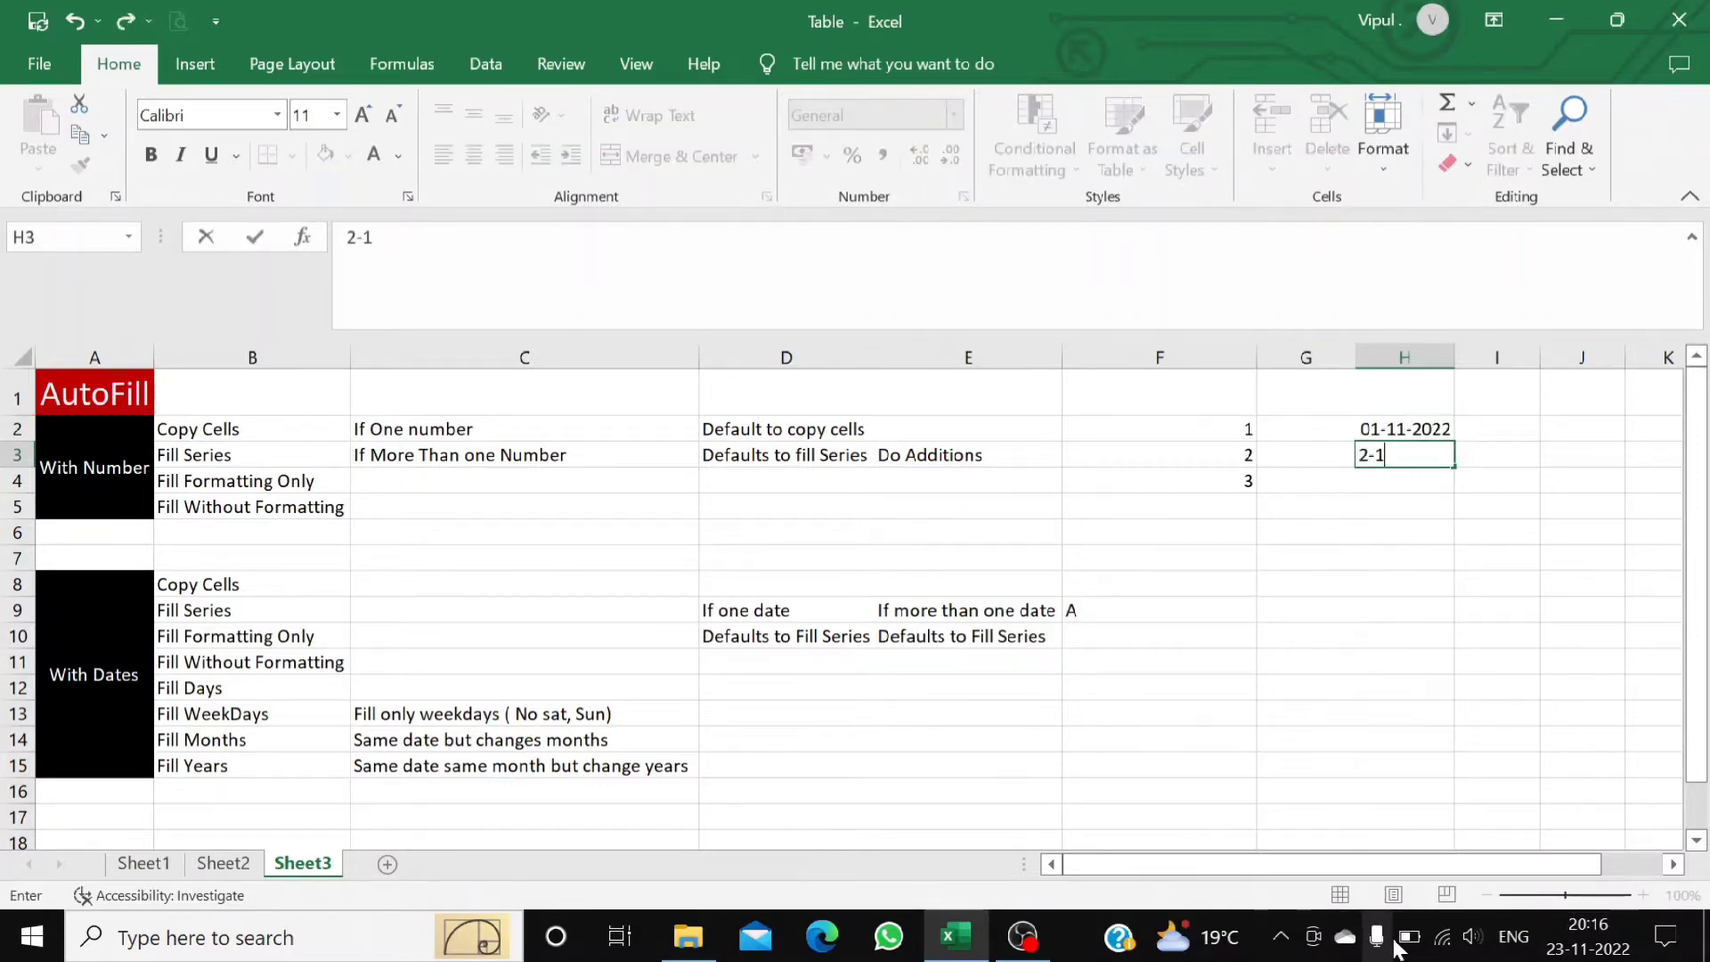
pyautogui.write('1-2022')
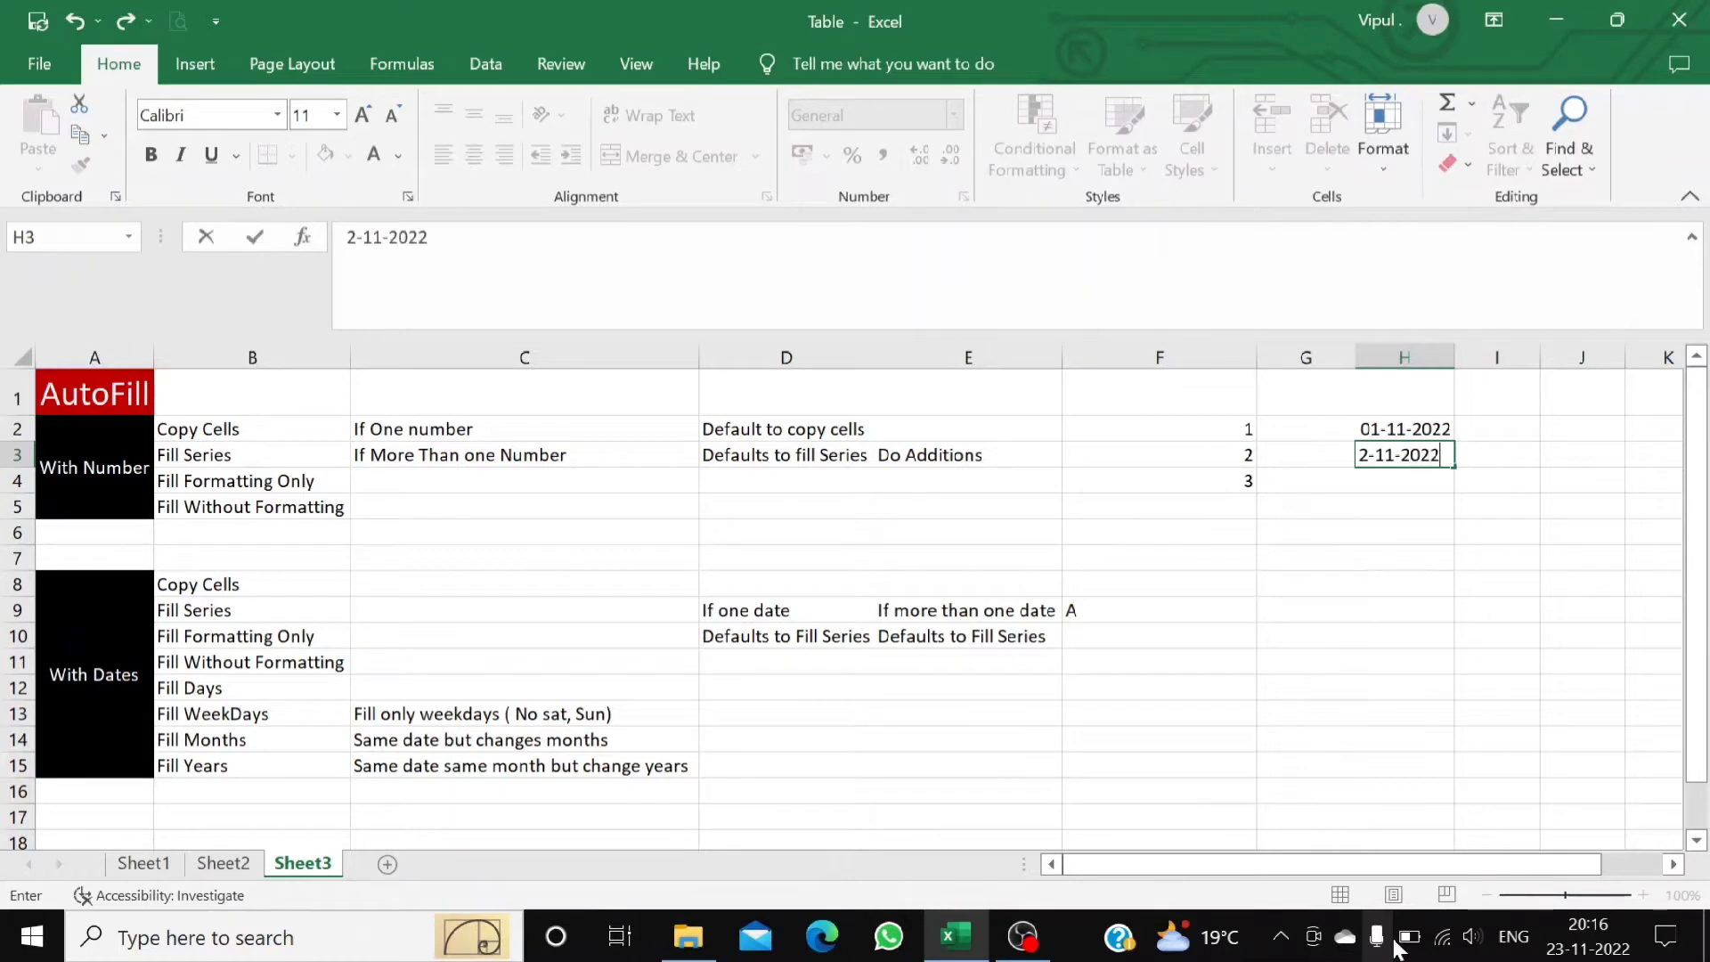
pyautogui.press('Return')
pyautogui.press('Up')
pyautogui.press('Down')
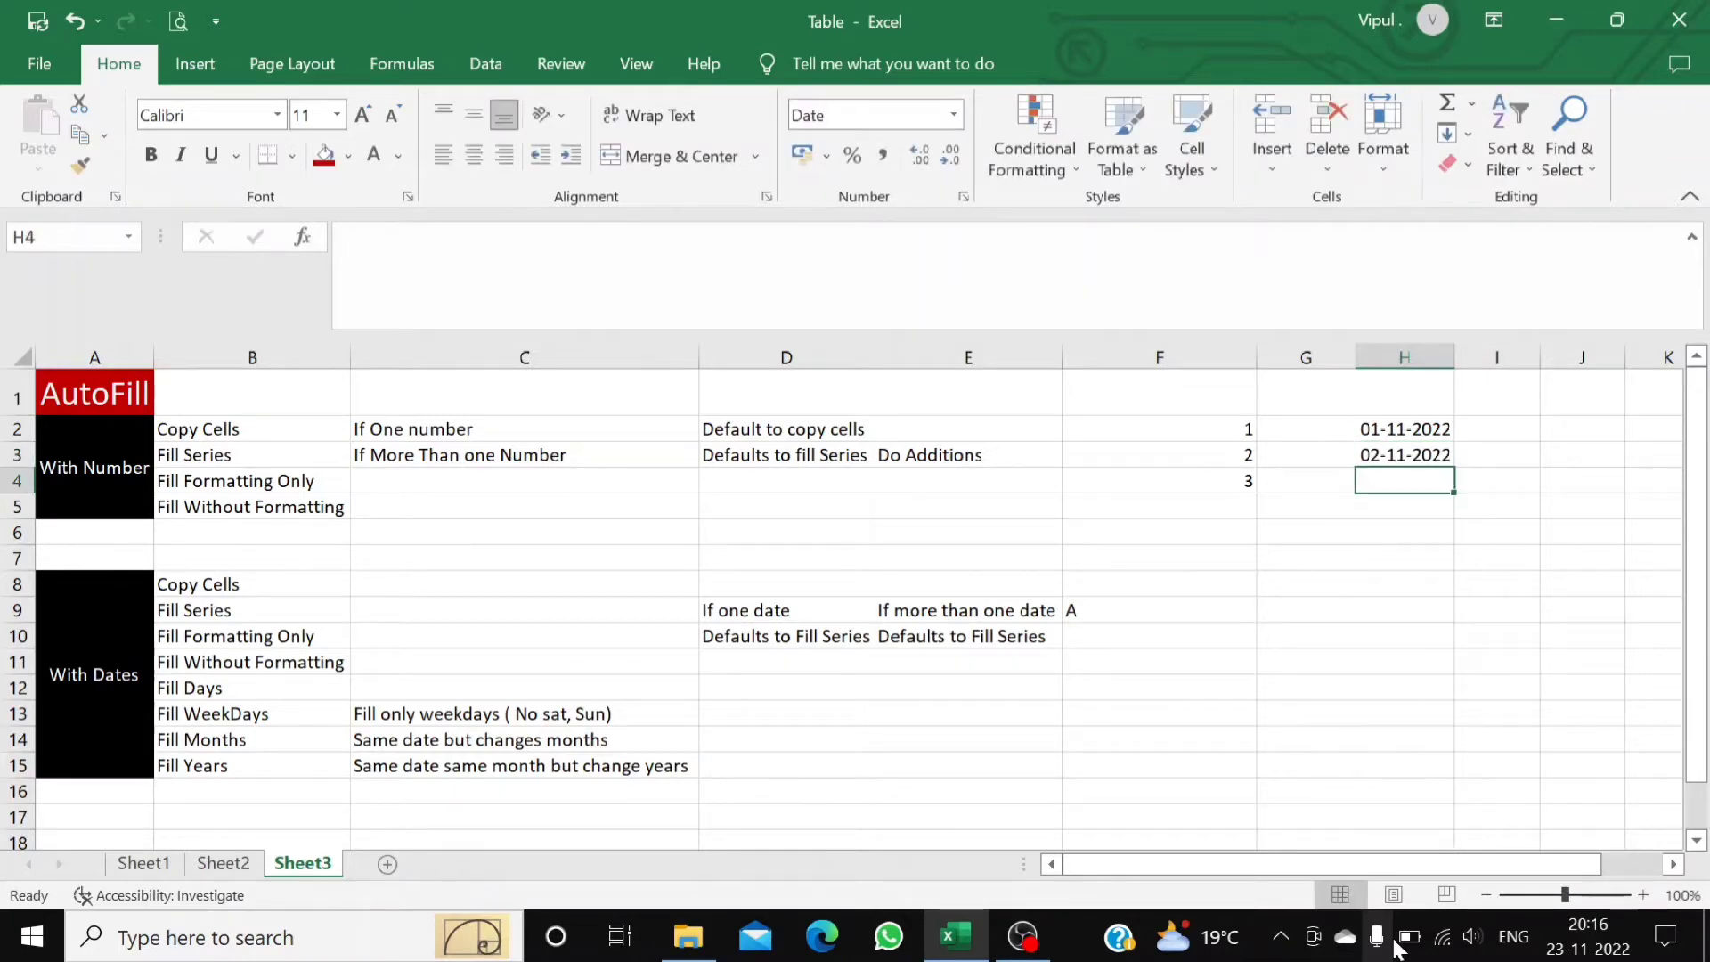
pyautogui.press('Up')
pyautogui.press('Up')
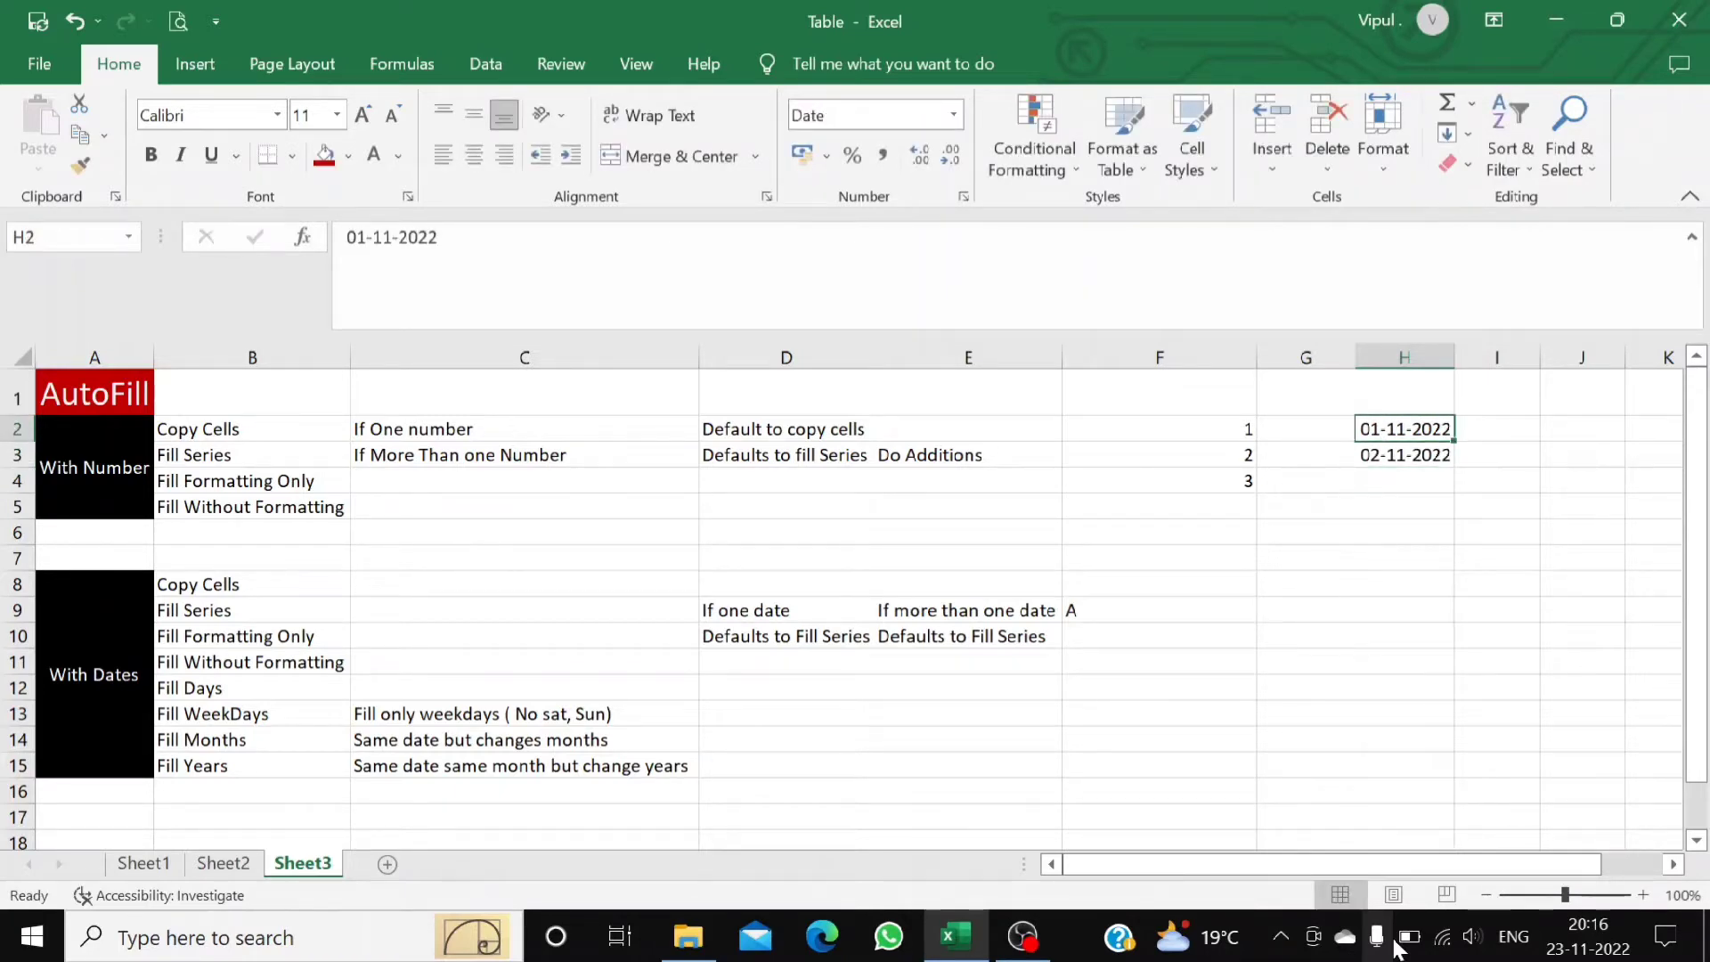
# - Clear the two sample dates from cells H2:H3
pyautogui.click(1386, 476)
pyautogui.moveTo(1389, 429); pyautogui.dragTo(1392, 452)
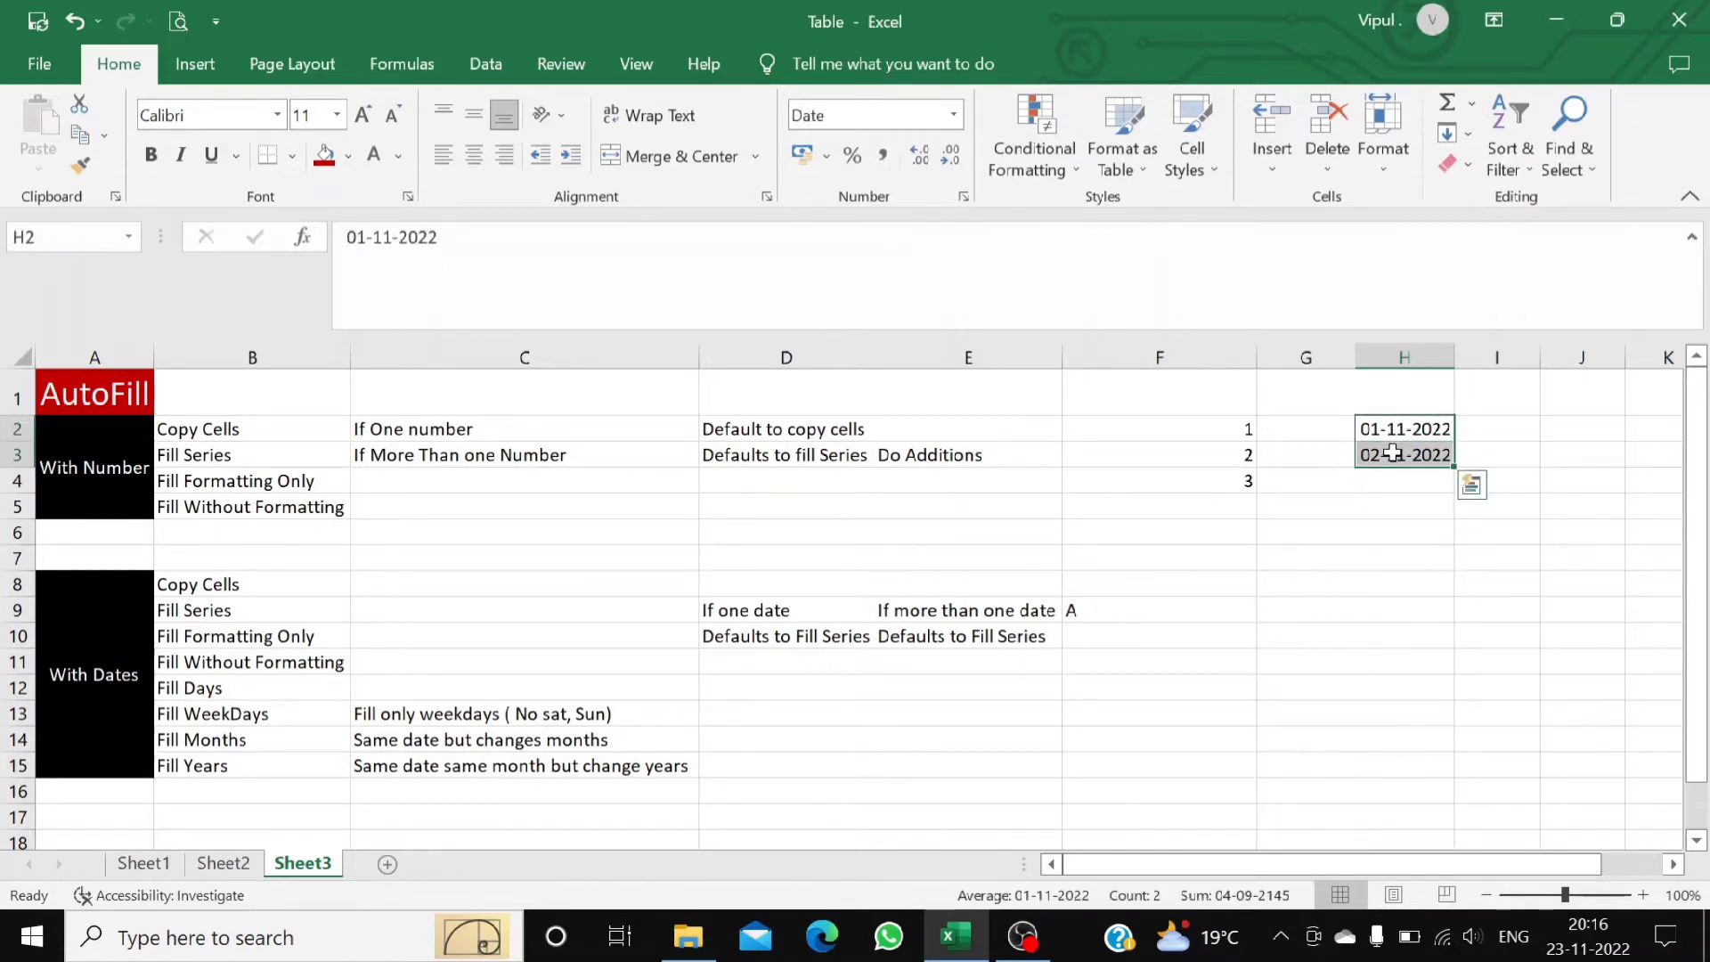
pyautogui.press('Delete')
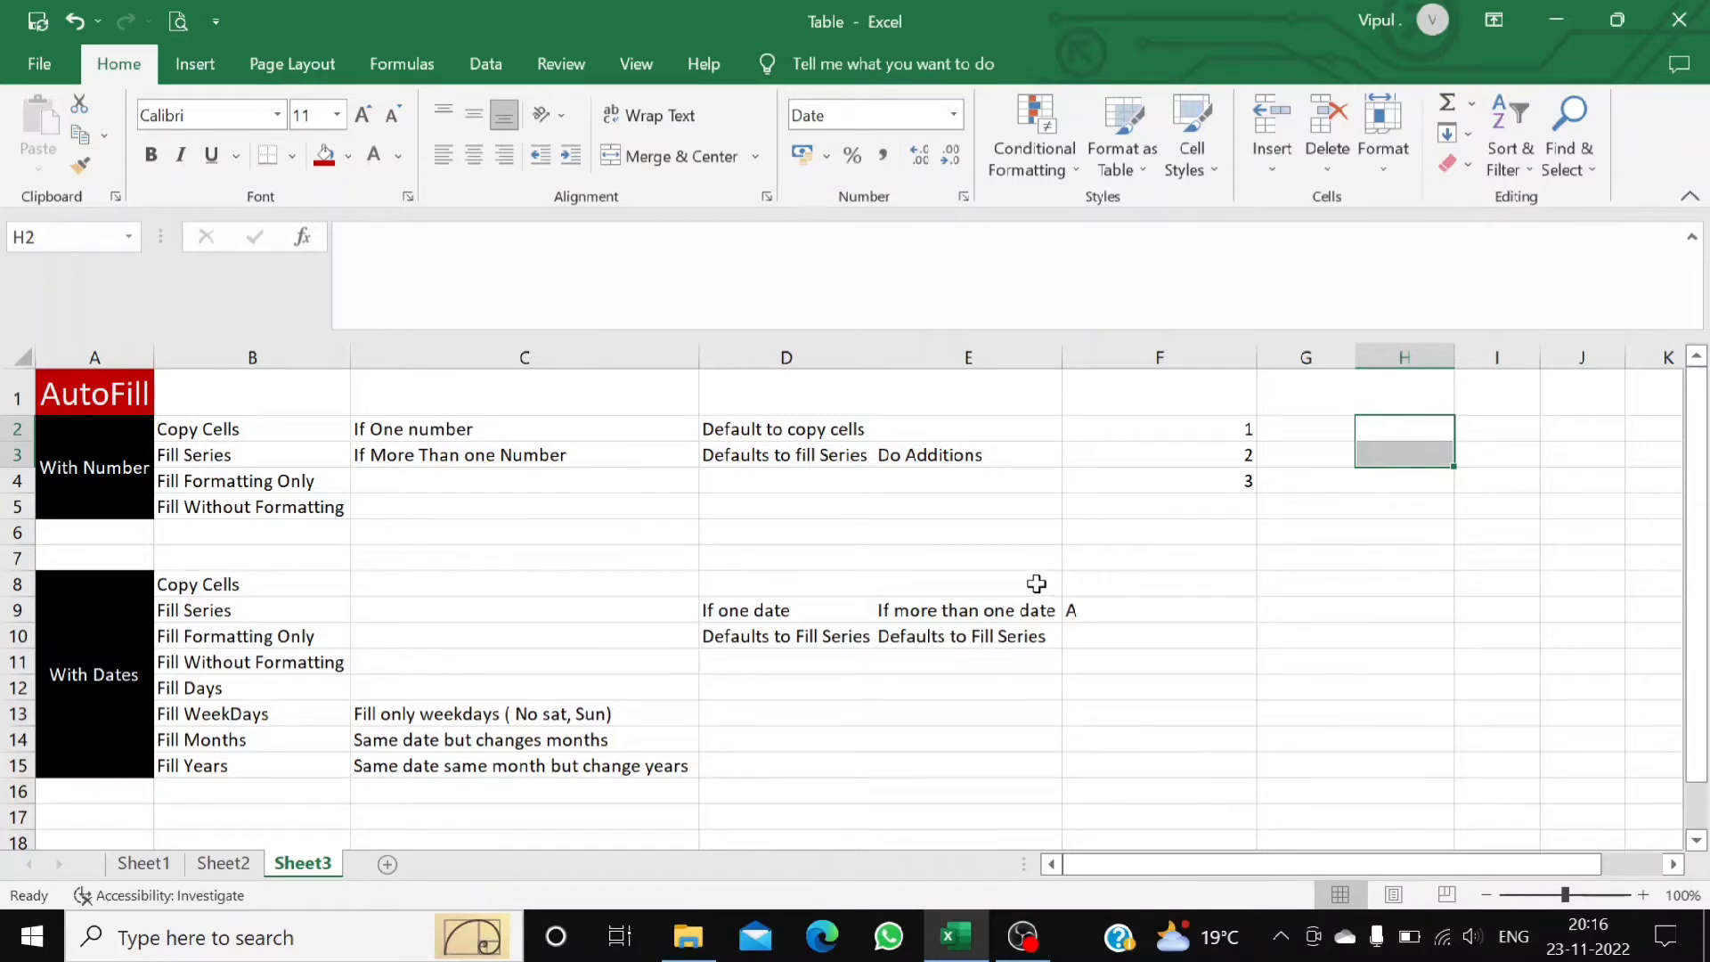
pyautogui.click(1168, 450)
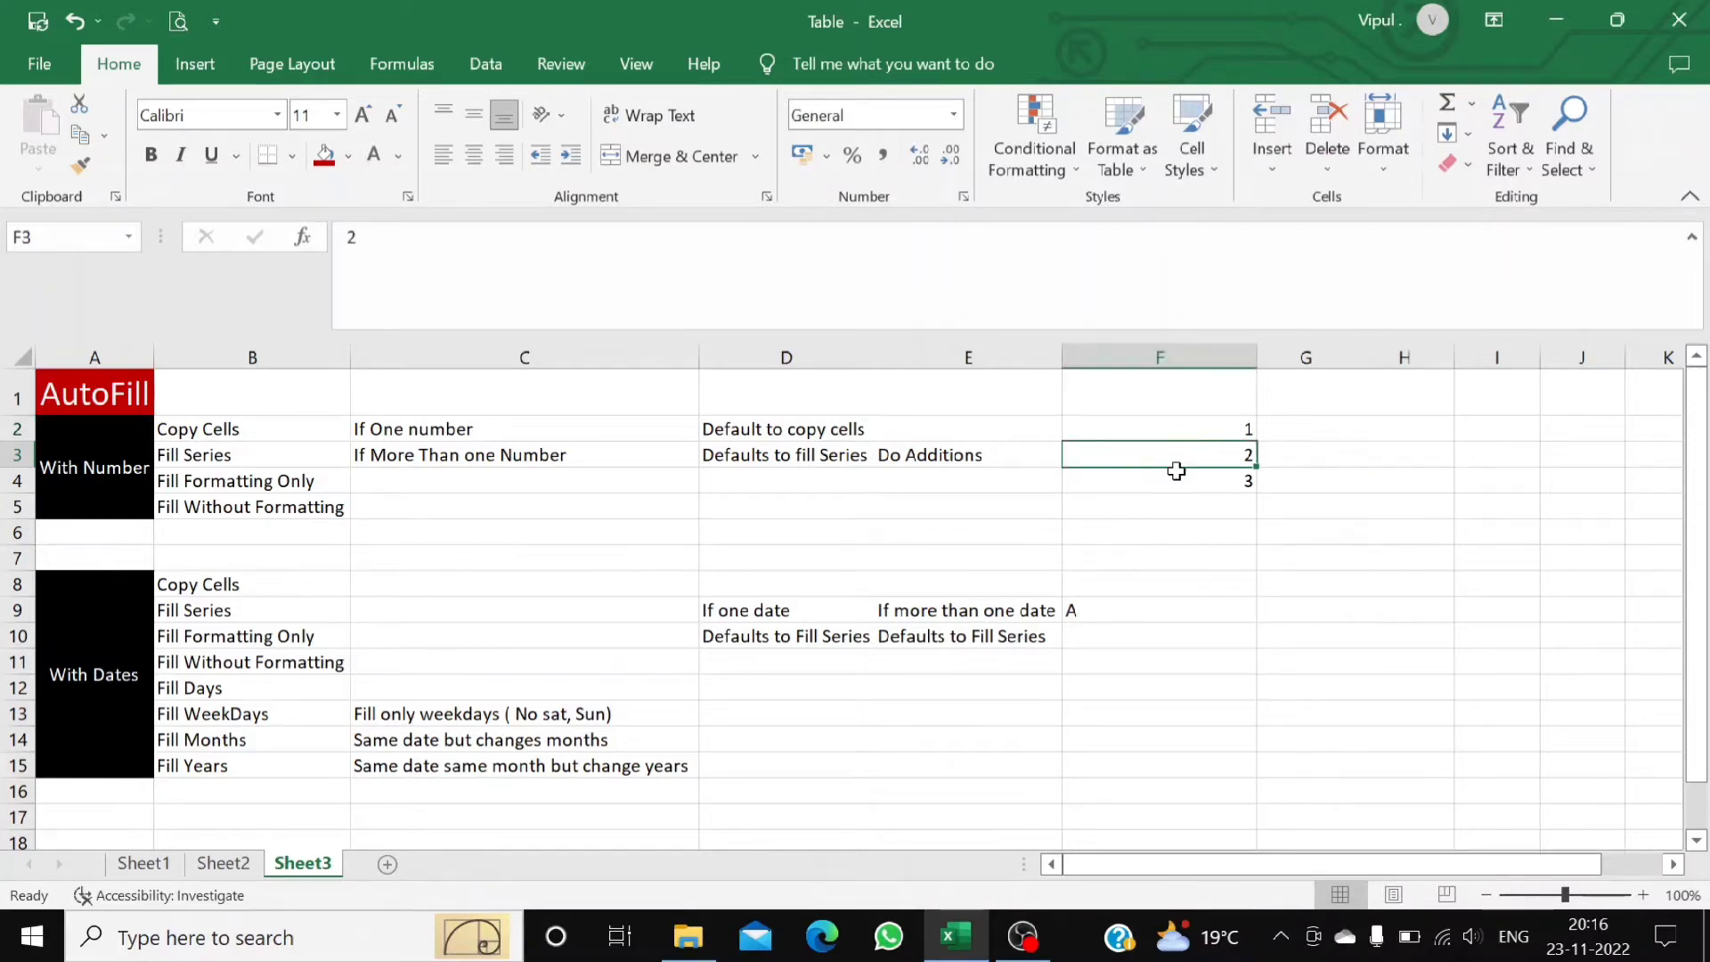
pyautogui.moveTo(1176, 465); pyautogui.dragTo(1176, 471)
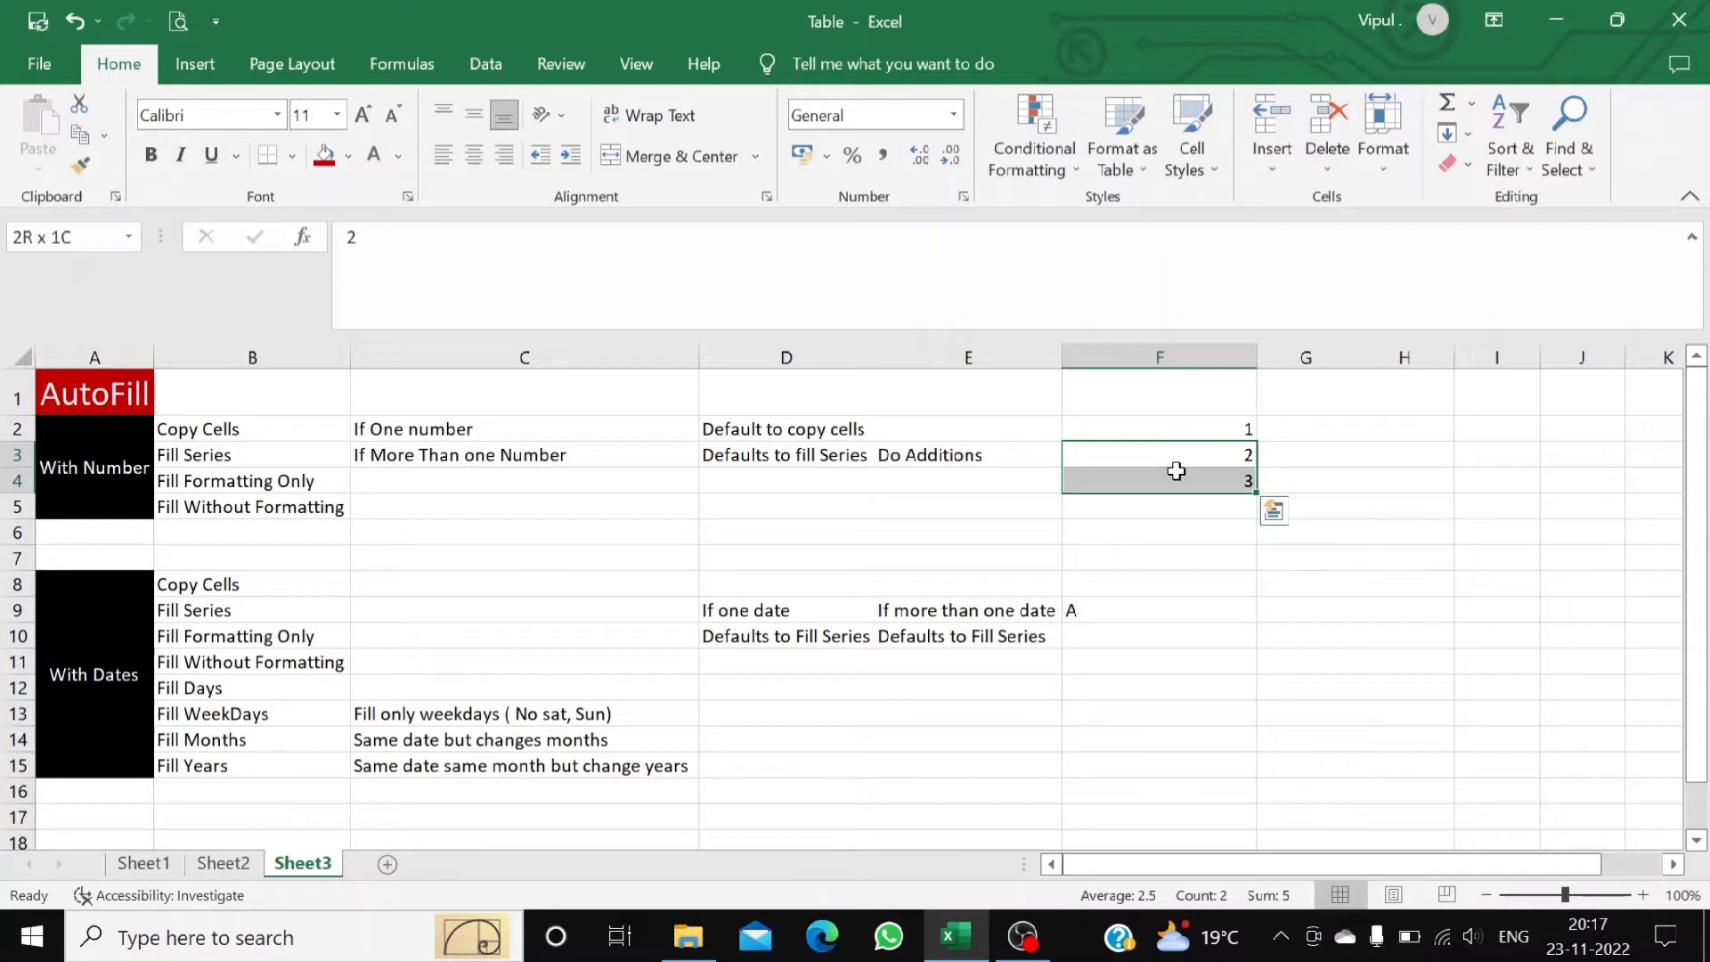
pyautogui.click(1213, 428)
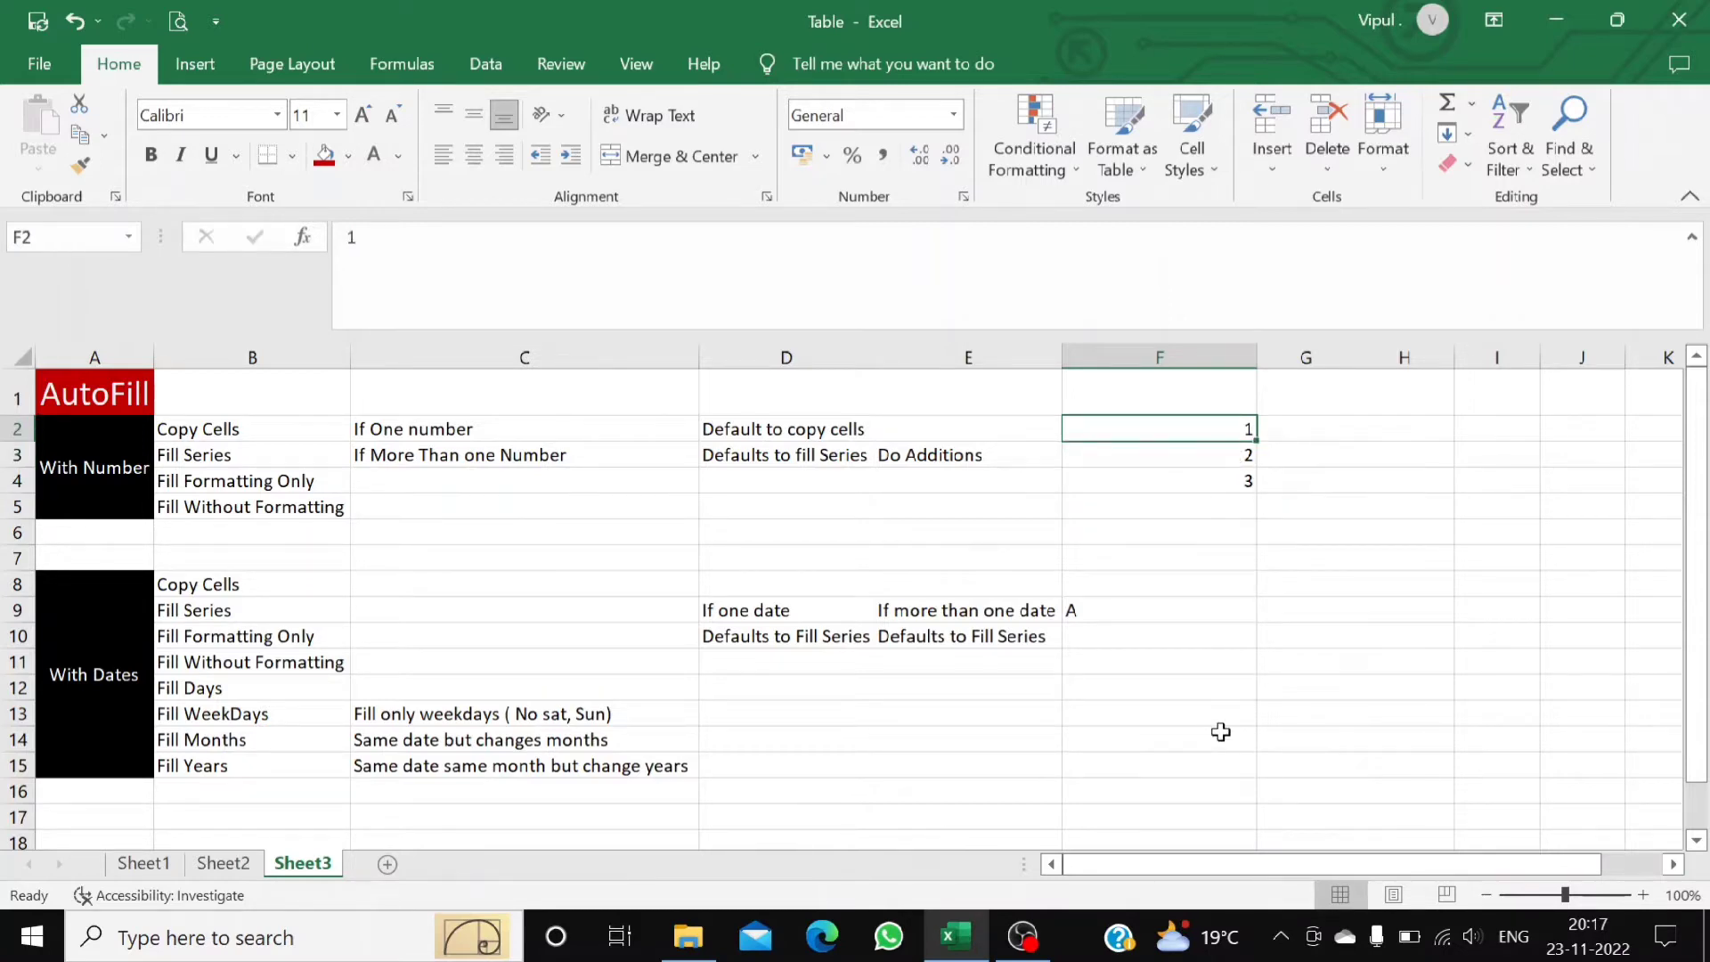
pyautogui.click(1198, 531)
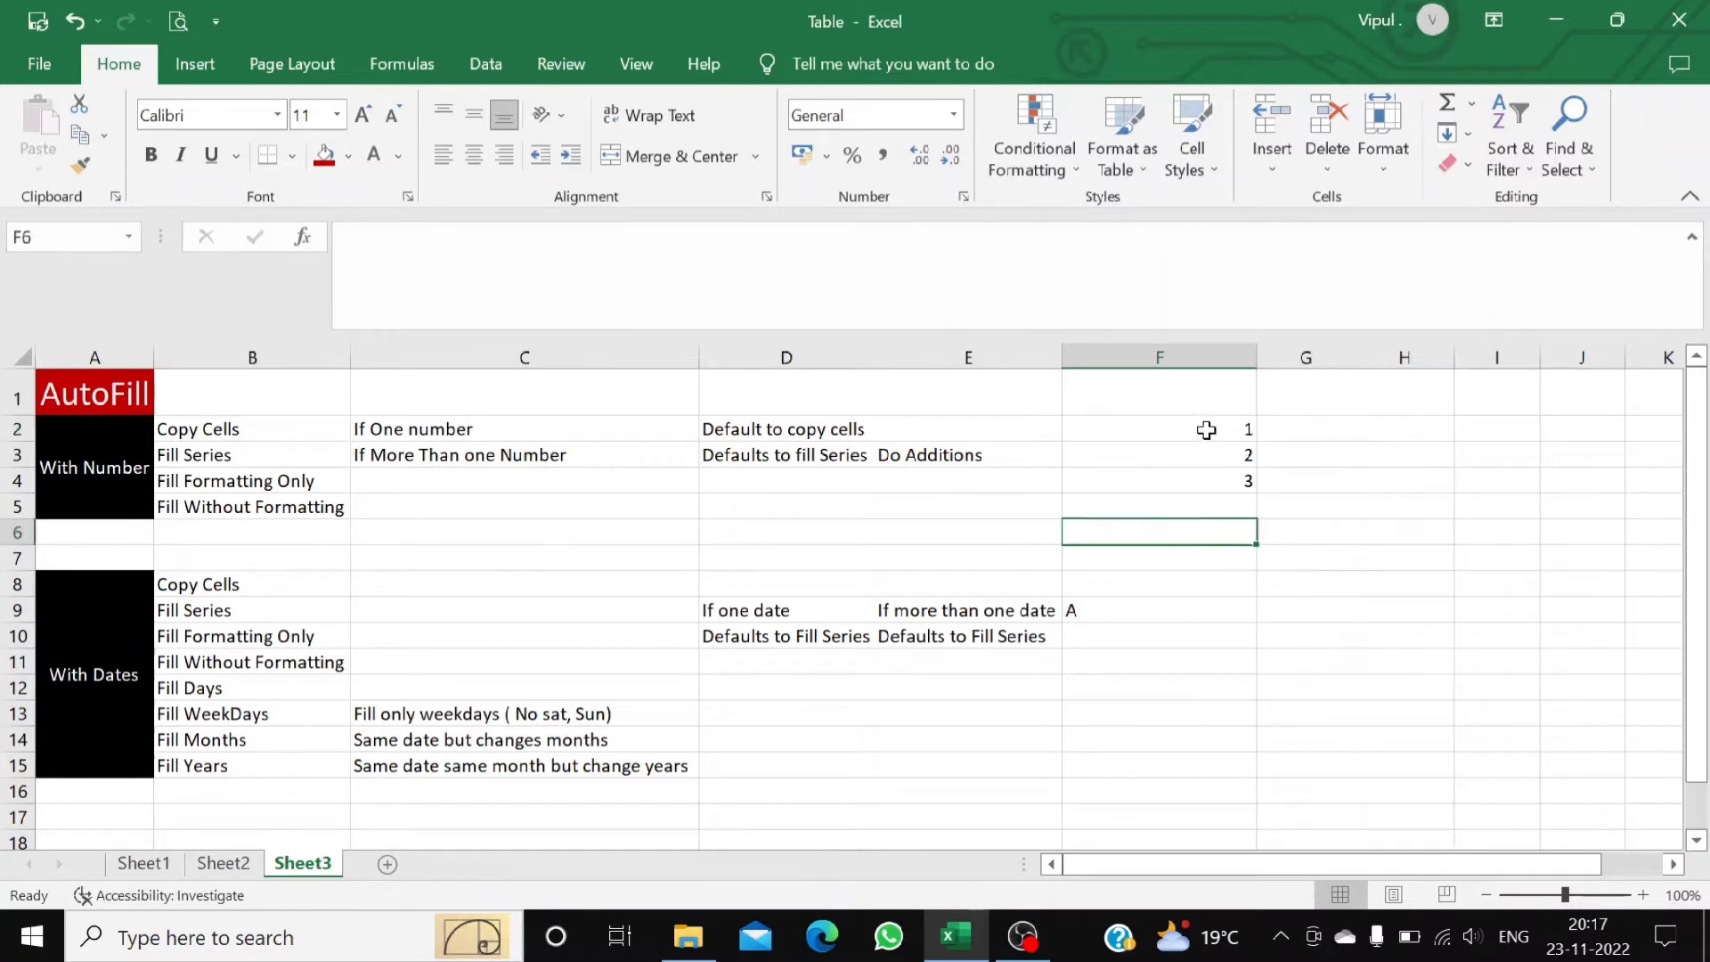
pyautogui.moveTo(1206, 428); pyautogui.dragTo(1207, 479)
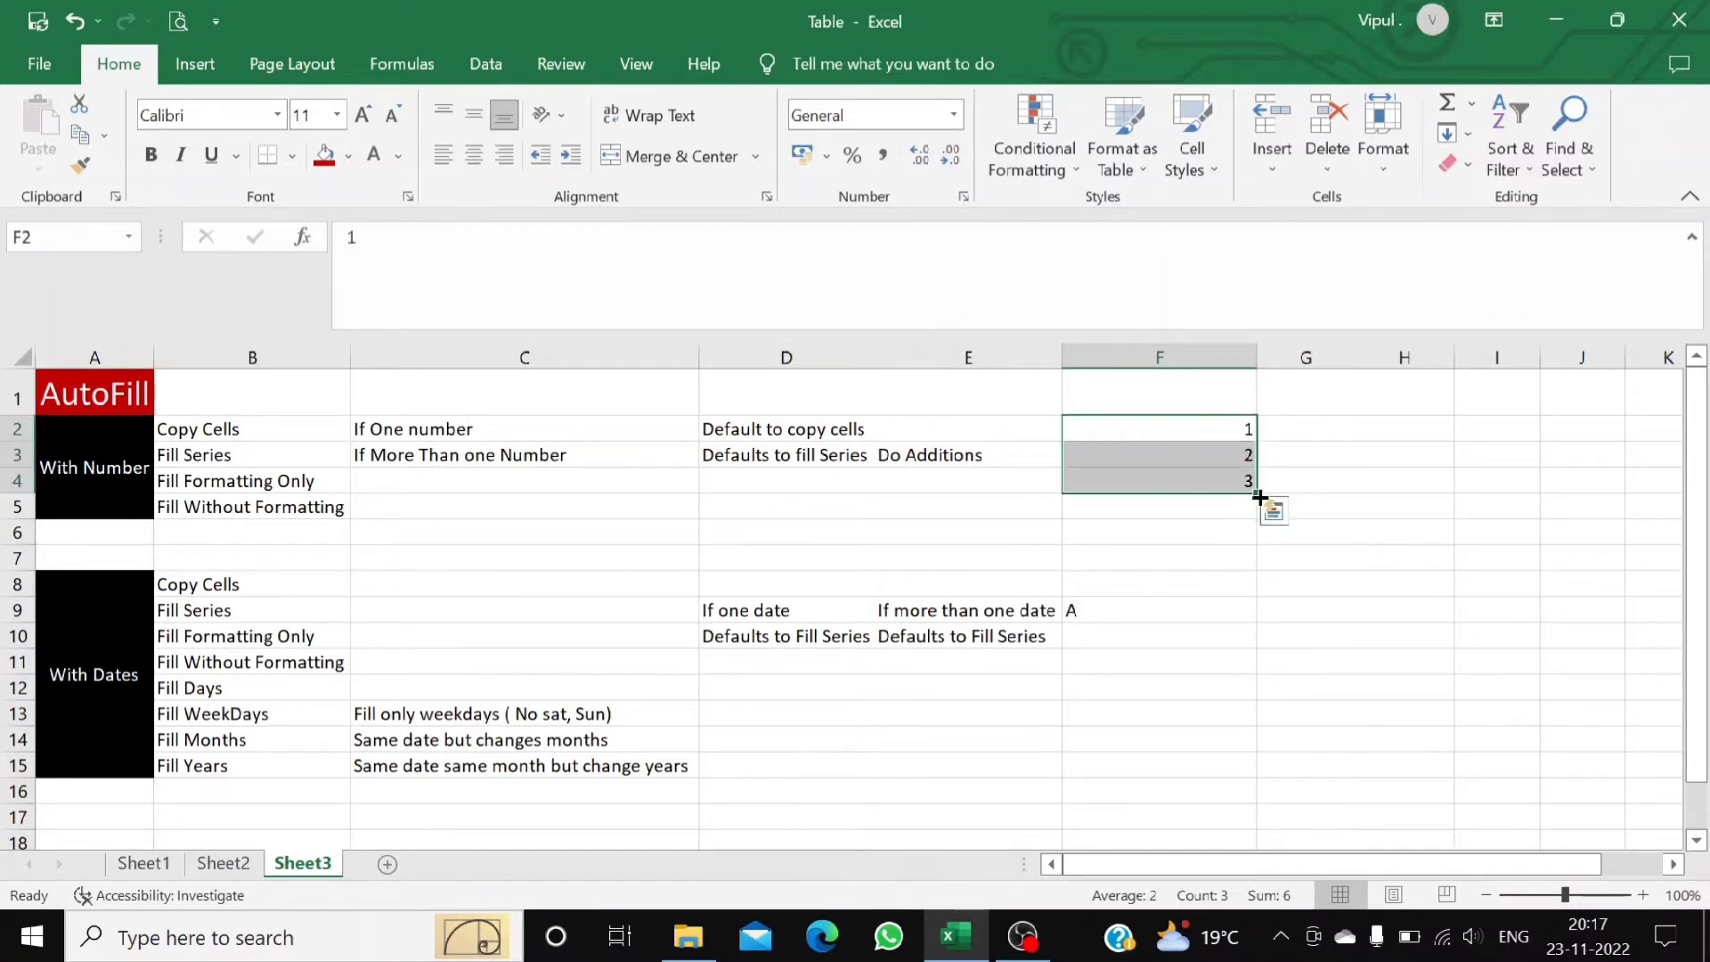
pyautogui.click(1336, 449)
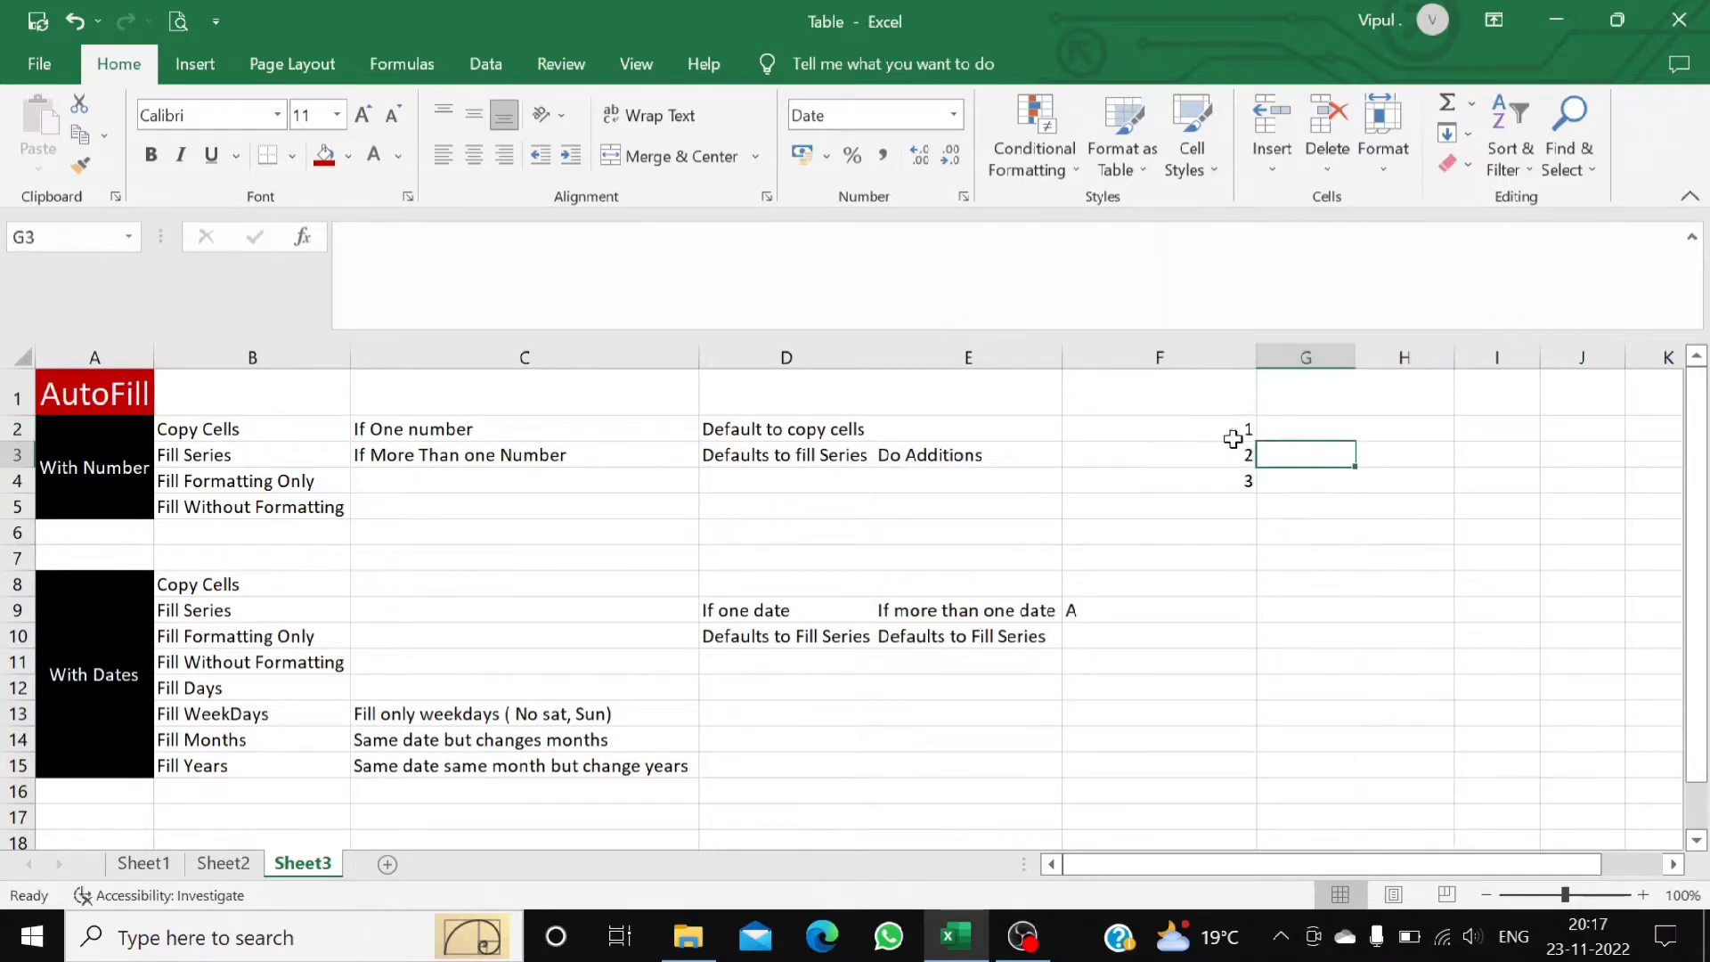
# - Clear the numbers from cells F3:F4, keeping only the 1 in F2
pyautogui.click(1198, 424)
pyautogui.moveTo(1198, 424); pyautogui.dragTo(1218, 472)
pyautogui.click(1351, 485)
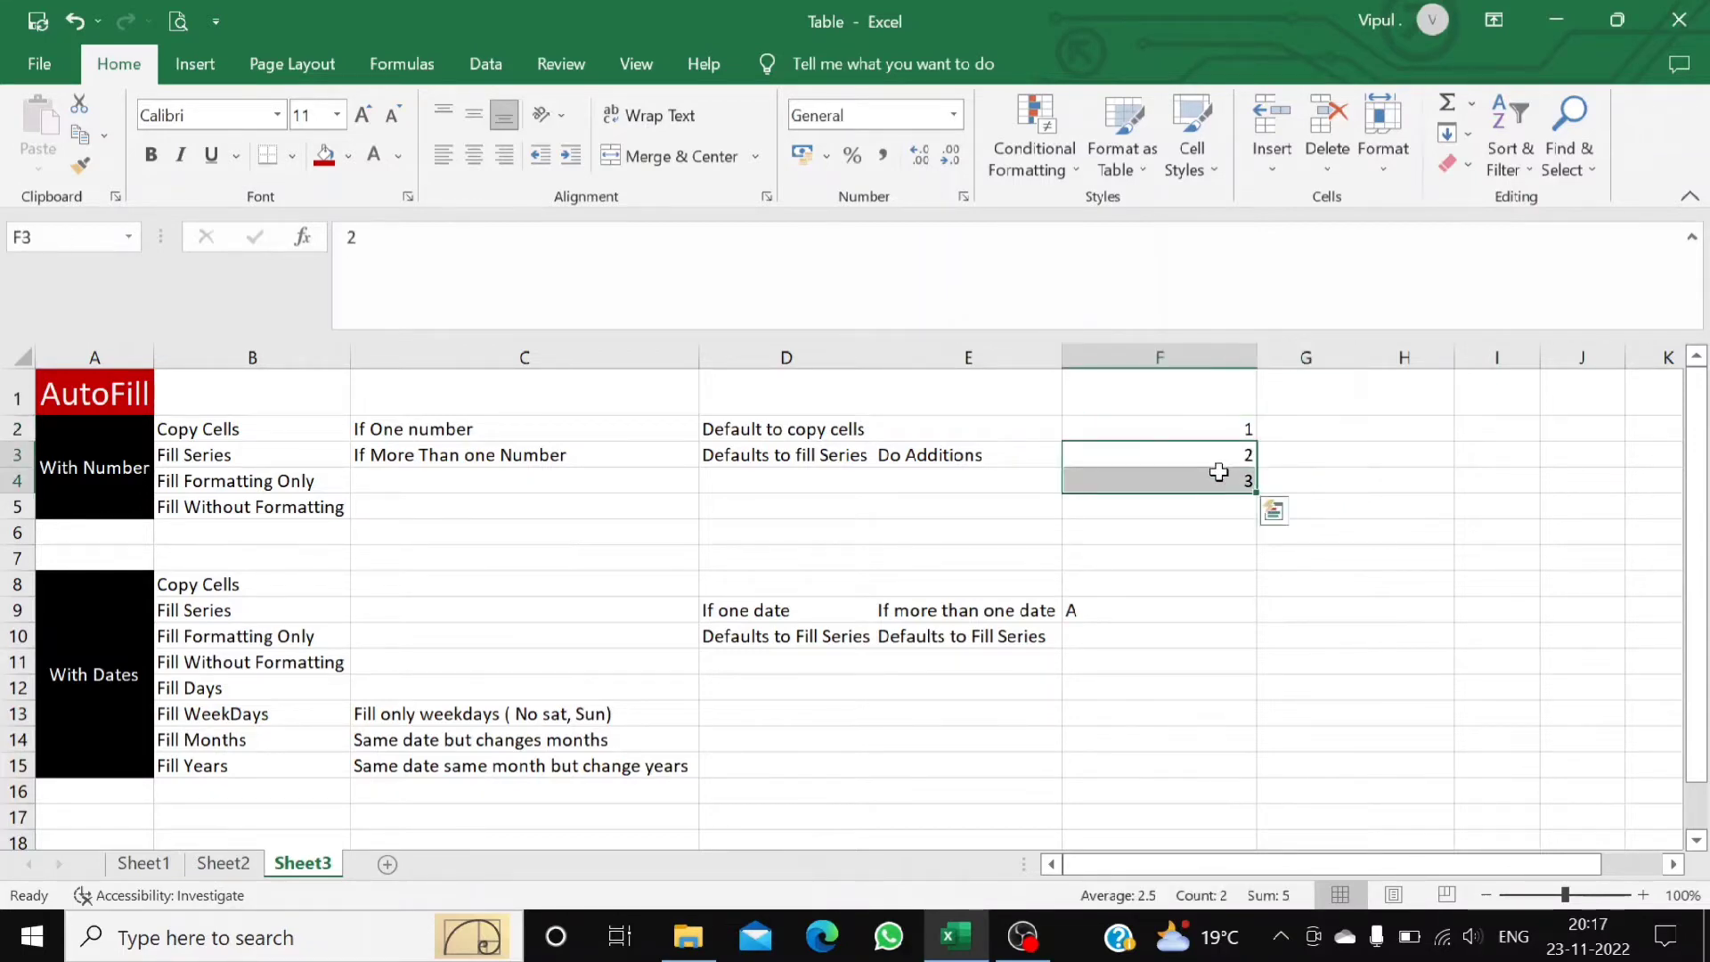
pyautogui.press('Delete')
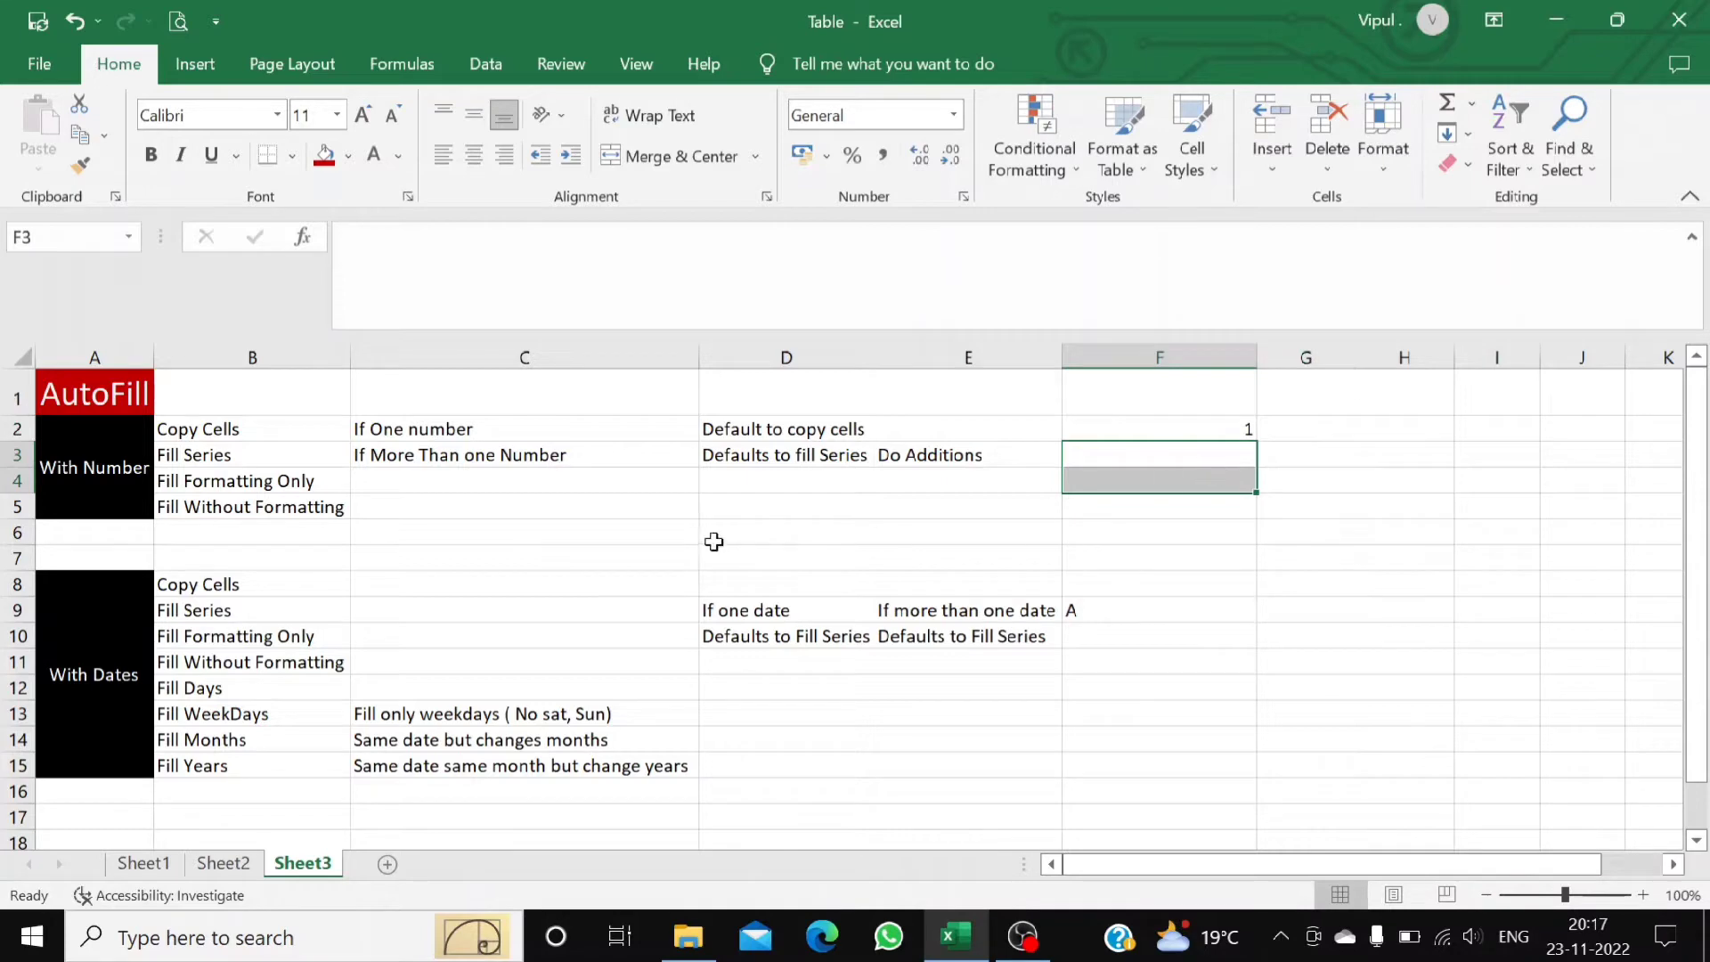
# - AutoFill the single number 1 from cell F2 down to F16
pyautogui.click(1286, 452)
pyautogui.click(1233, 419)
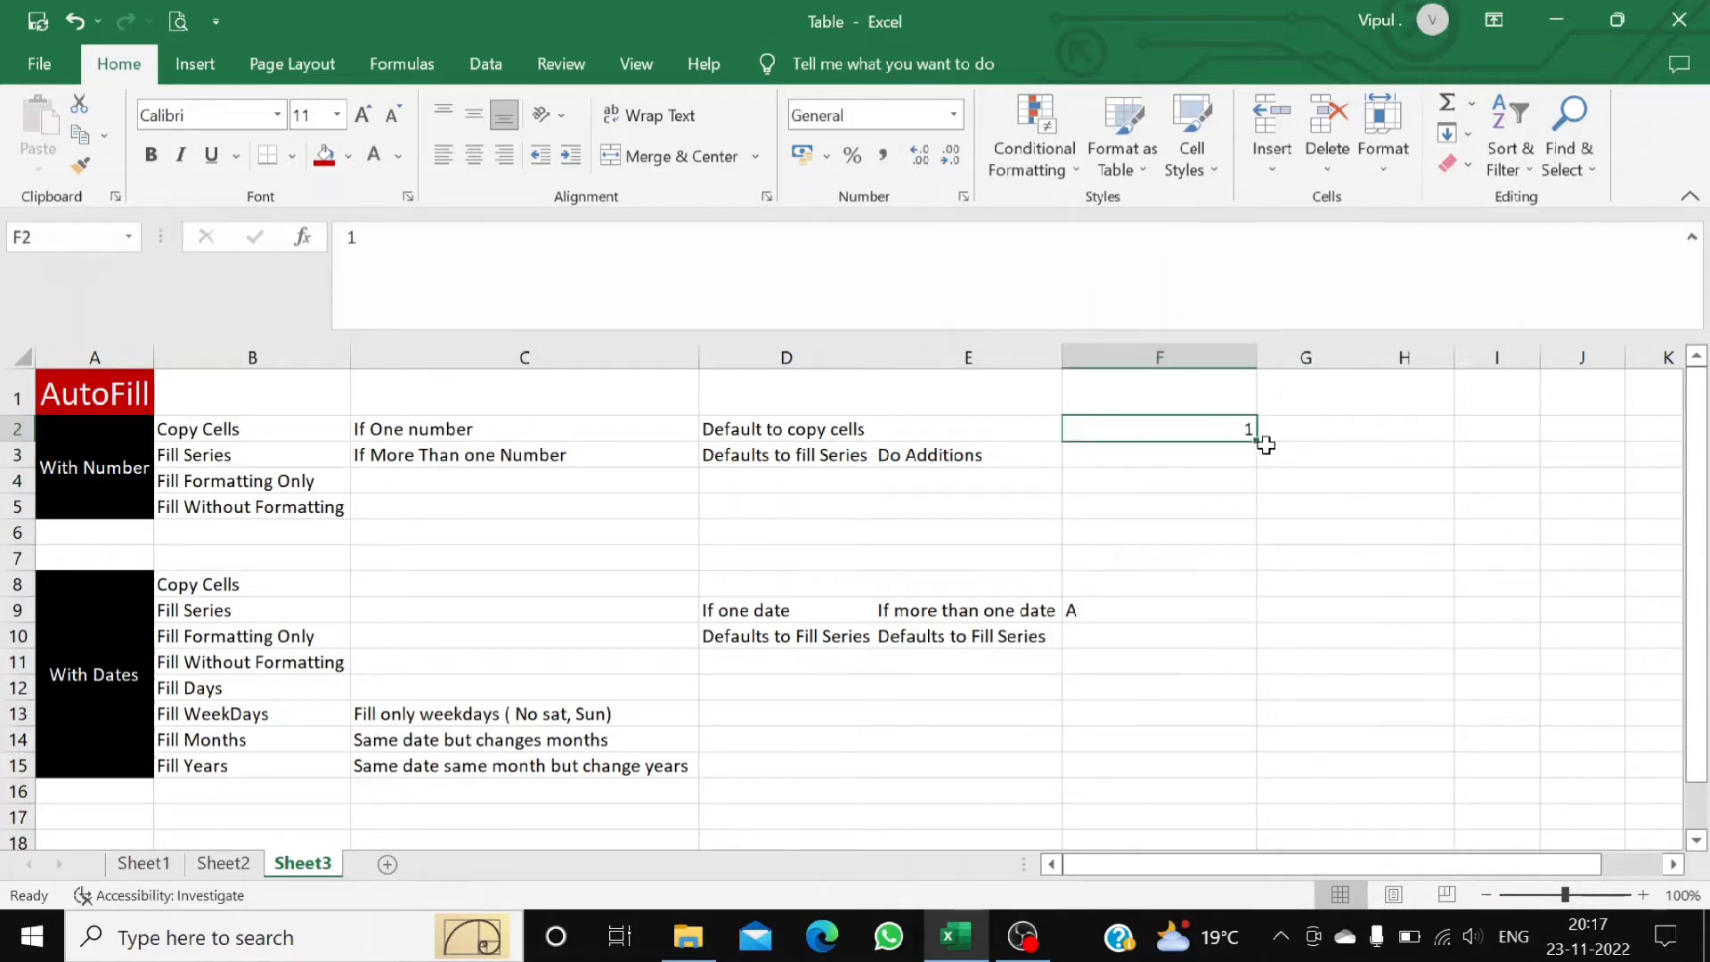
pyautogui.moveTo(1256, 443); pyautogui.dragTo(1256, 443)
pyautogui.click(1293, 479)
pyautogui.click(1178, 435)
pyautogui.moveTo(1257, 443); pyautogui.dragTo(1265, 791)
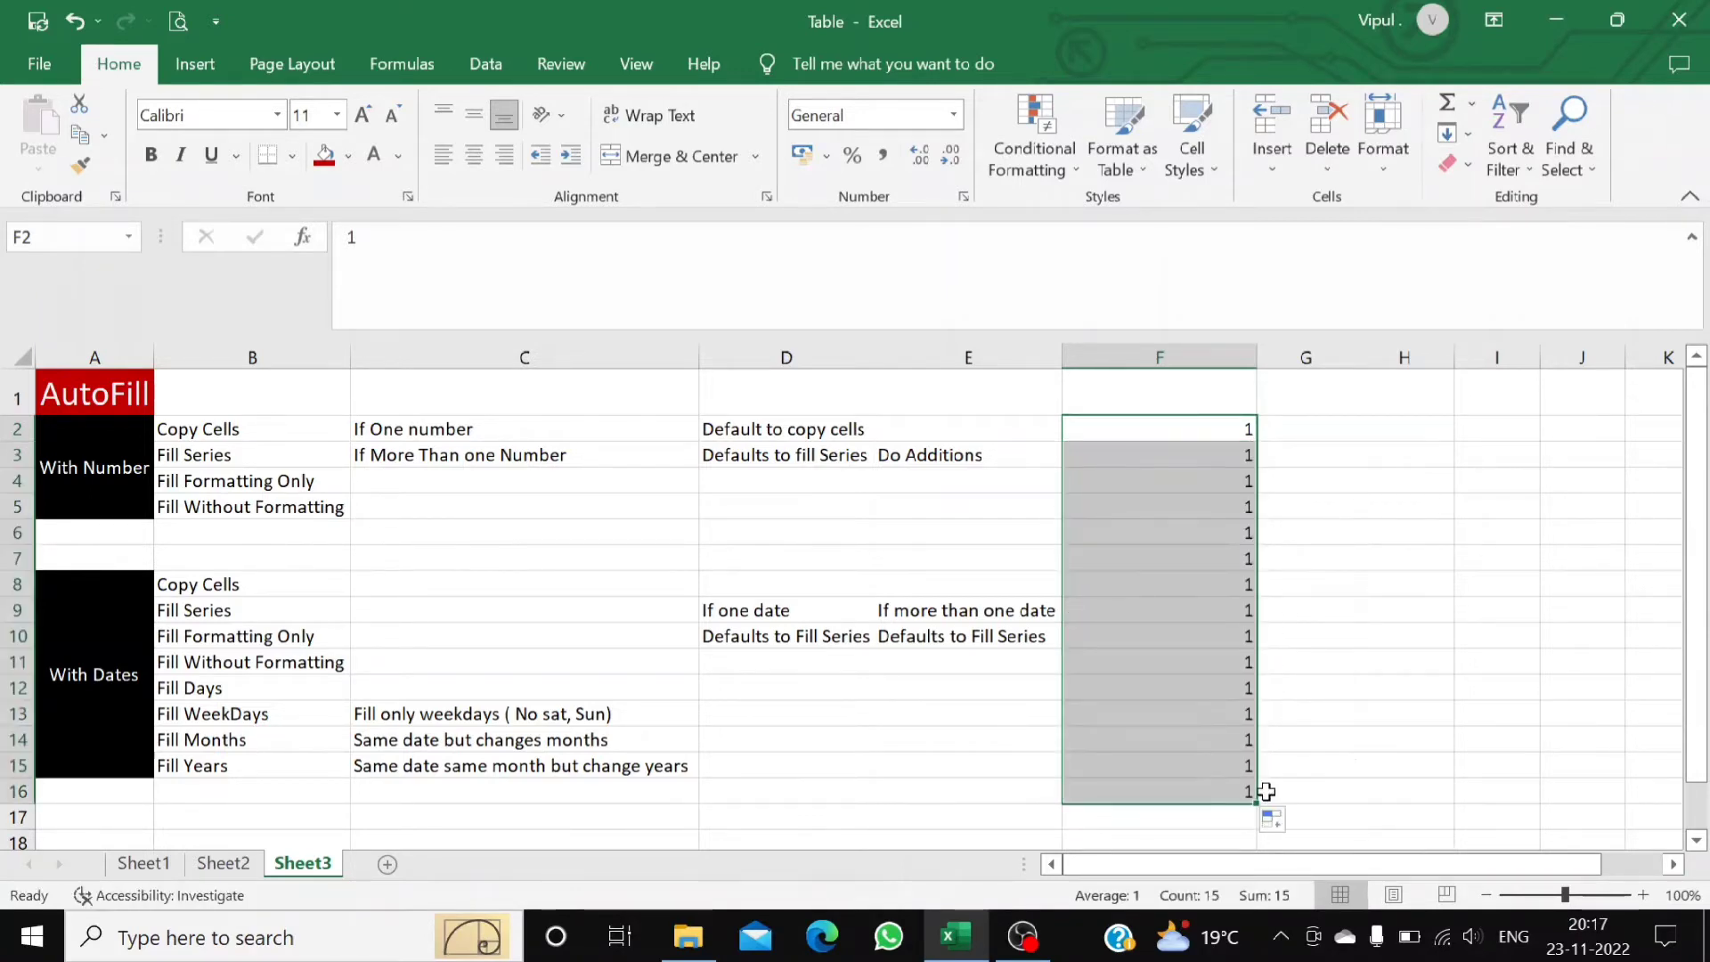
# - Examine the filled cells in column F and the choices offered in the Auto Fill Options, without changing the fill type
pyautogui.click(1213, 426)
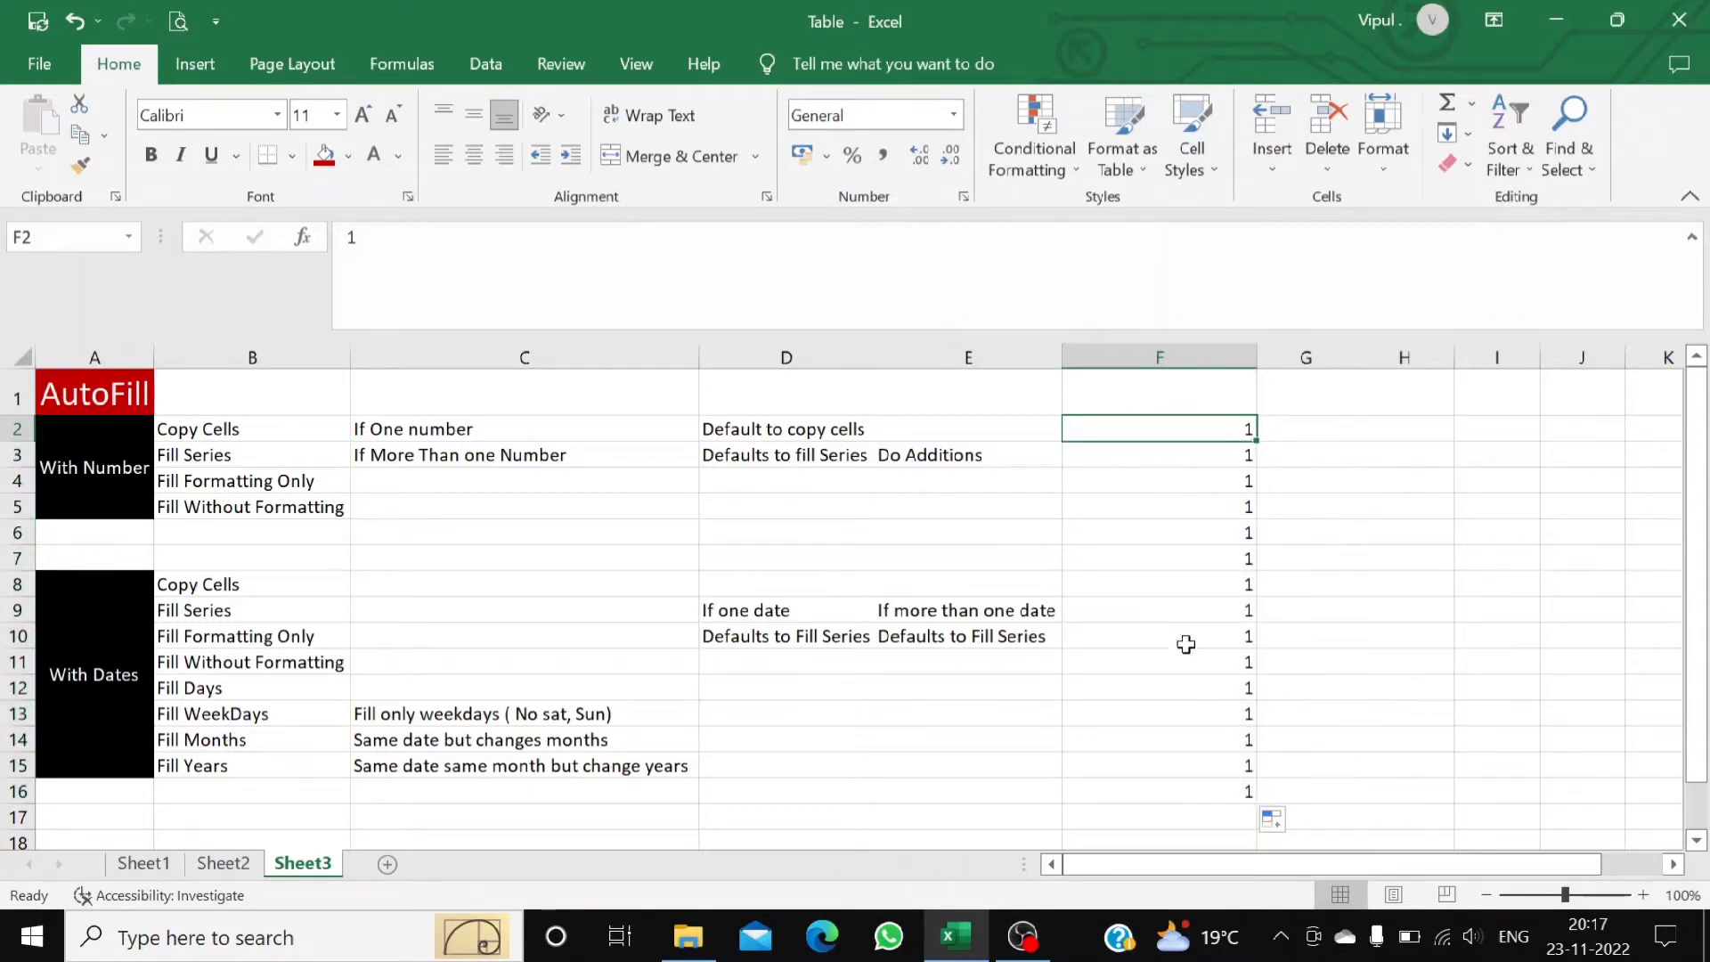
pyautogui.click(1189, 781)
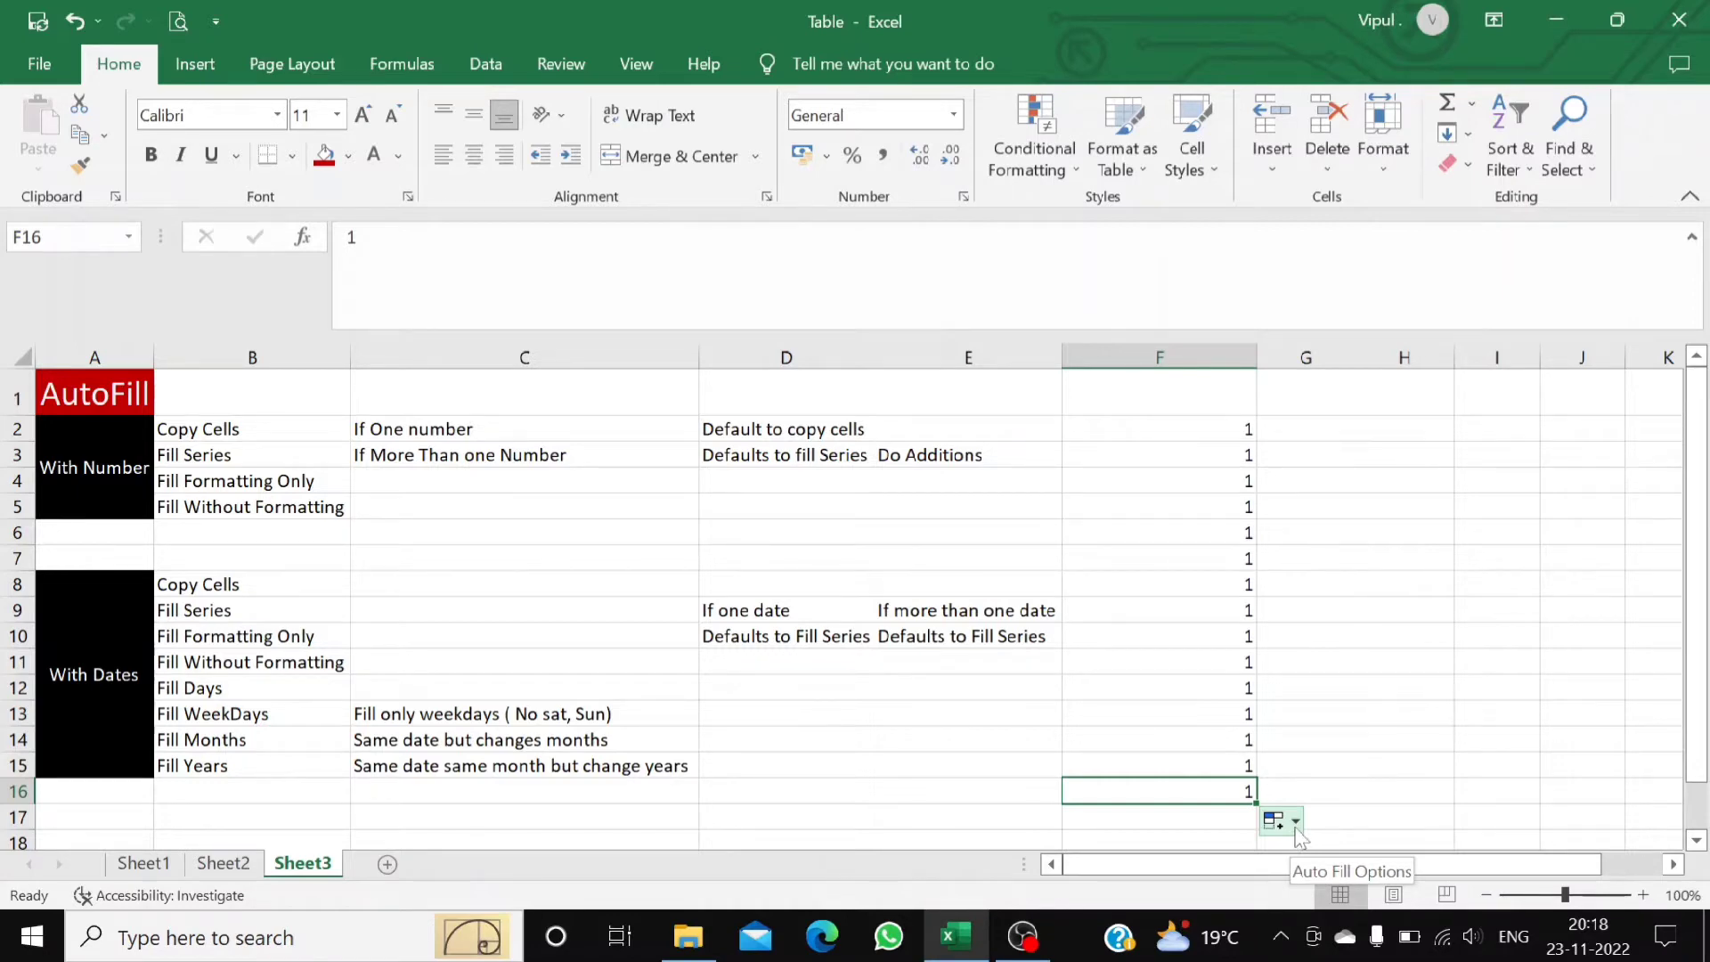
pyautogui.click(1295, 824)
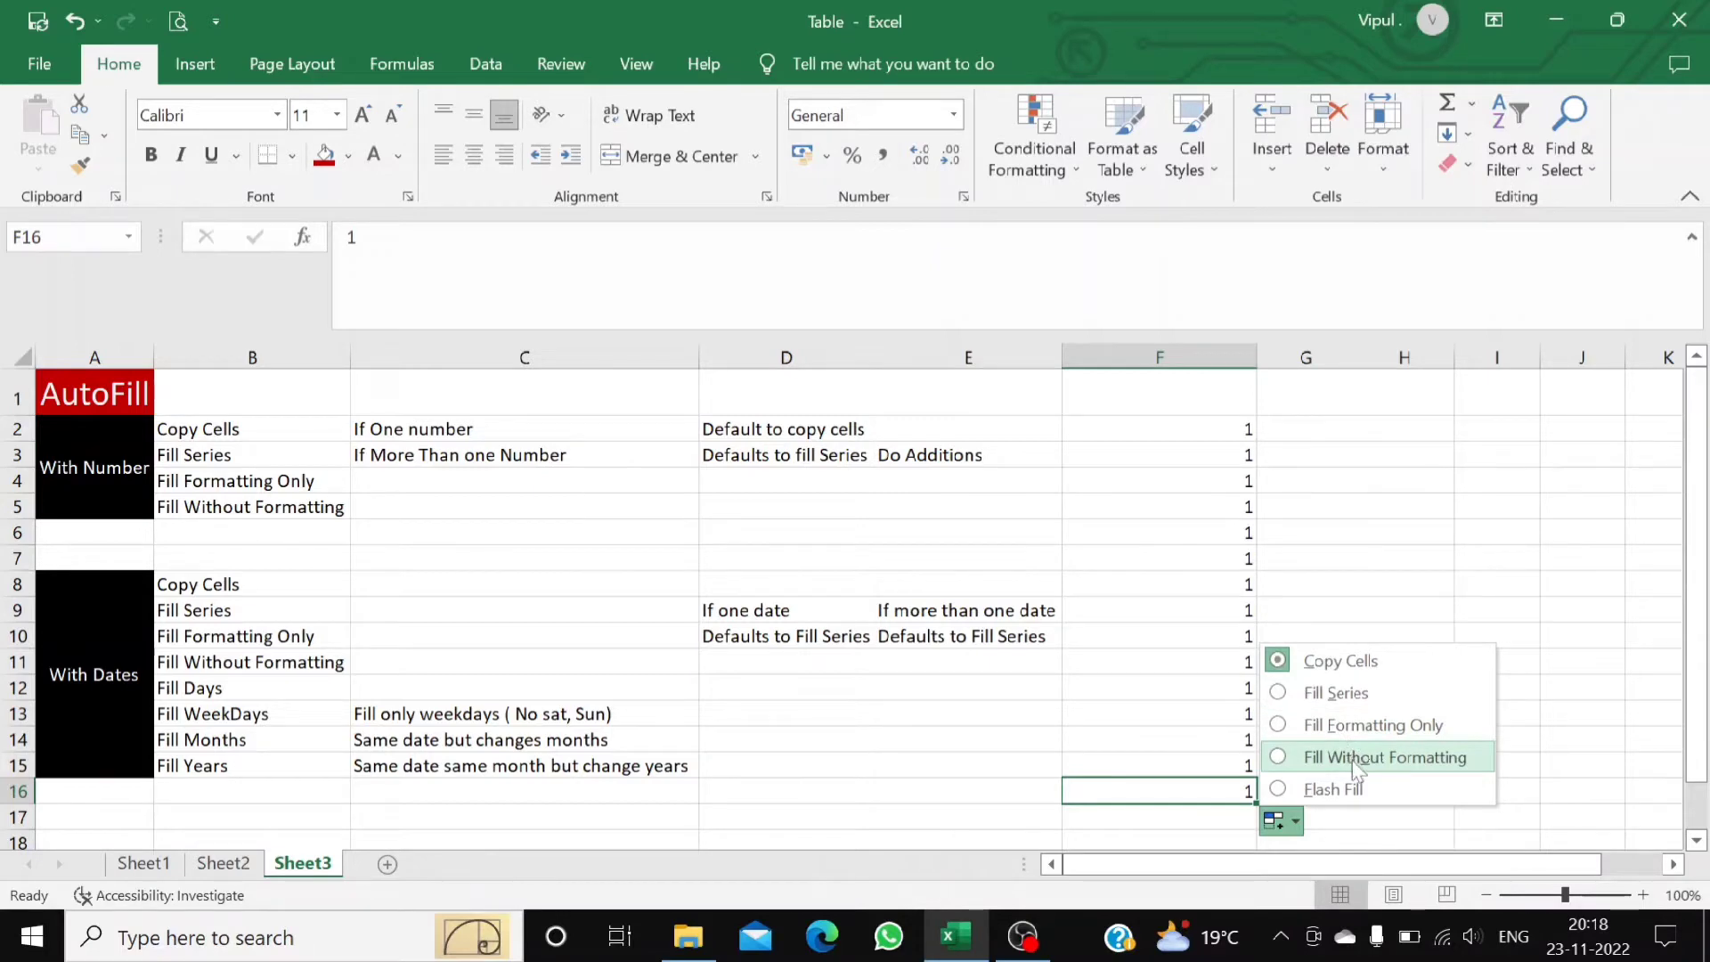
pyautogui.click(1364, 558)
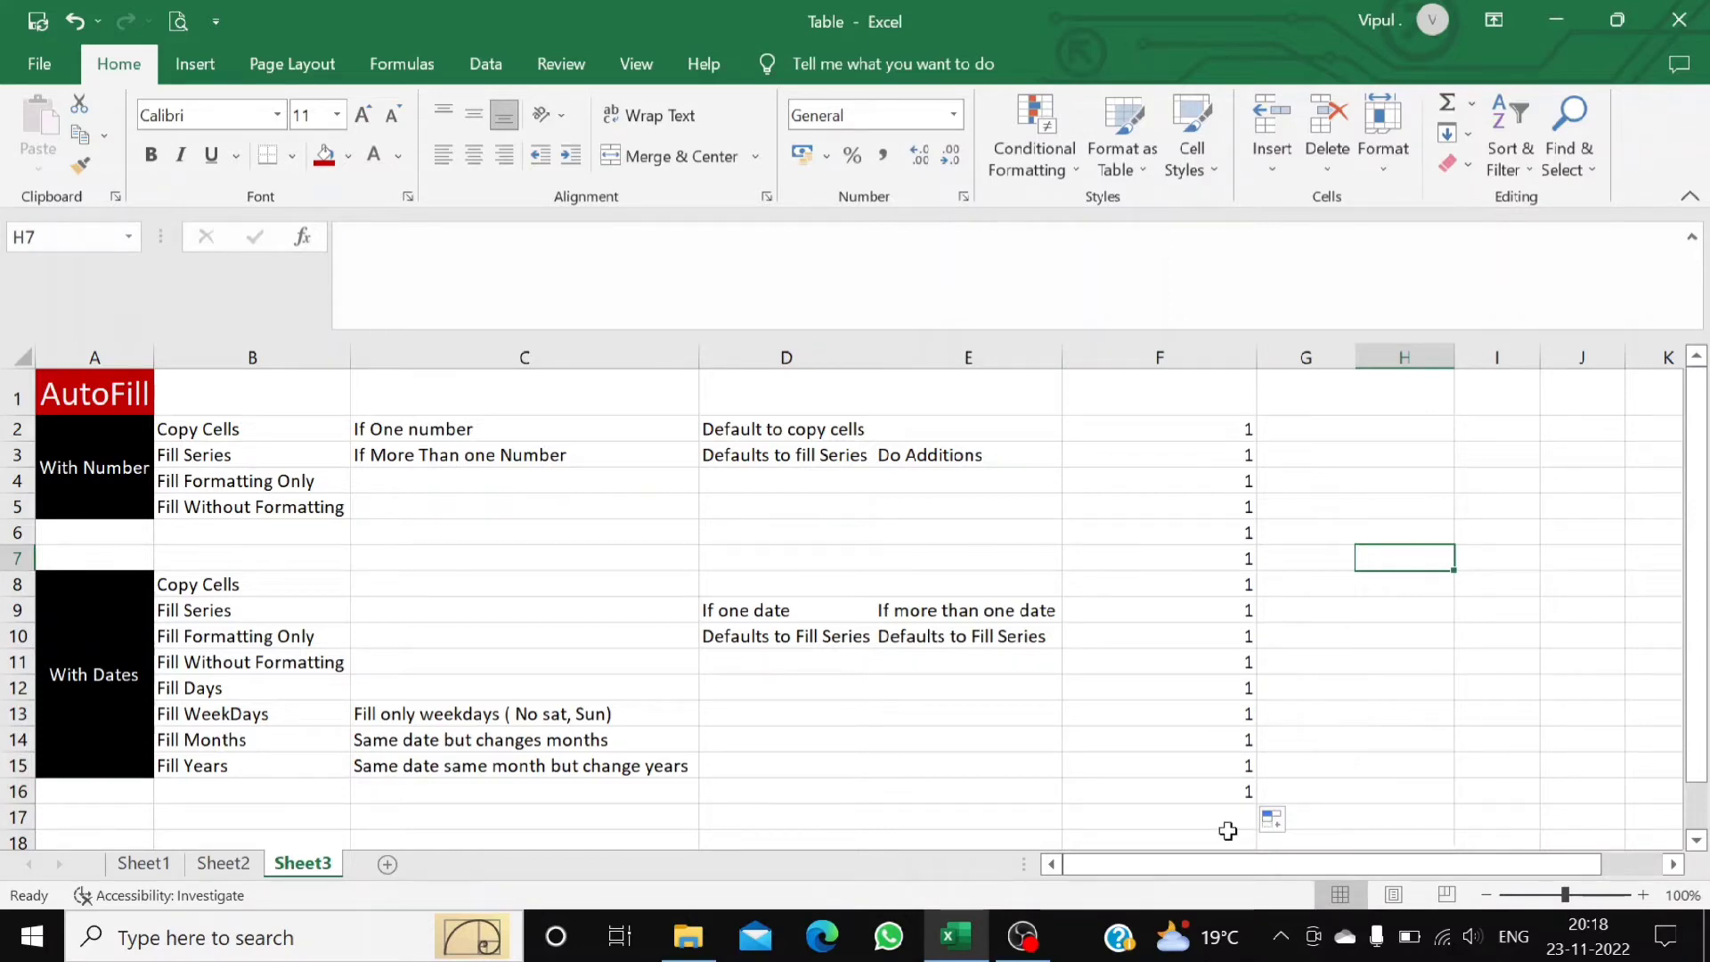
pyautogui.click(1293, 822)
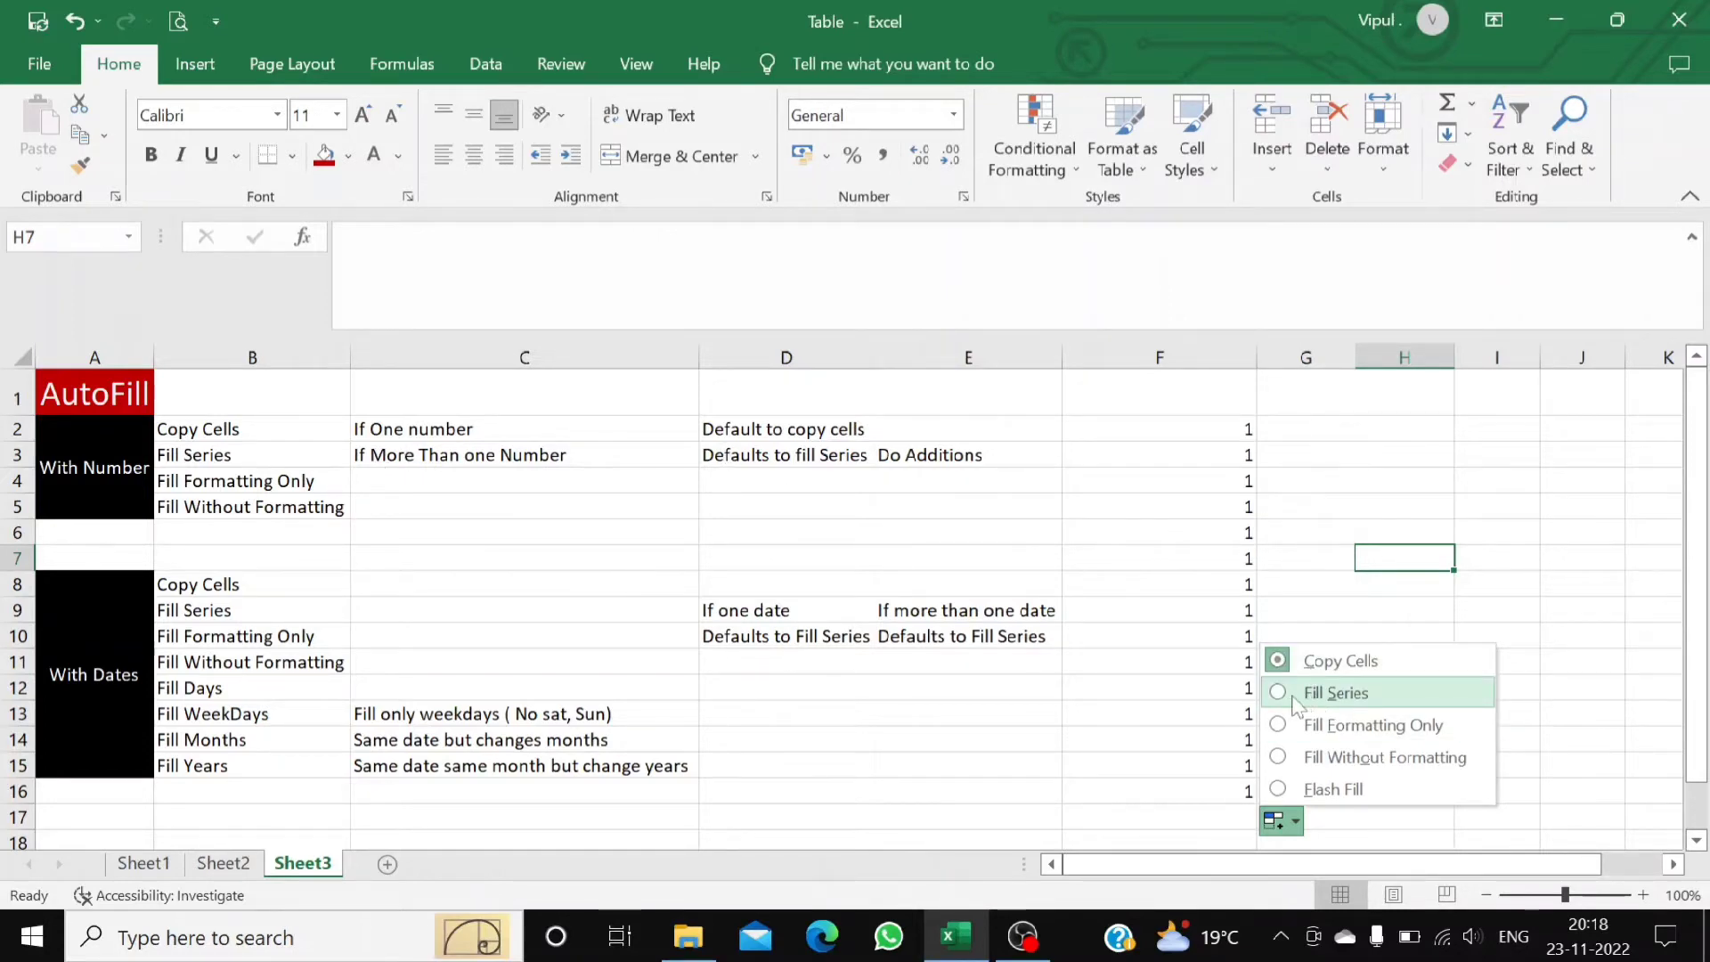
pyautogui.click(1508, 603)
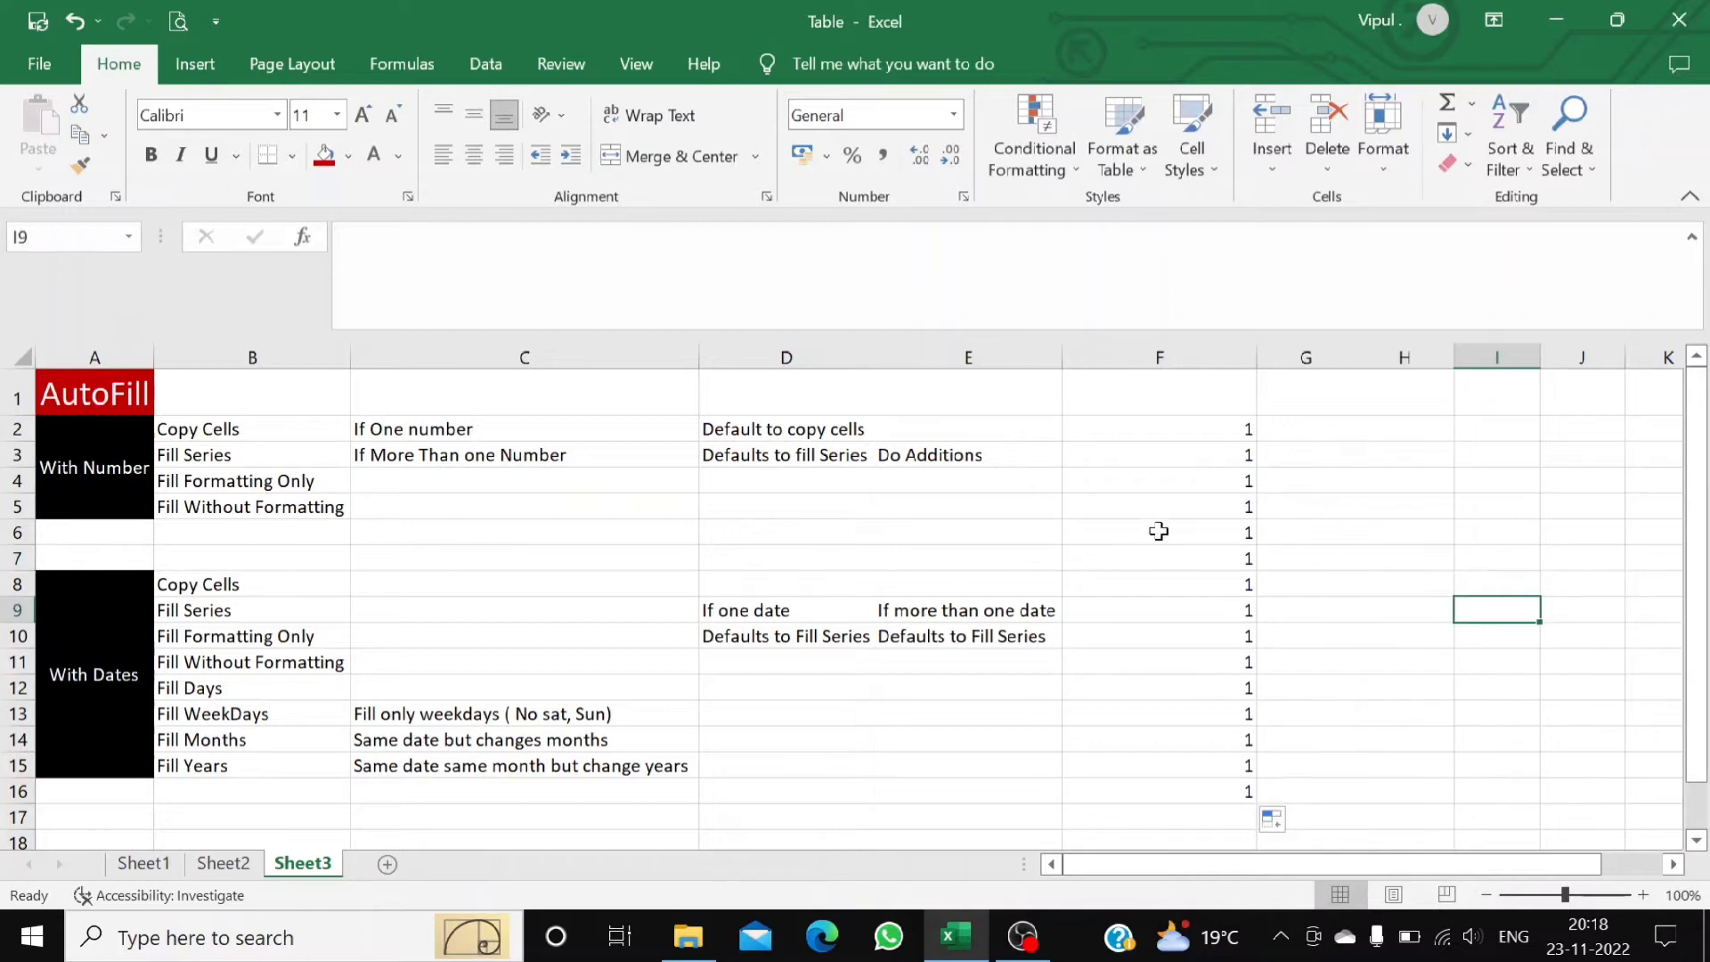
# - Clear the filled values from cells F3:F16
pyautogui.moveTo(1172, 452); pyautogui.dragTo(1204, 801)
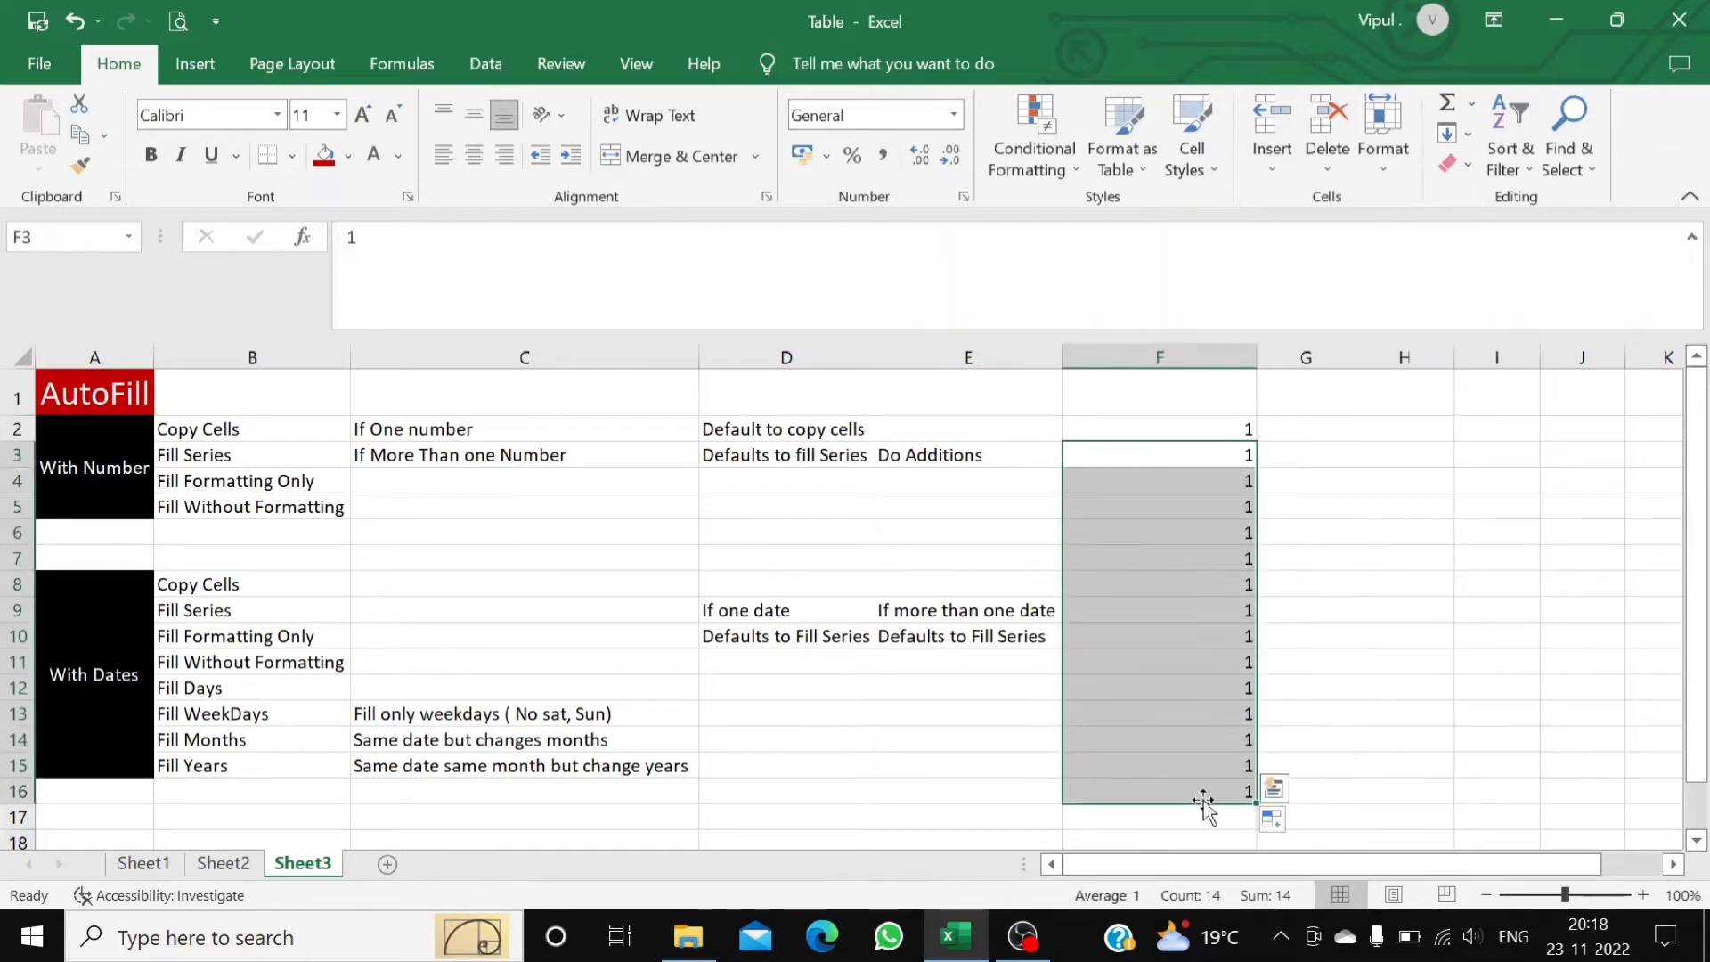
pyautogui.press('Delete')
pyautogui.click(1306, 431)
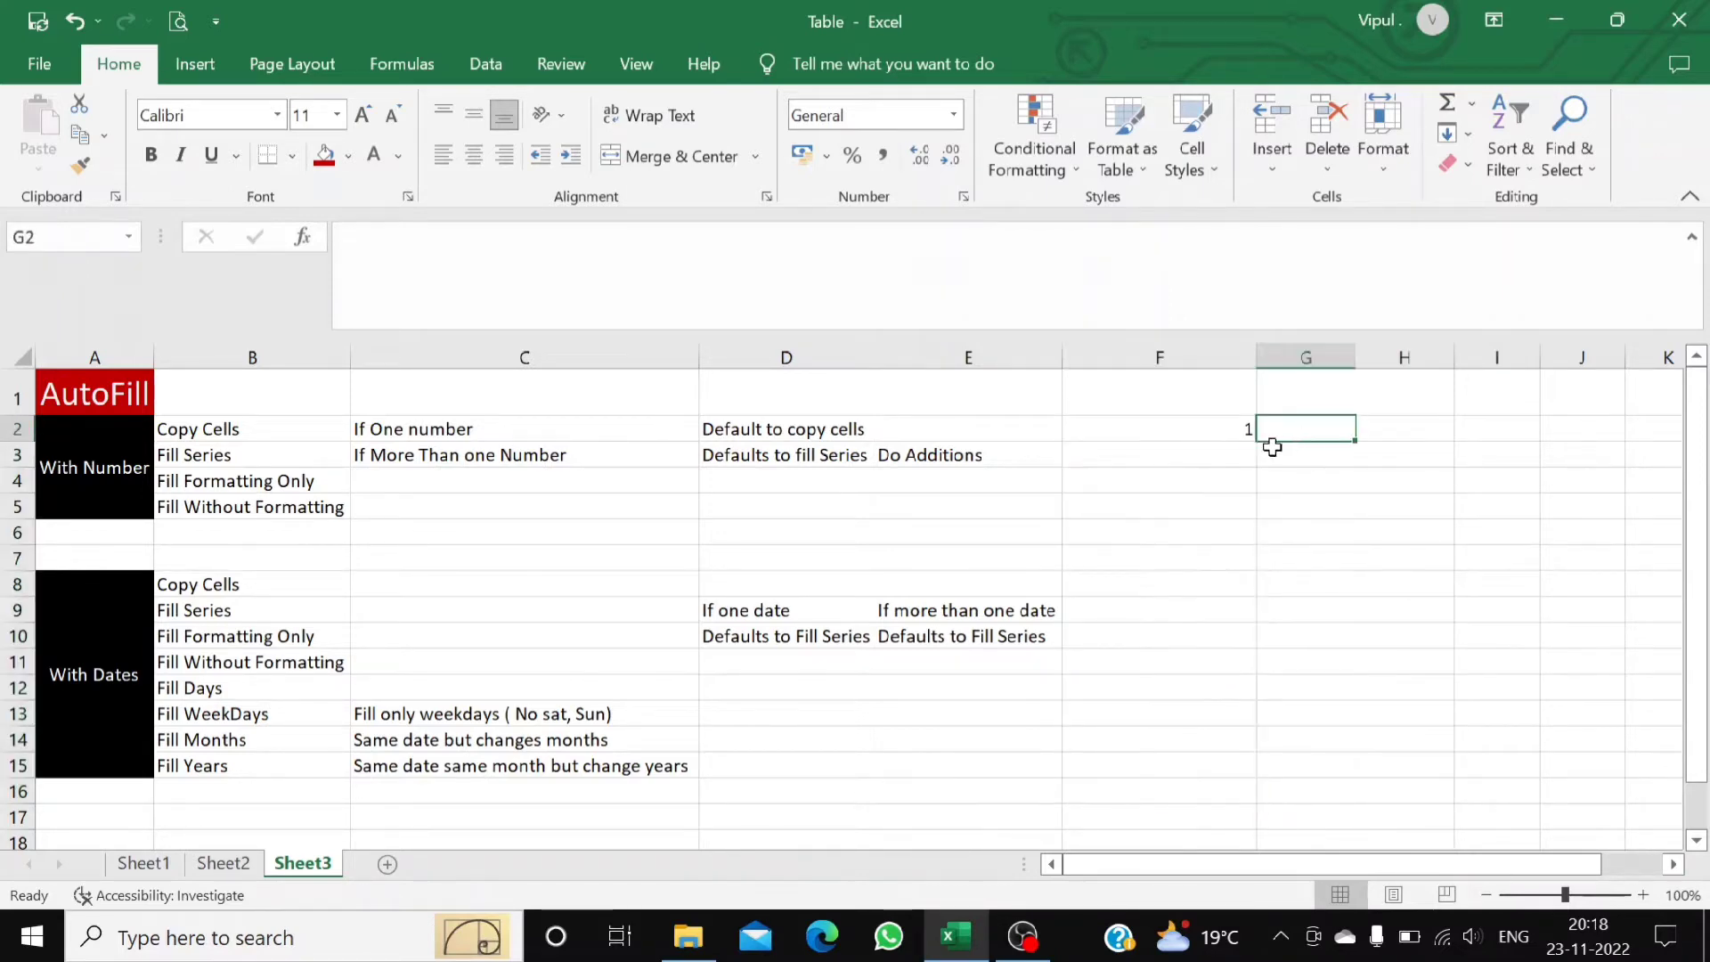
# - Enter 3 in cell F3 and AutoFill the two numbers in F2:F3 down to F15
pyautogui.click(1243, 452)
pyautogui.write('3')
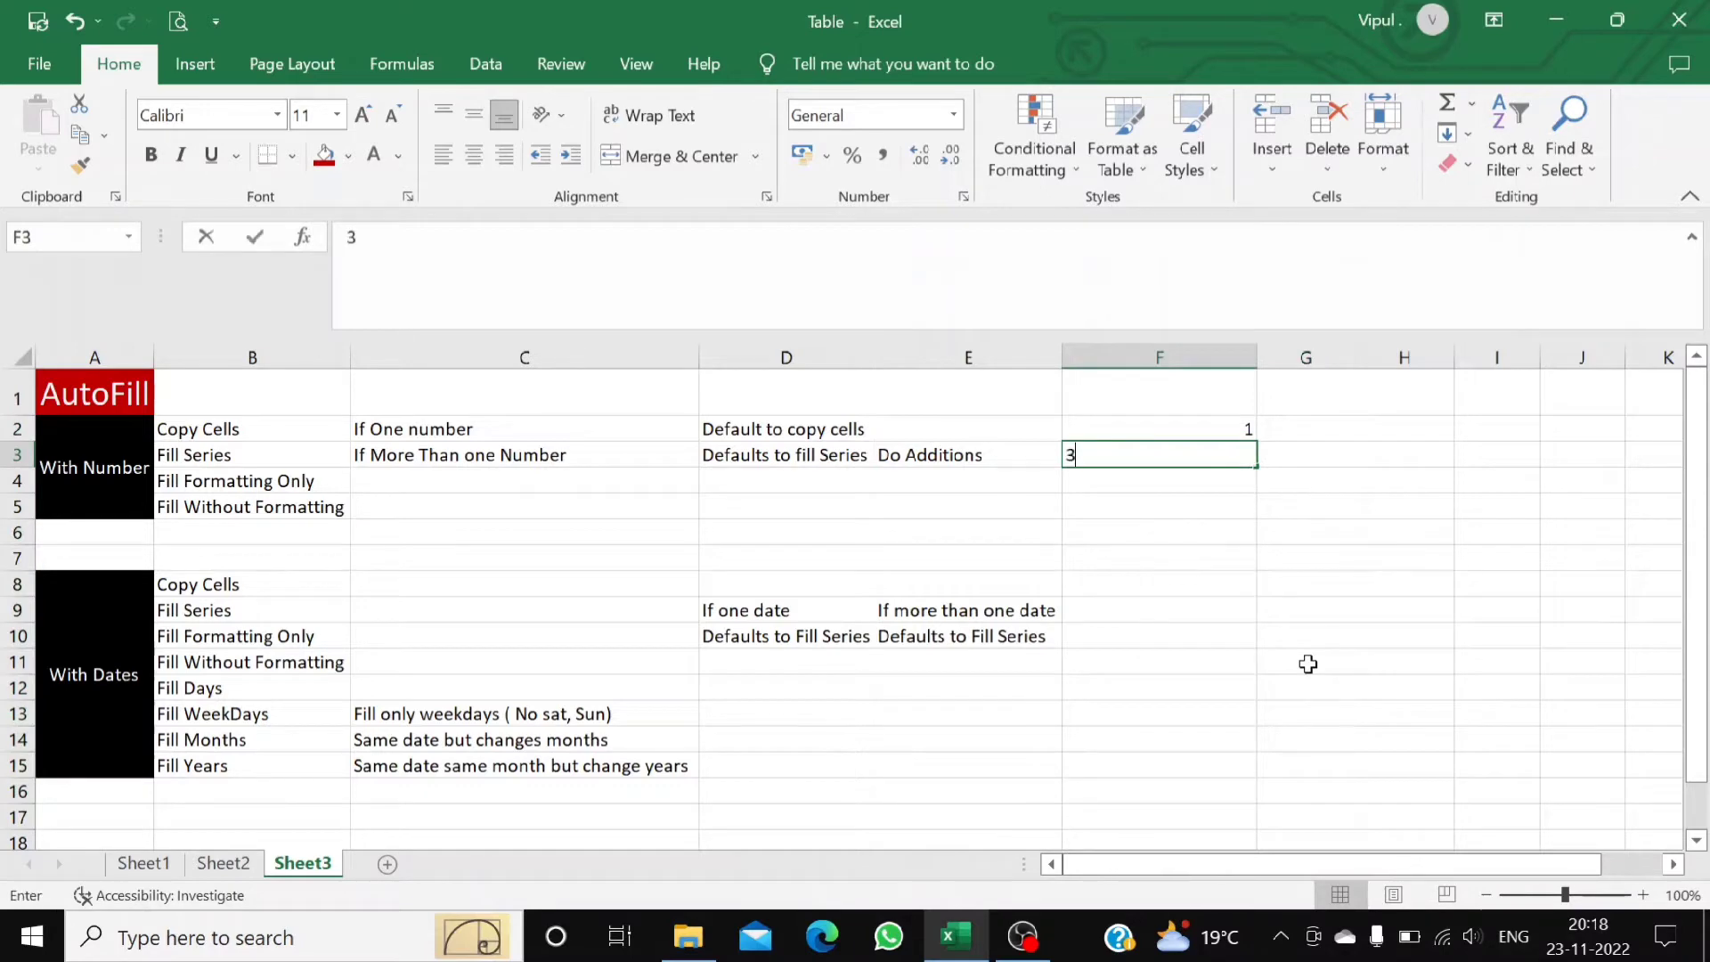
pyautogui.press('Return')
pyautogui.press('Up')
pyautogui.press('Up')
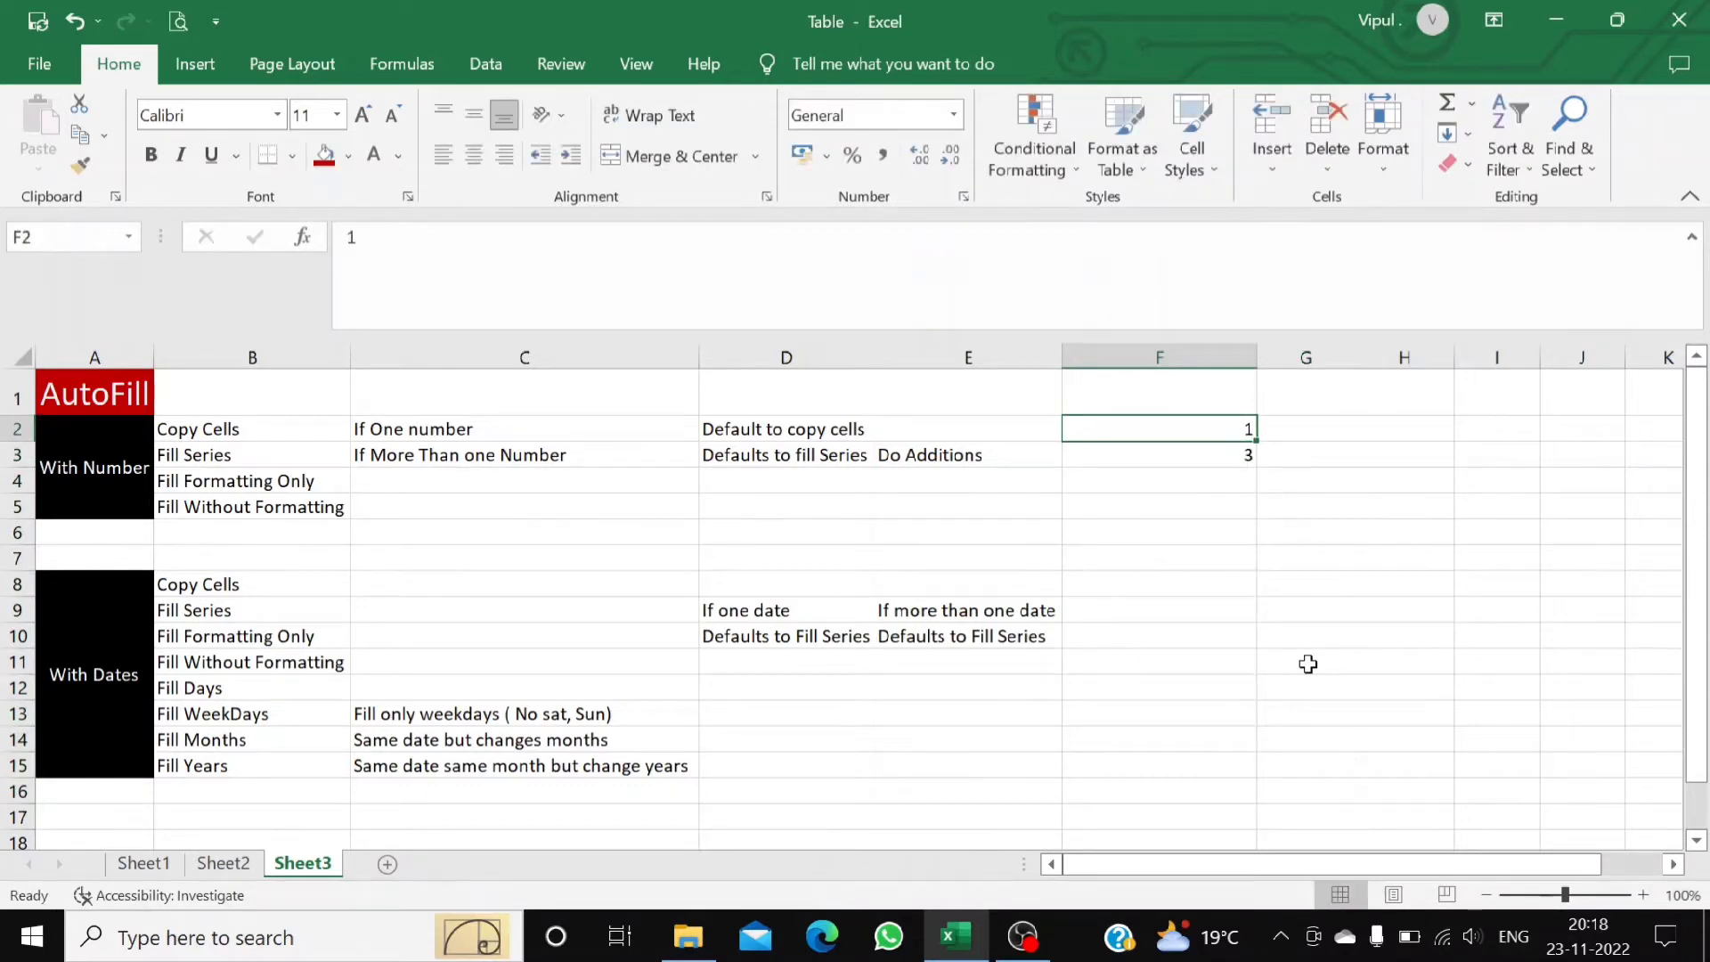
pyautogui.hotkey('shift', 'Down')
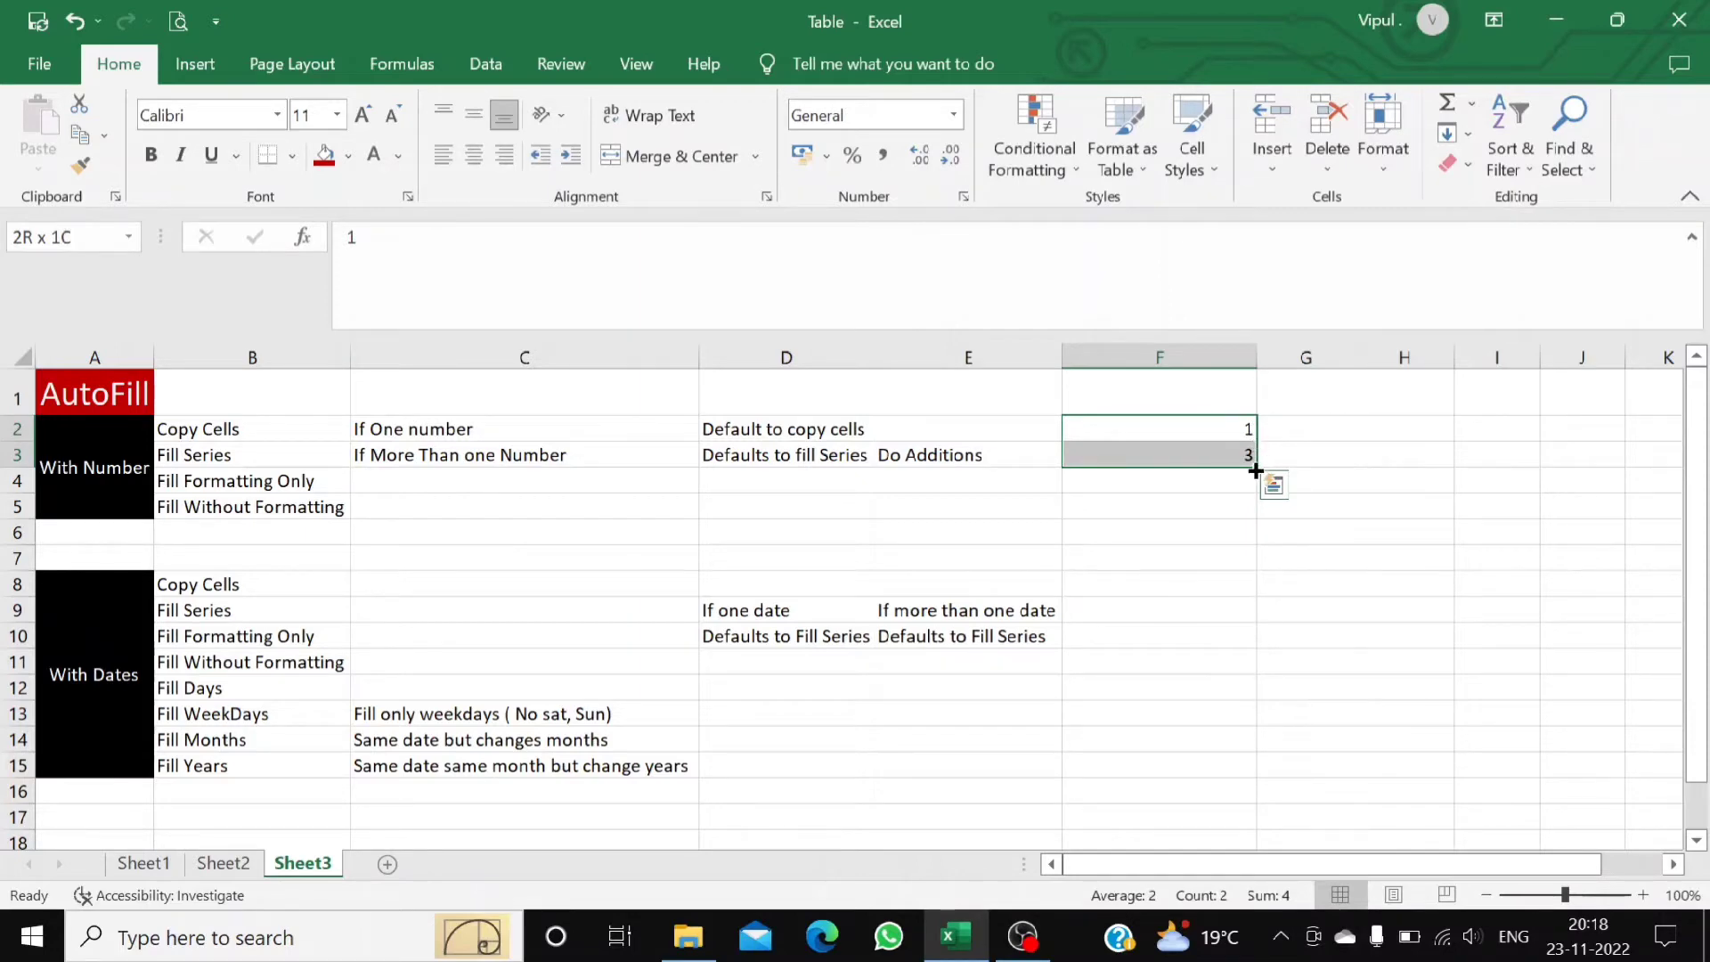
pyautogui.moveTo(1255, 468); pyautogui.dragTo(1252, 783)
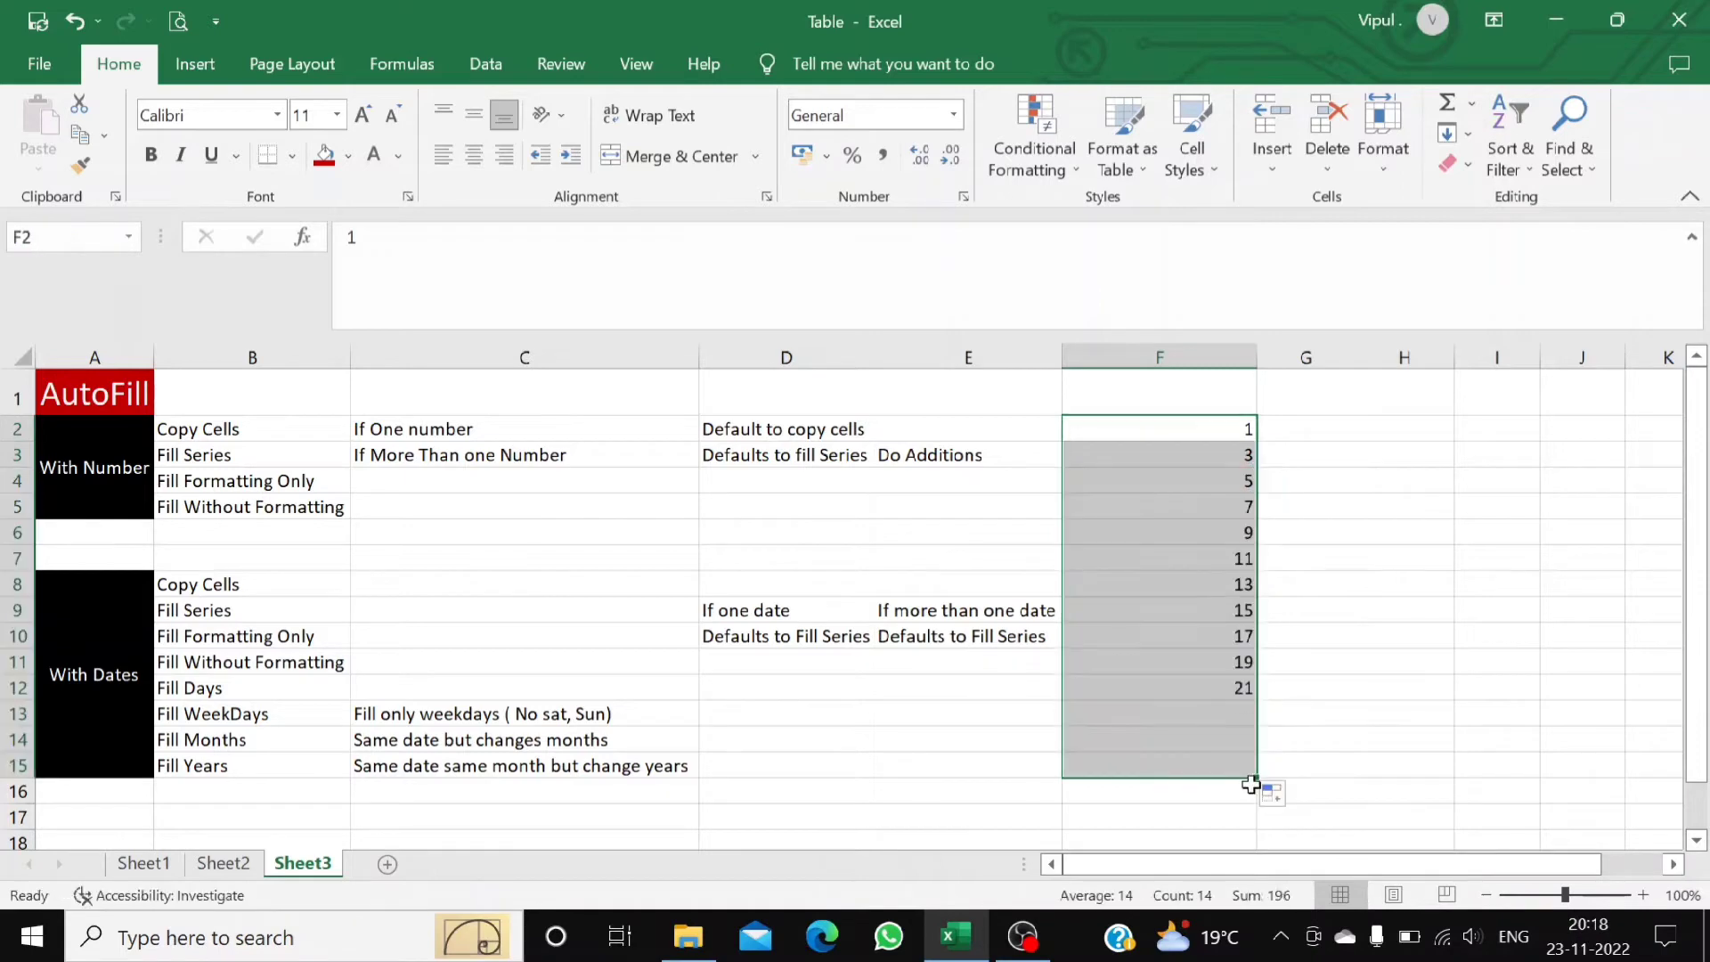
# - Switch the fill type of F2:F15 to Copy Cells and return it to Fill Series
pyautogui.click(1300, 798)
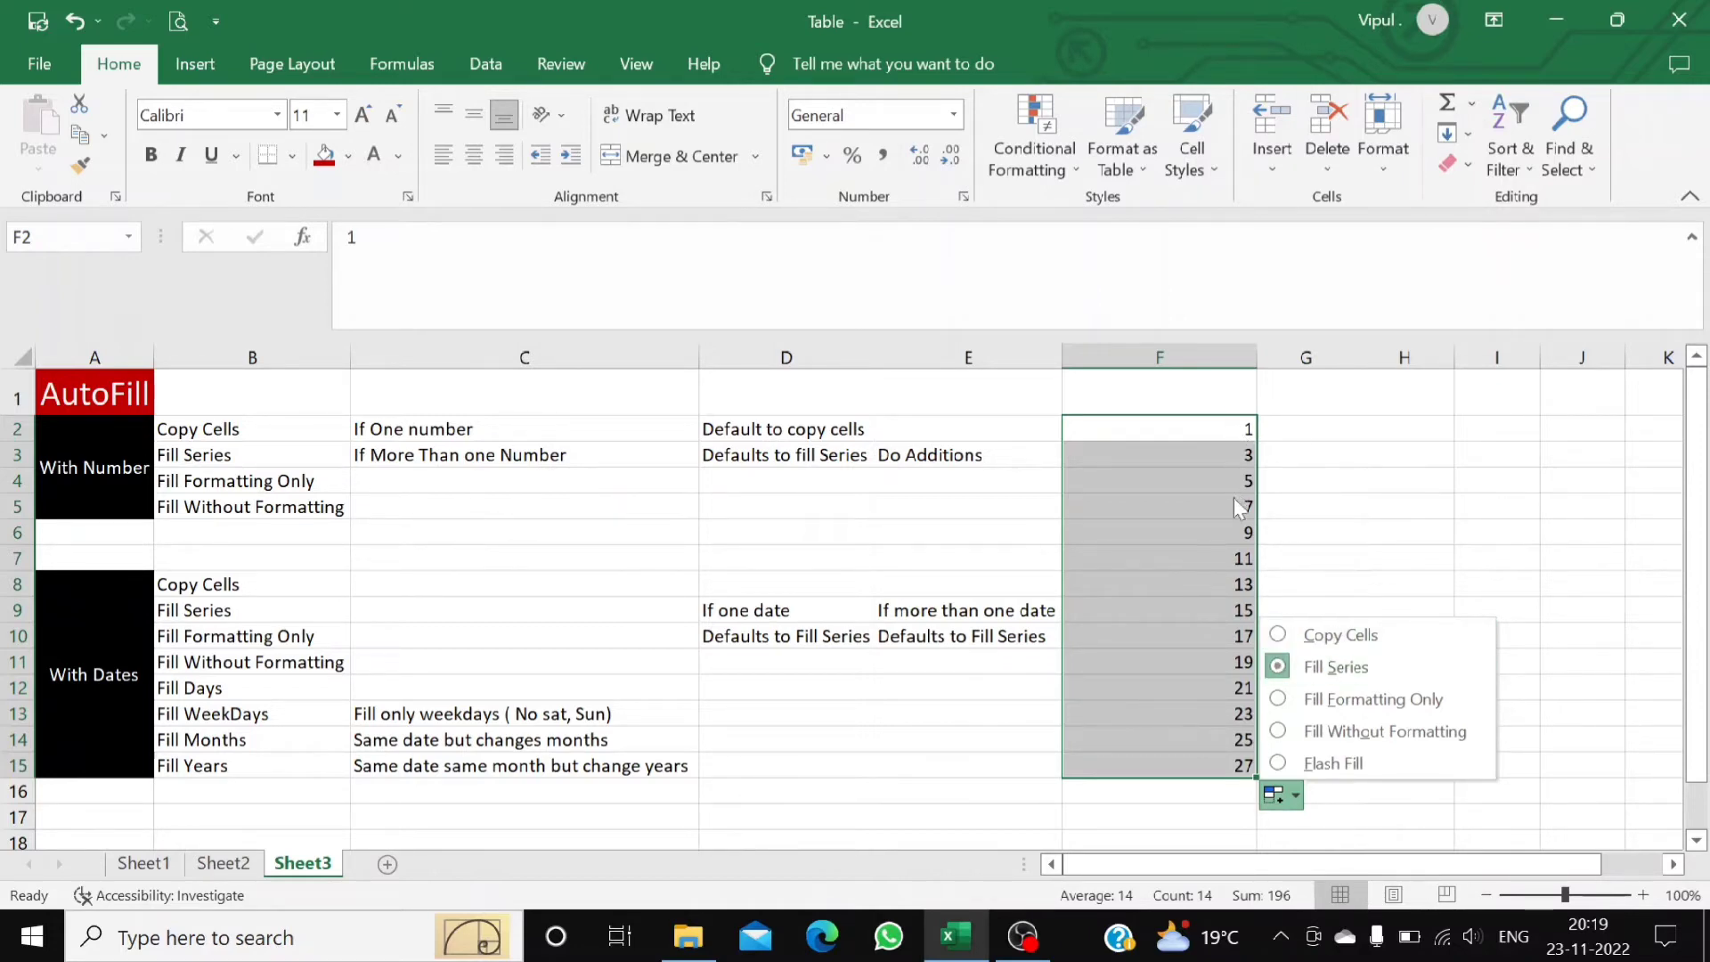
pyautogui.click(1278, 636)
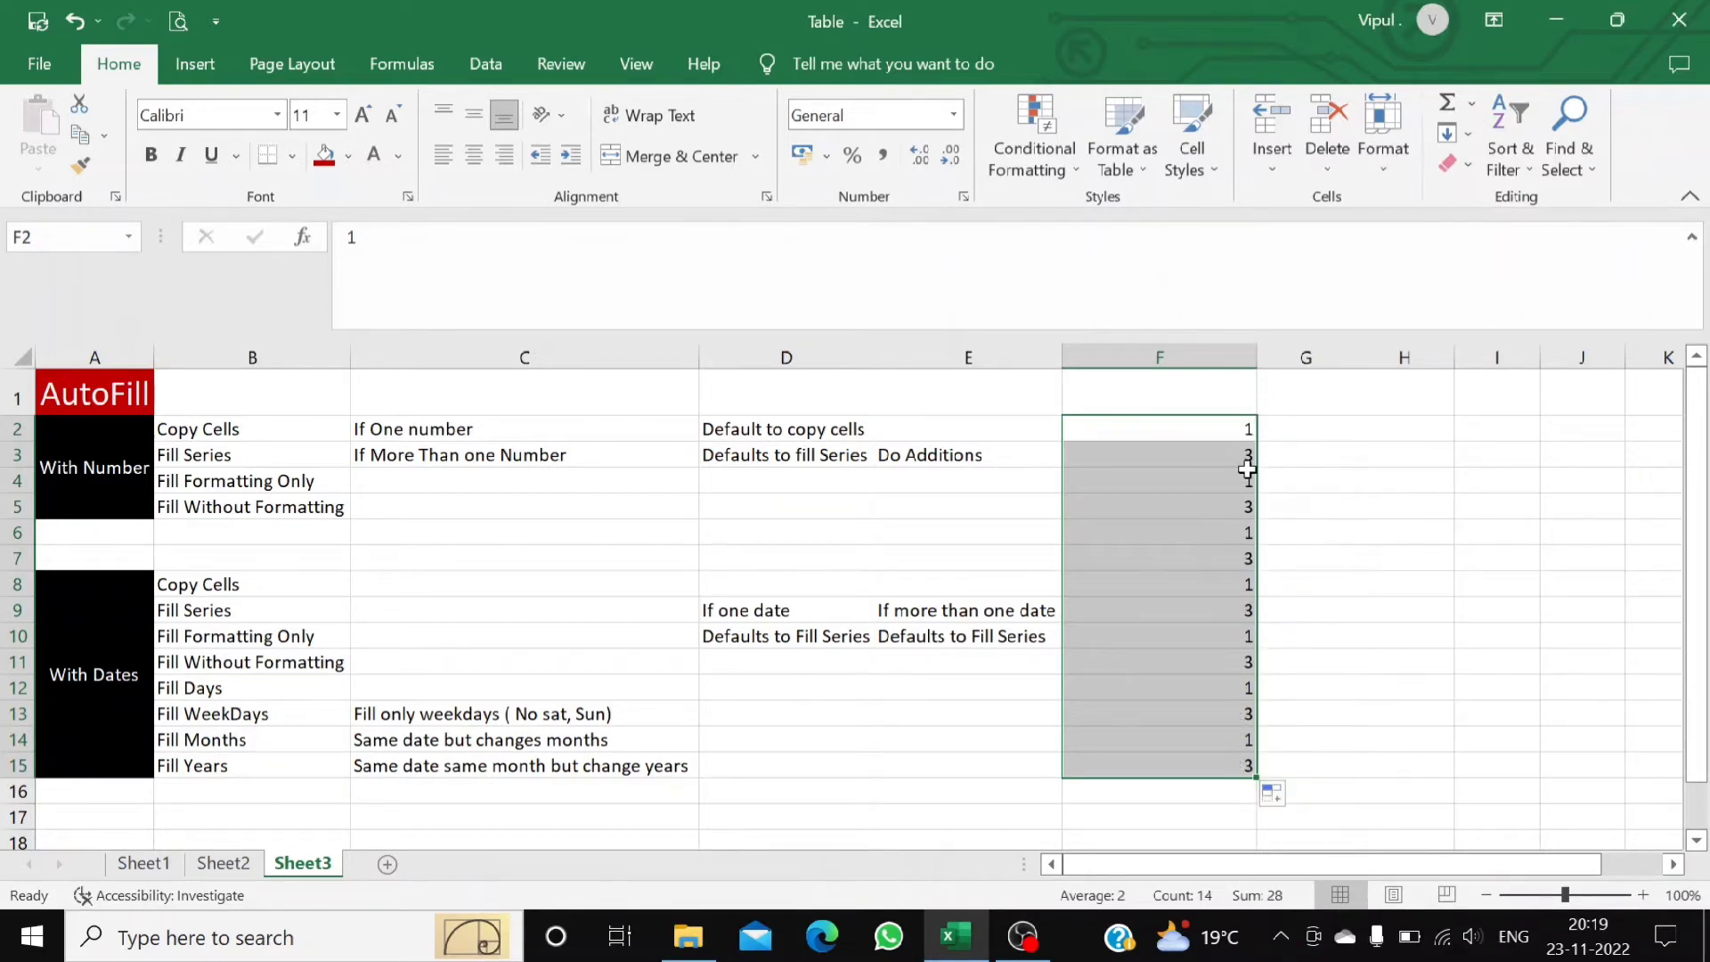
pyautogui.click(1292, 797)
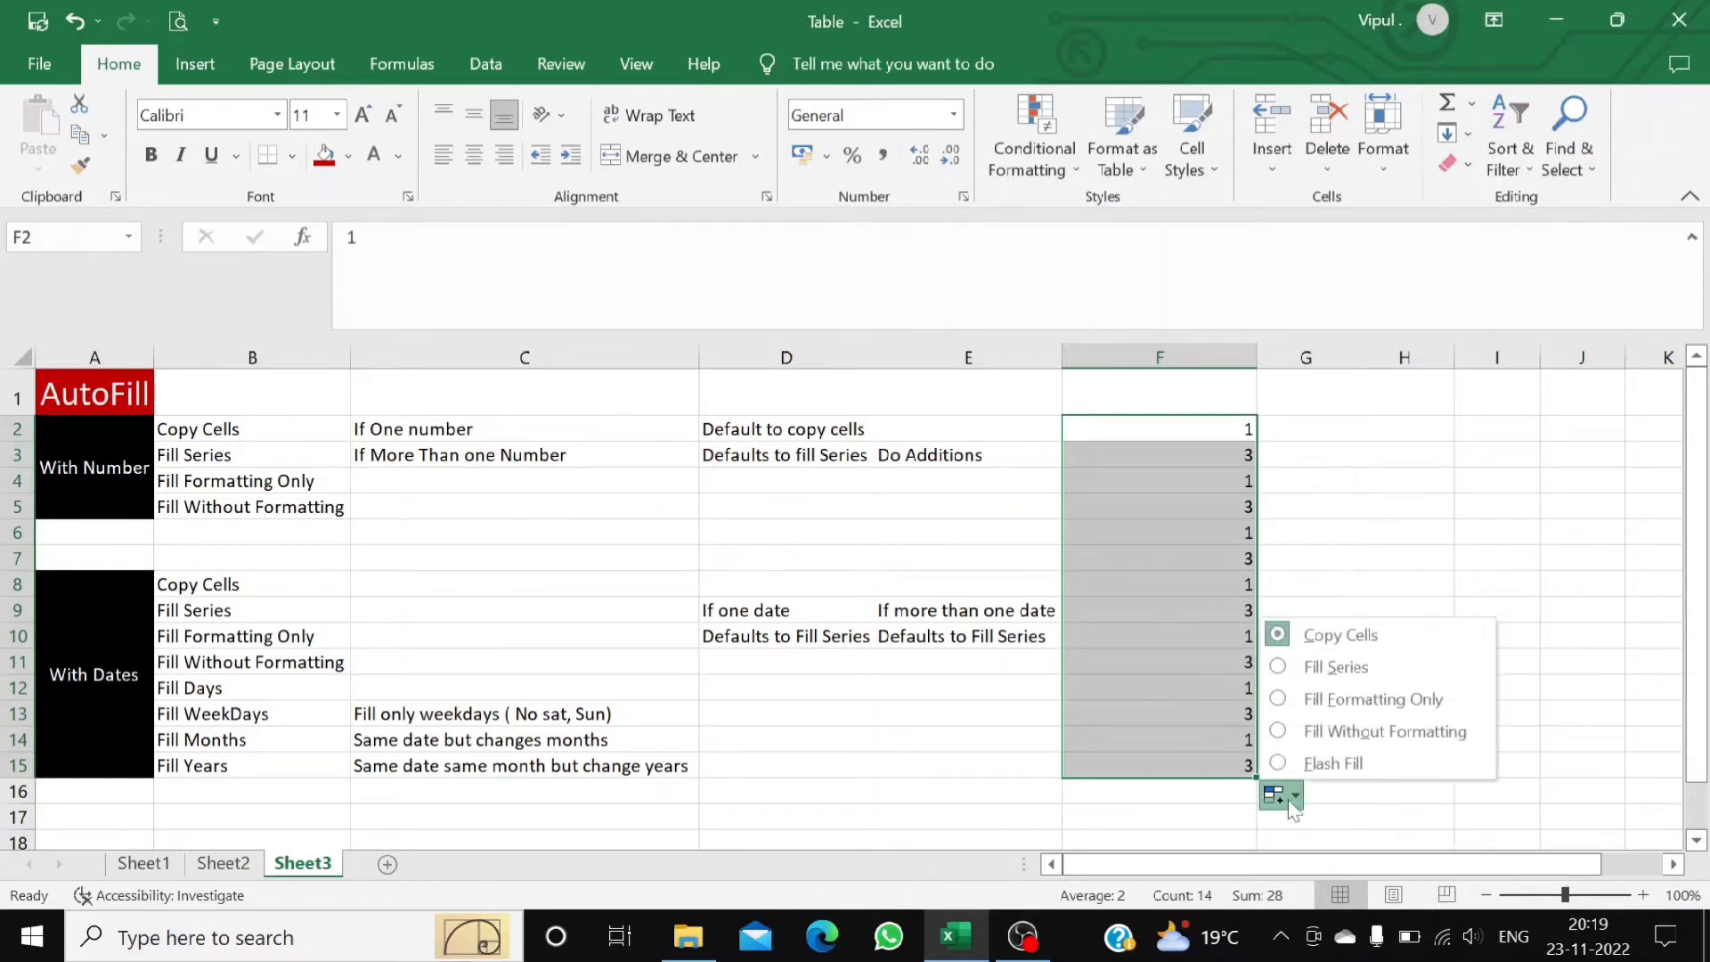
pyautogui.click(1279, 670)
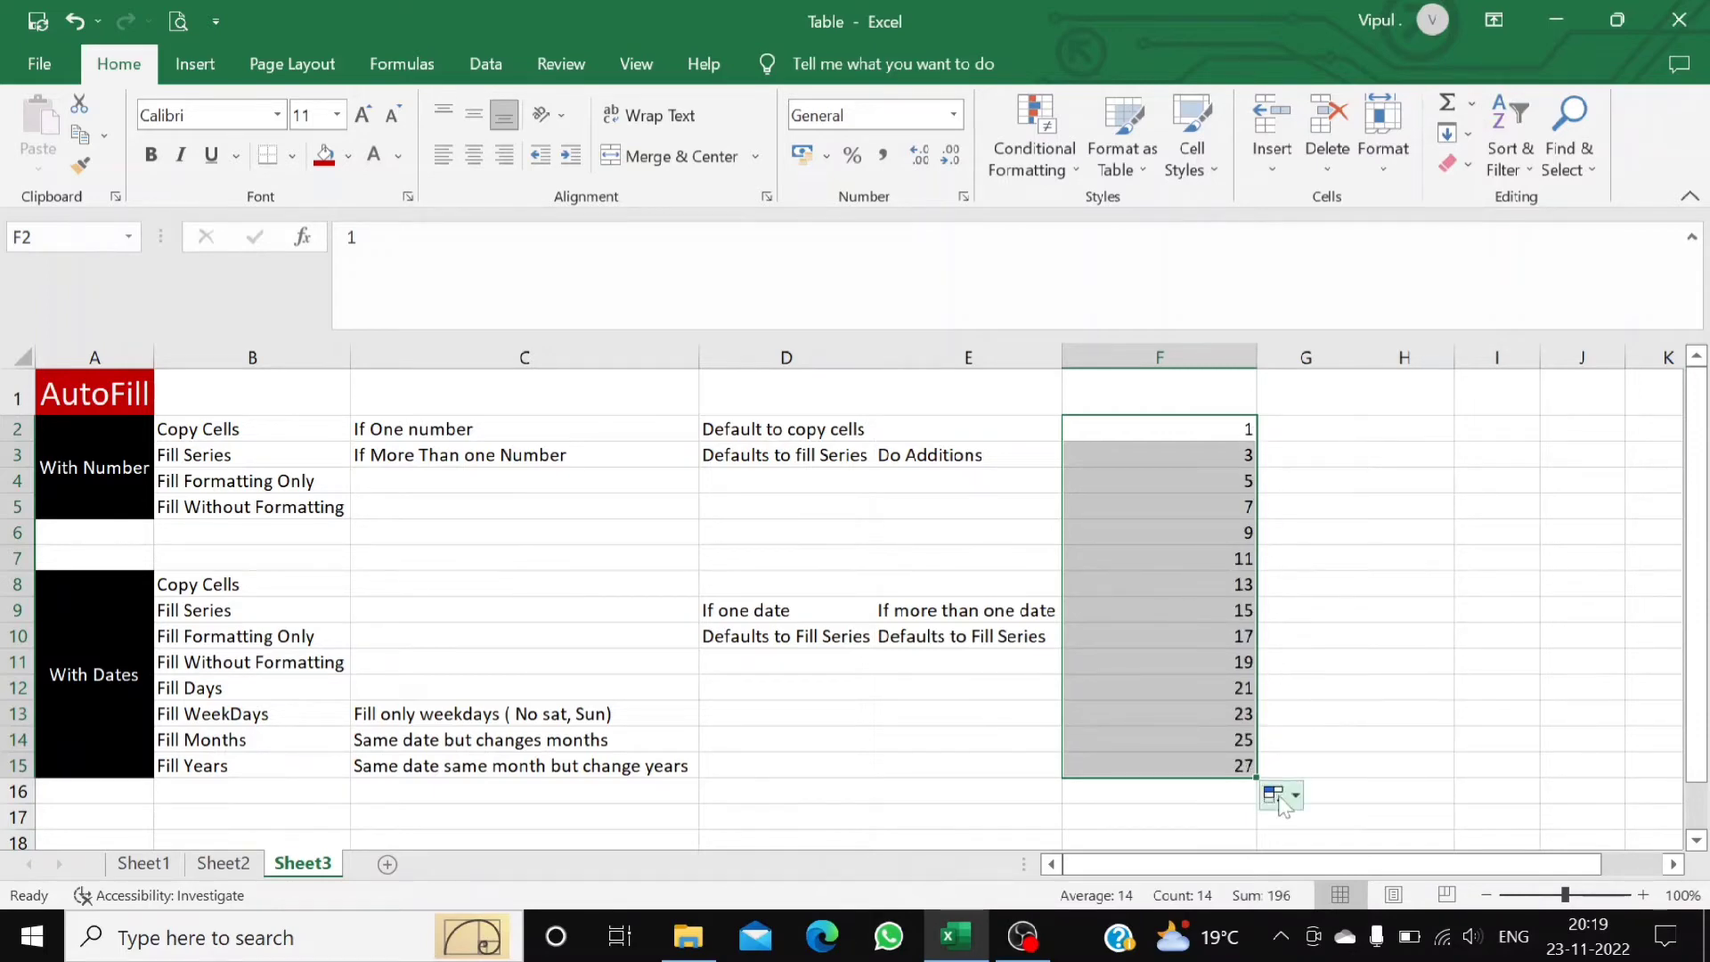
pyautogui.click(1296, 798)
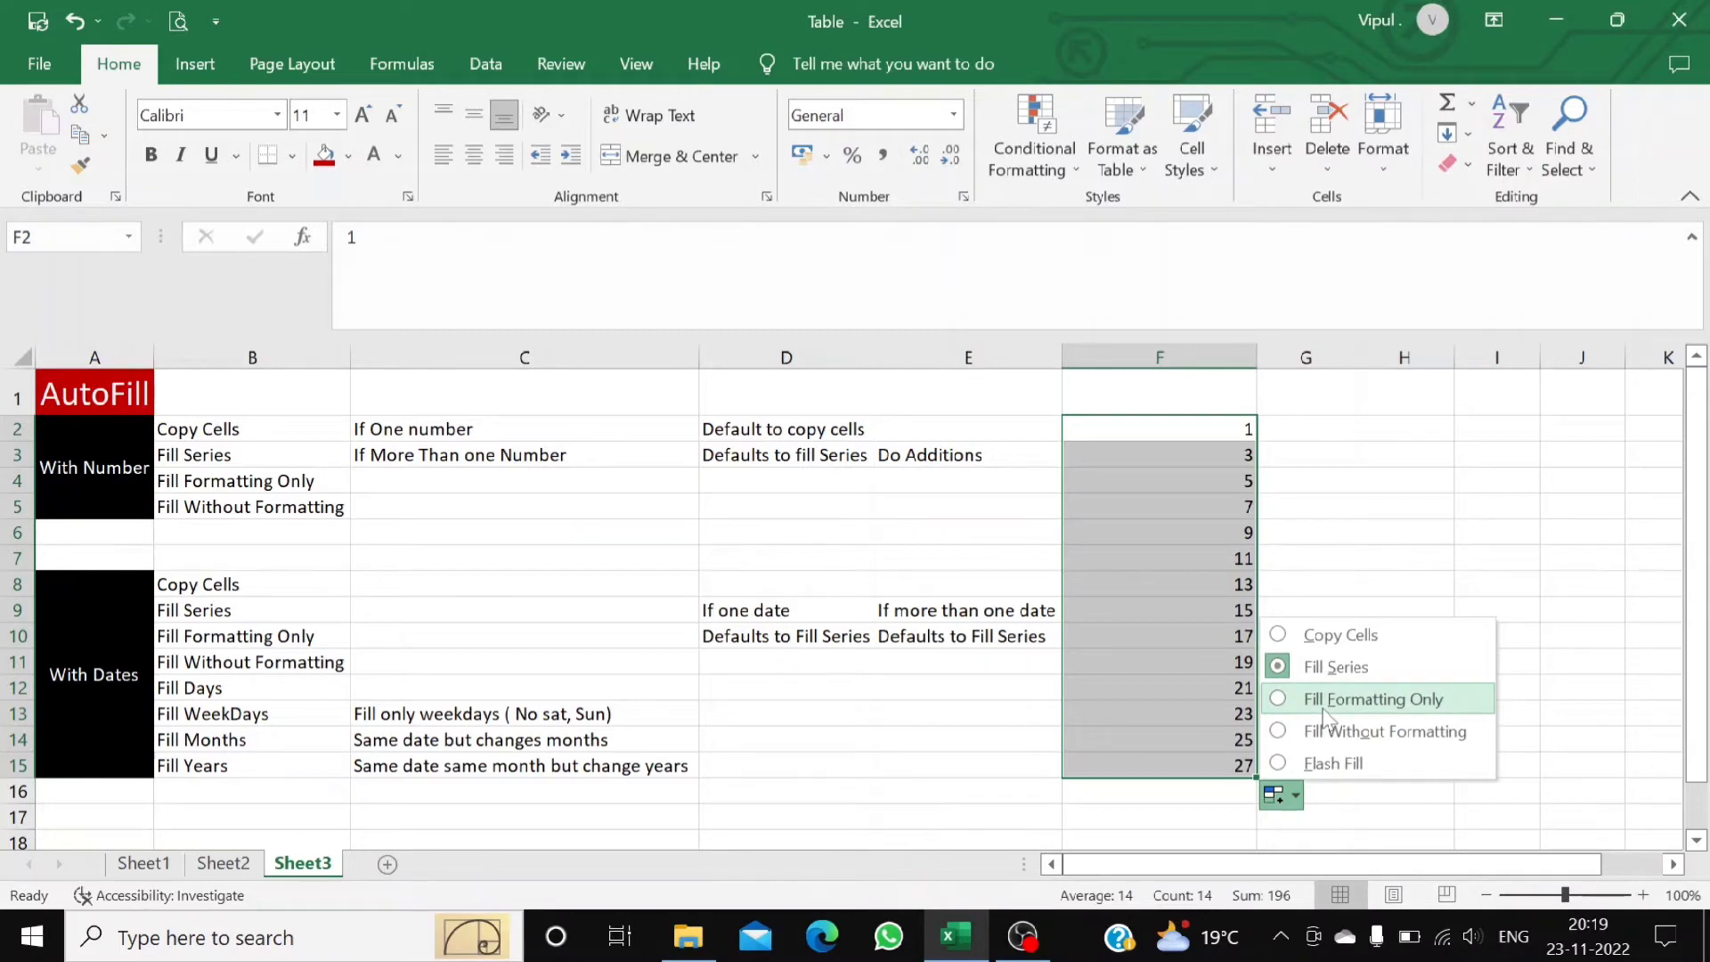
pyautogui.click(1410, 583)
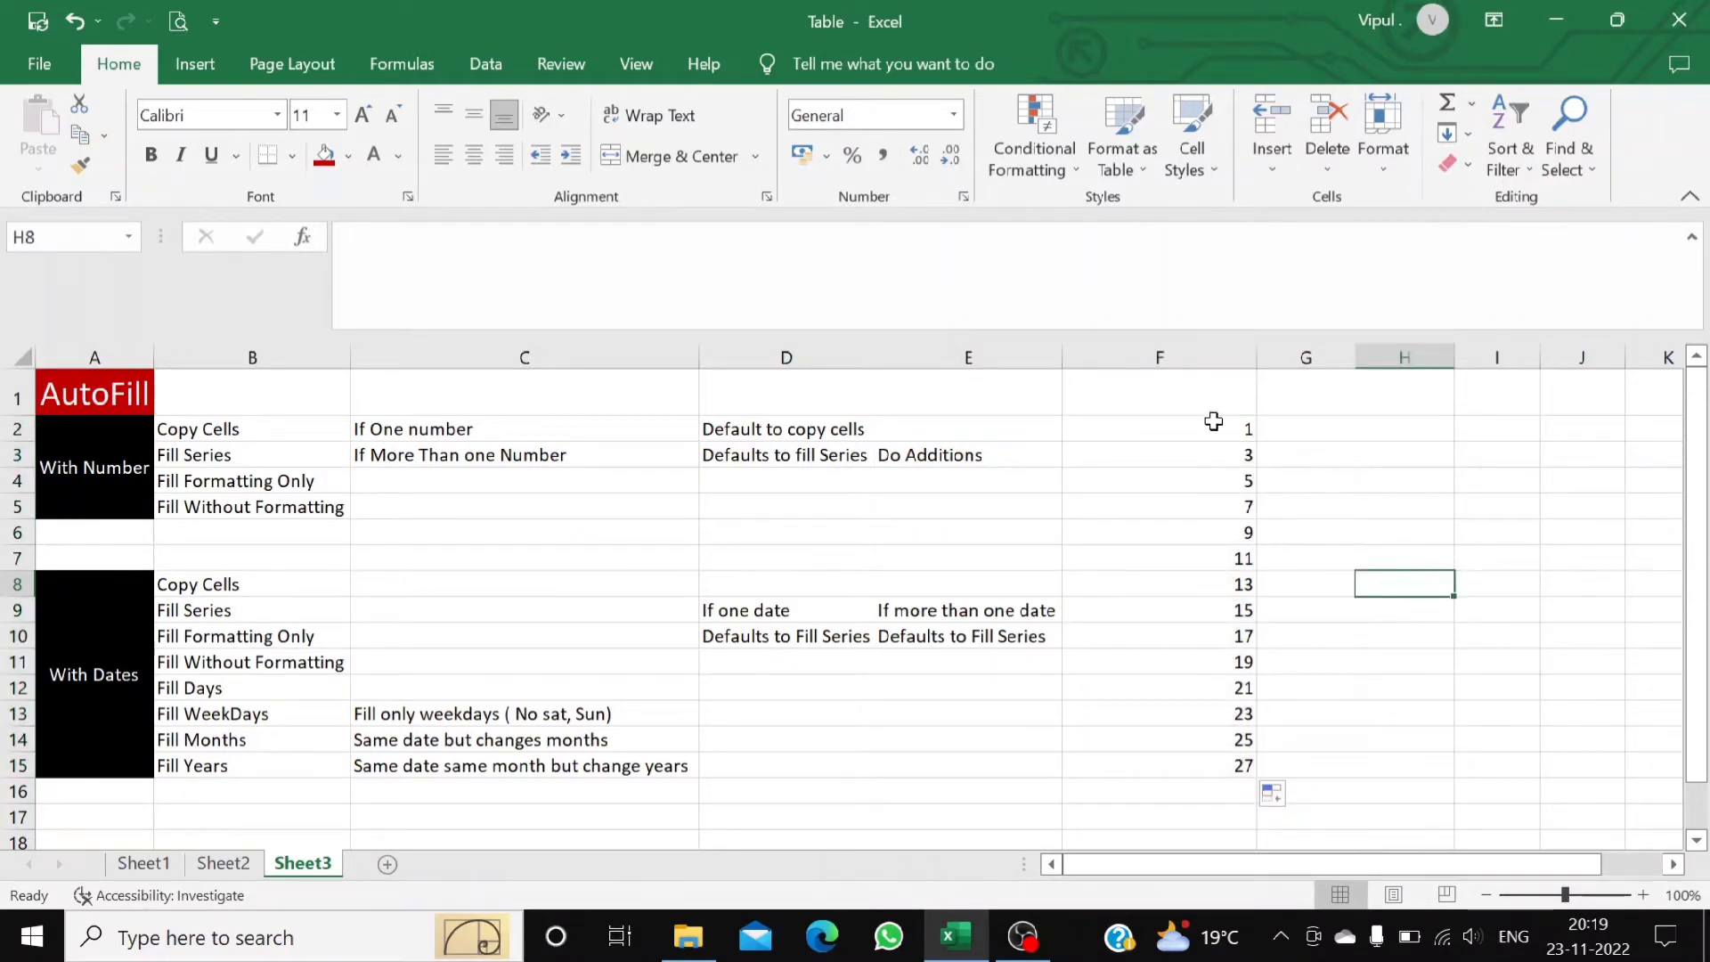
# - Apply the red fill colour to cells F2:F3 and clear the numbers from F4:F15
pyautogui.moveTo(1209, 428); pyautogui.dragTo(1211, 450)
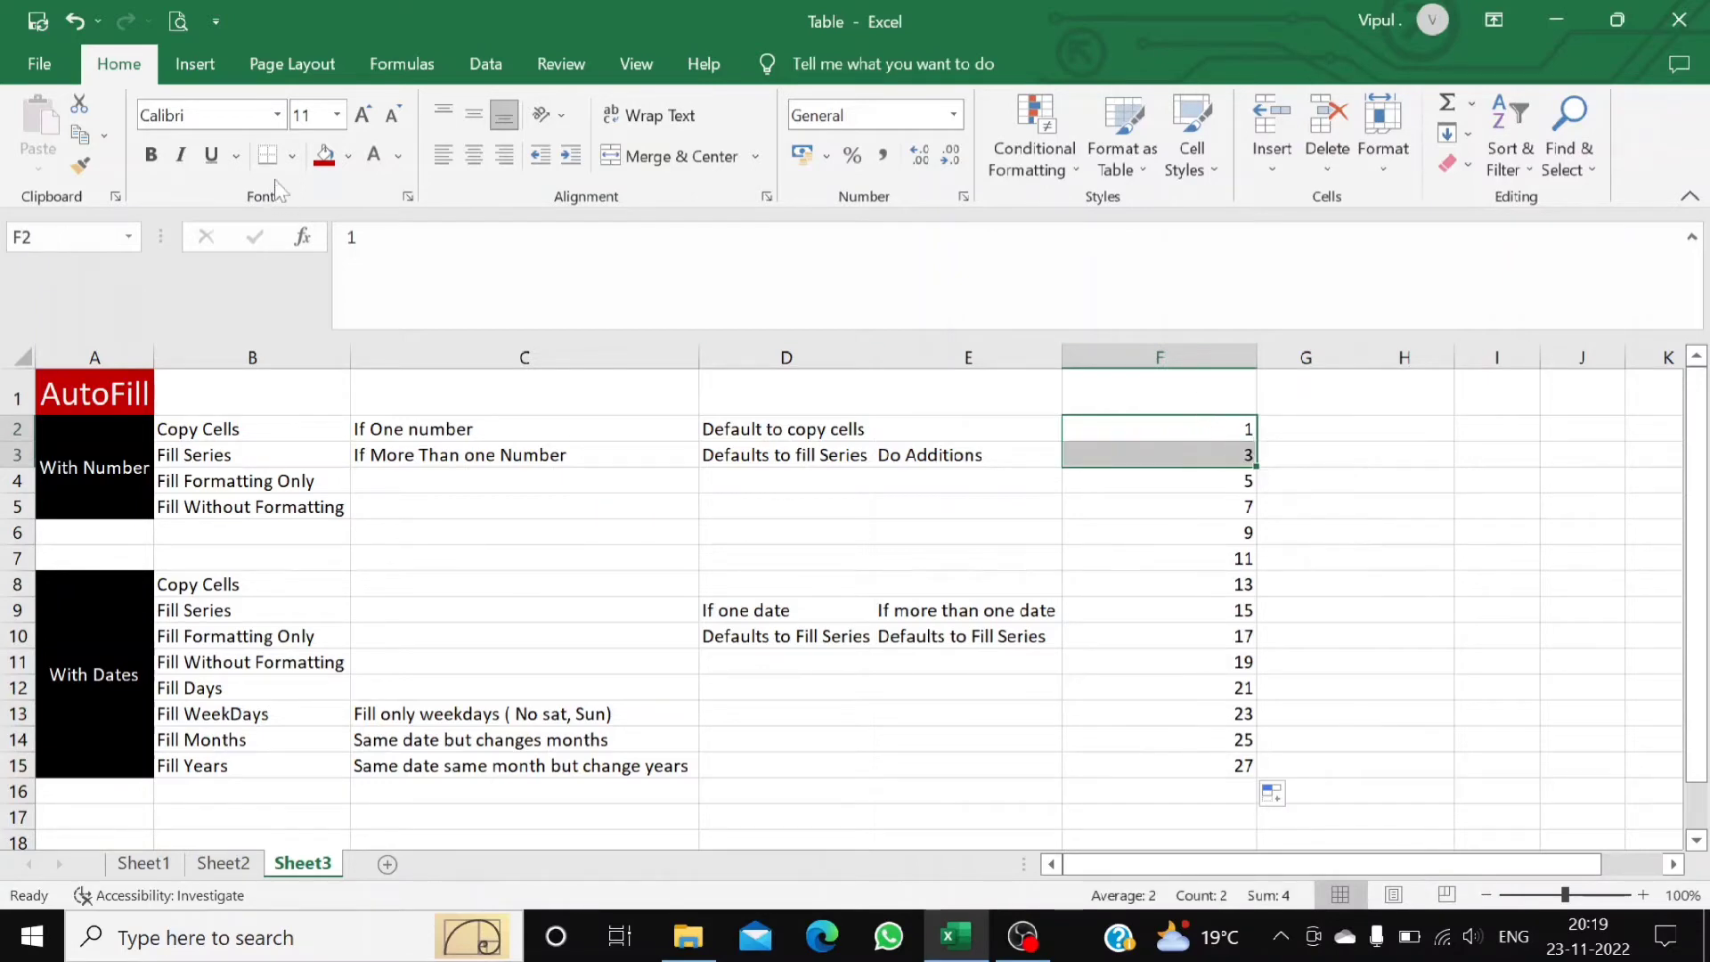
pyautogui.click(324, 156)
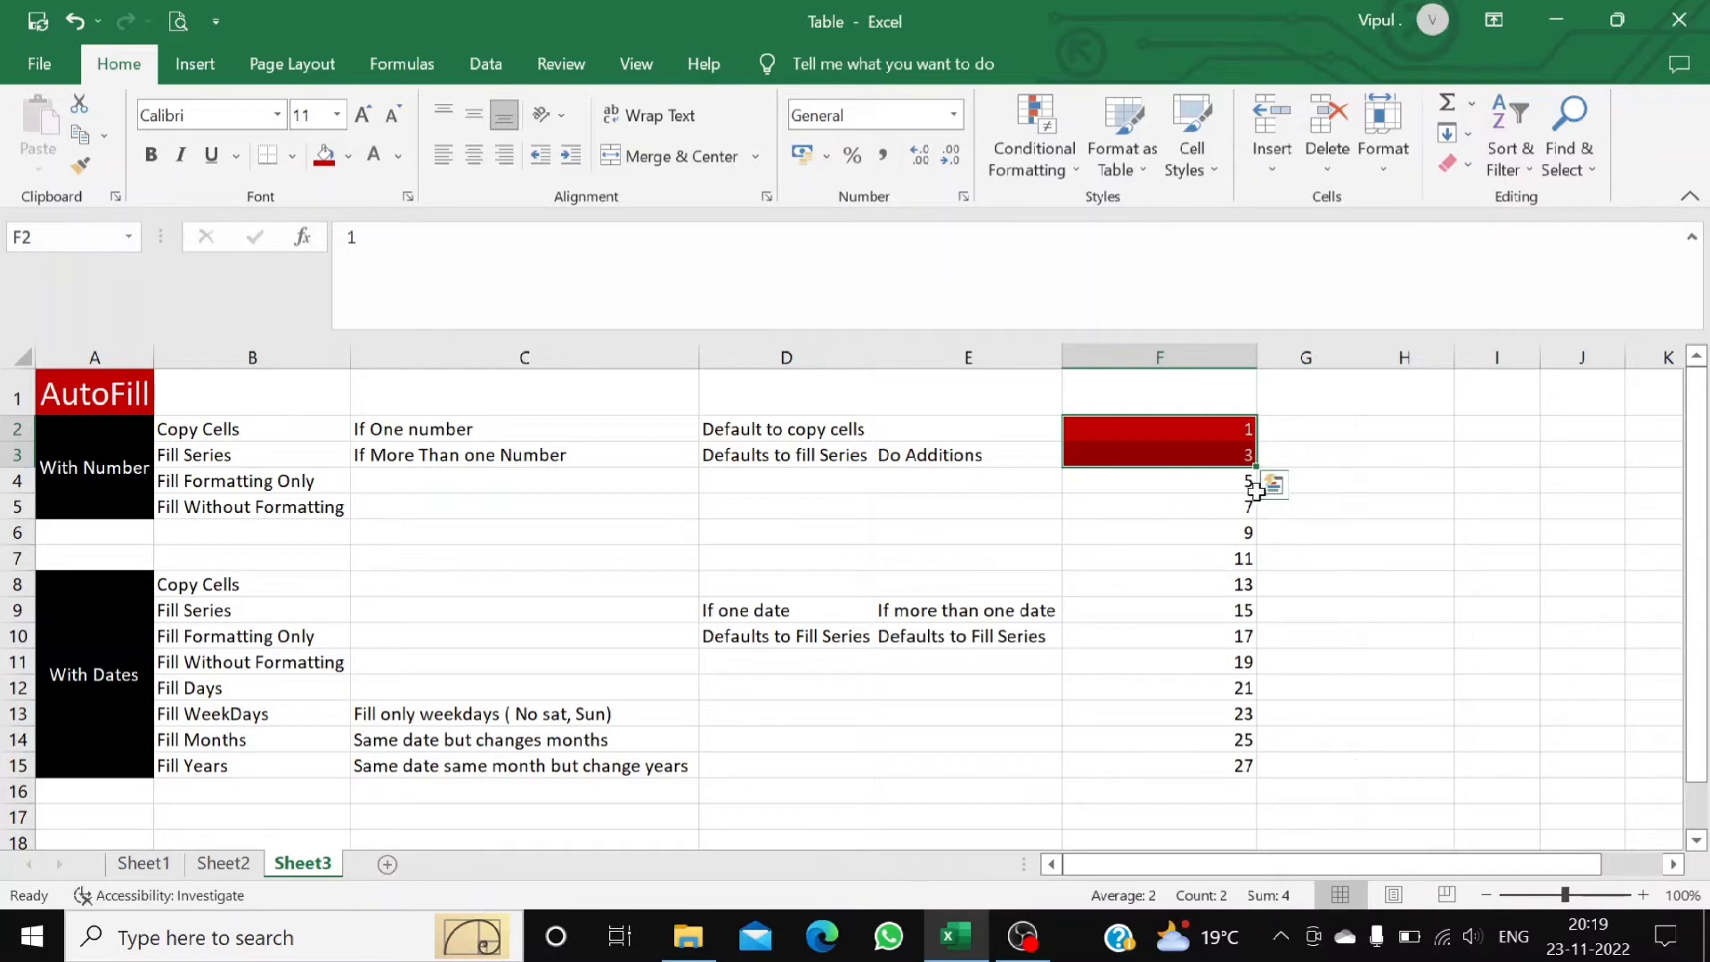
pyautogui.moveTo(1245, 485); pyautogui.dragTo(1231, 773)
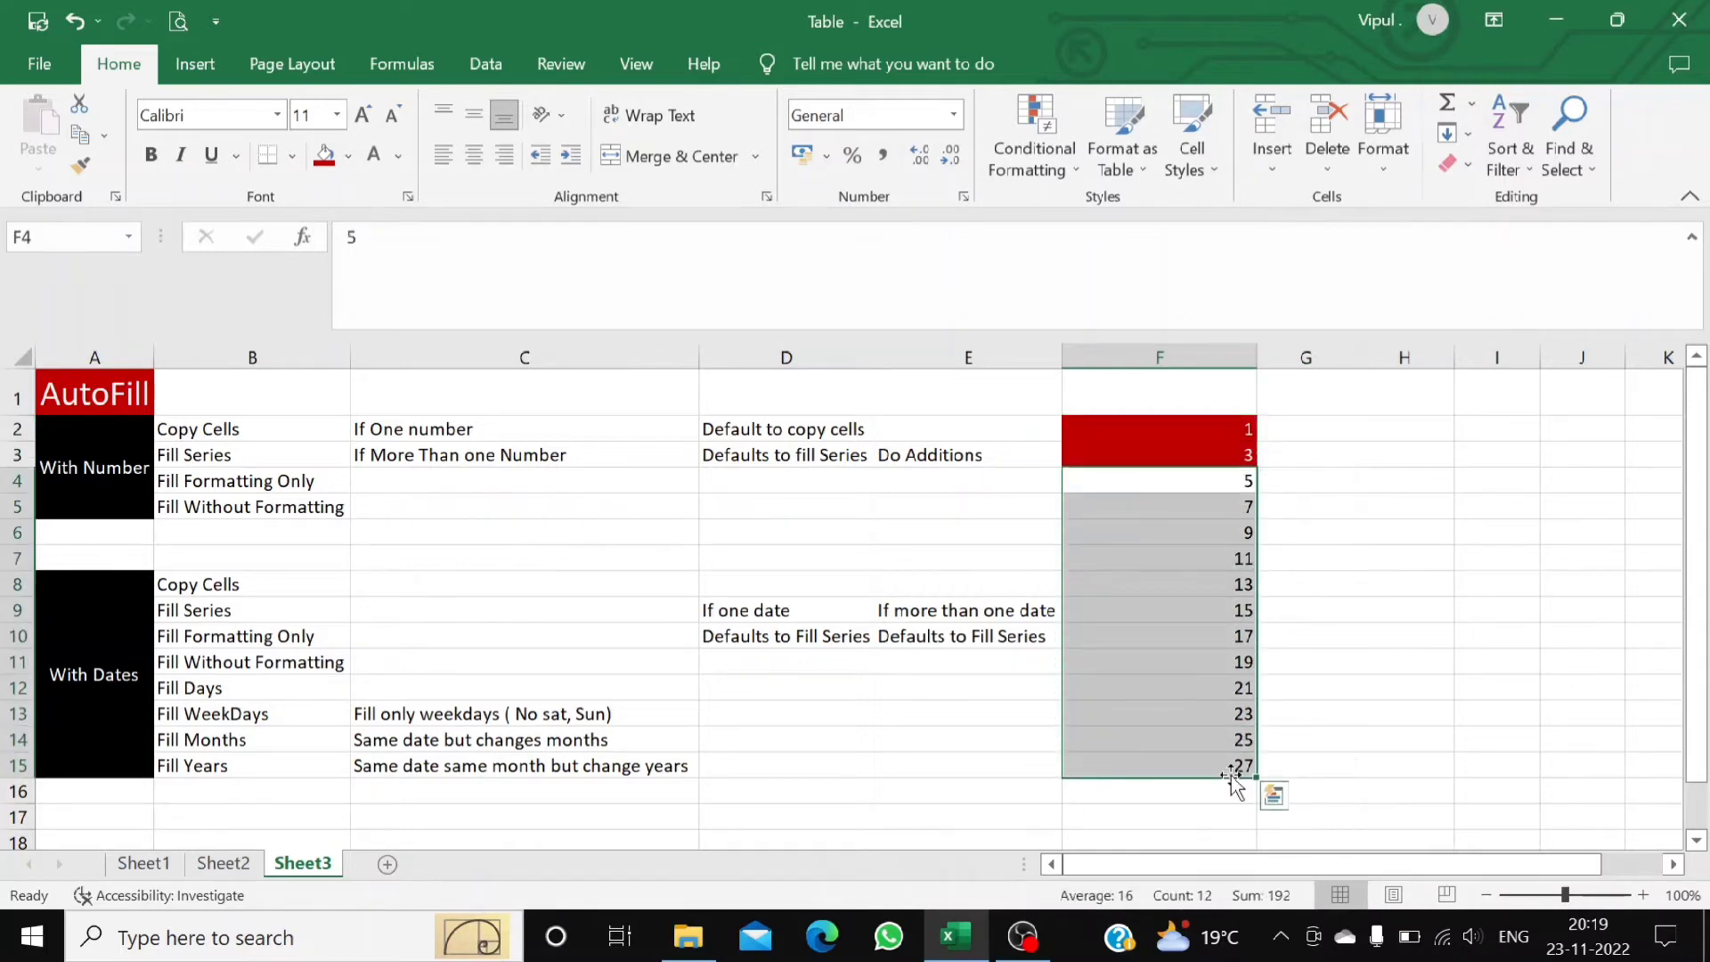
pyautogui.press('Delete')
pyautogui.click(1311, 582)
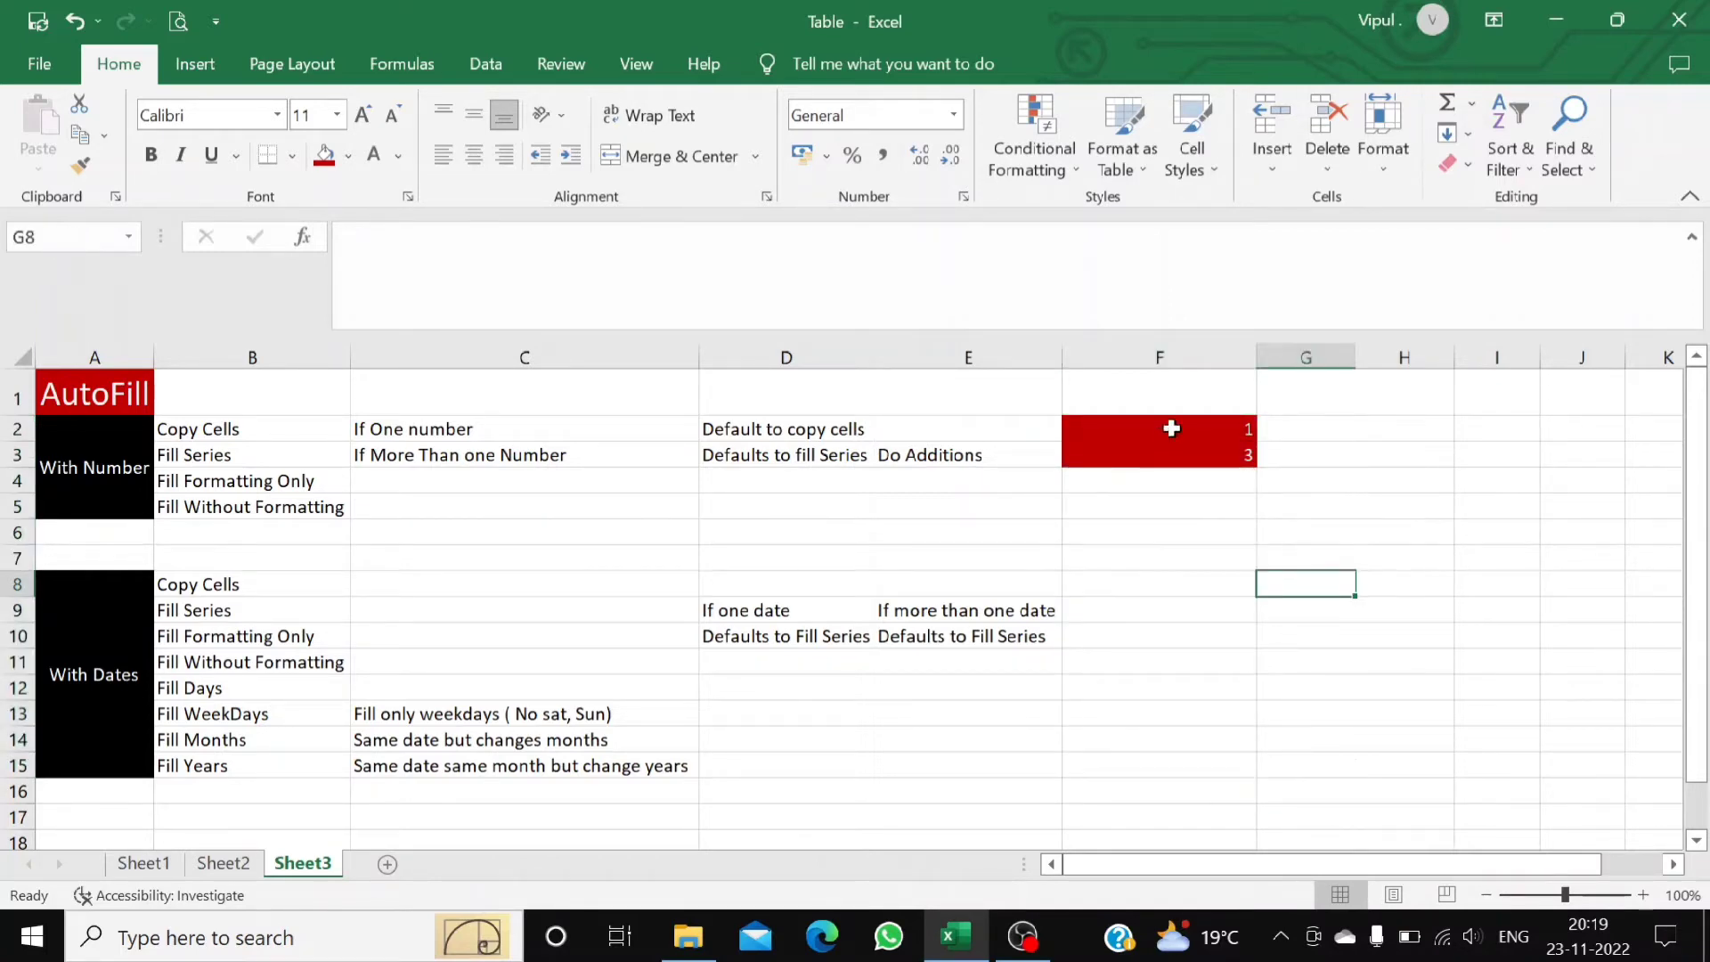
# - AutoFill the red cells F2:F3 down to F14 using the Fill Without Formatting option
pyautogui.moveTo(1171, 428); pyautogui.dragTo(1248, 755)
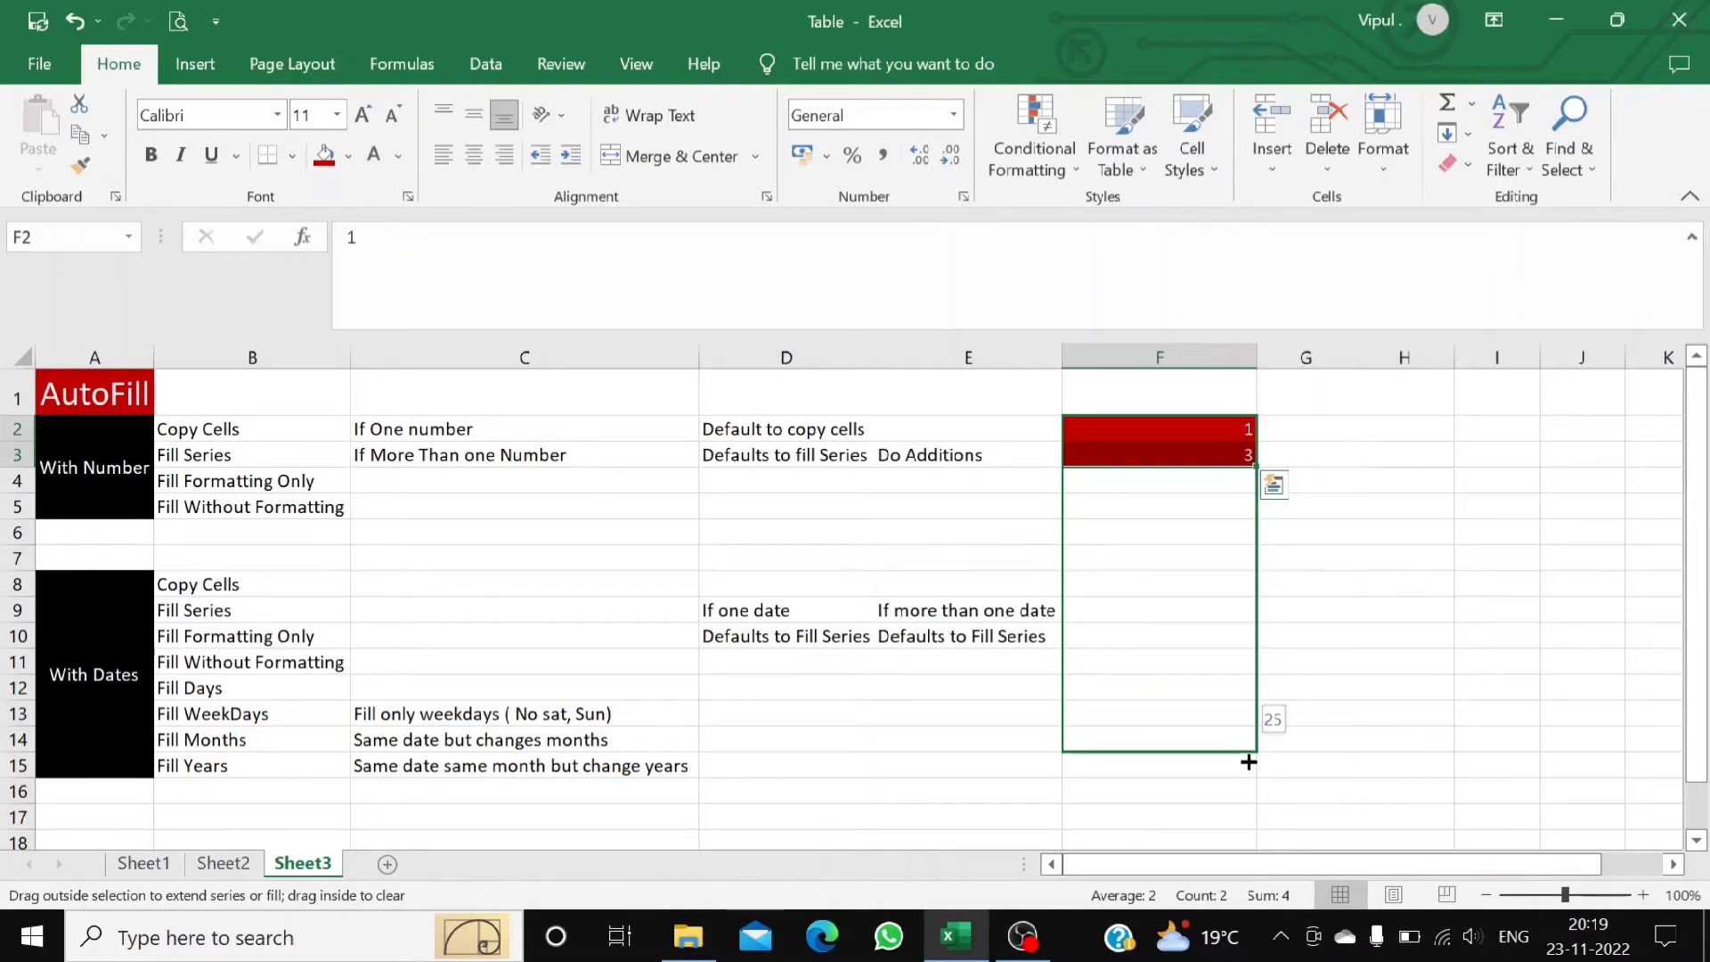
pyautogui.moveTo(1247, 762); pyautogui.dragTo(1247, 762)
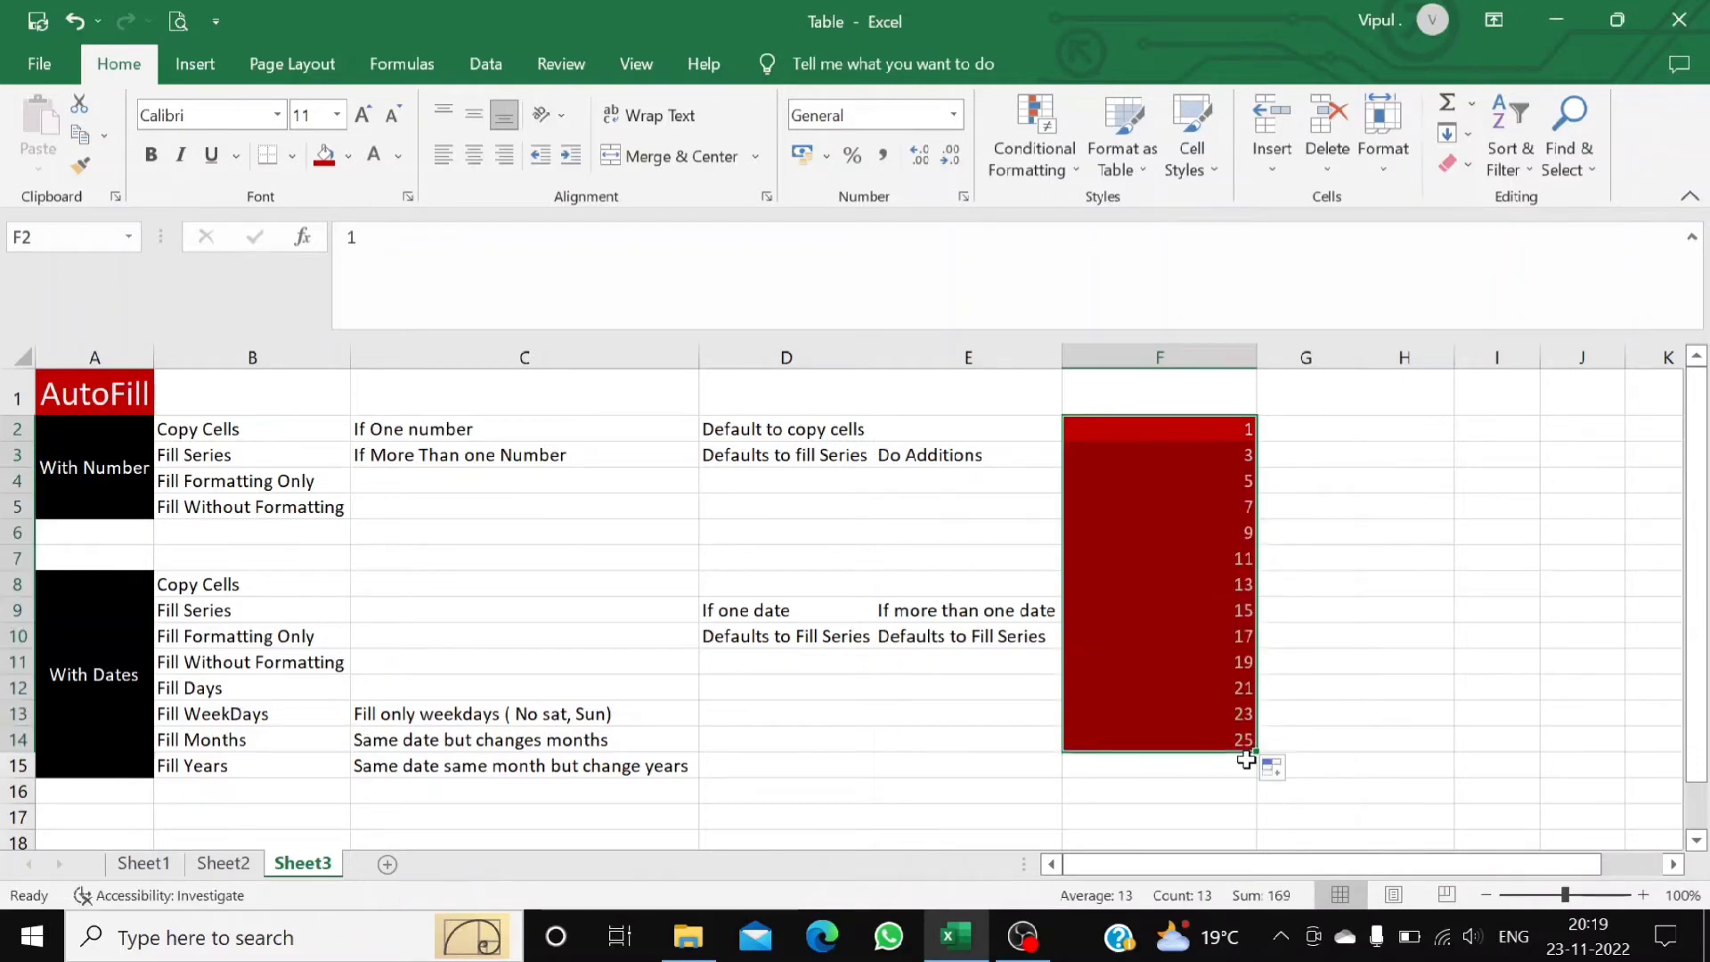
pyautogui.click(1273, 770)
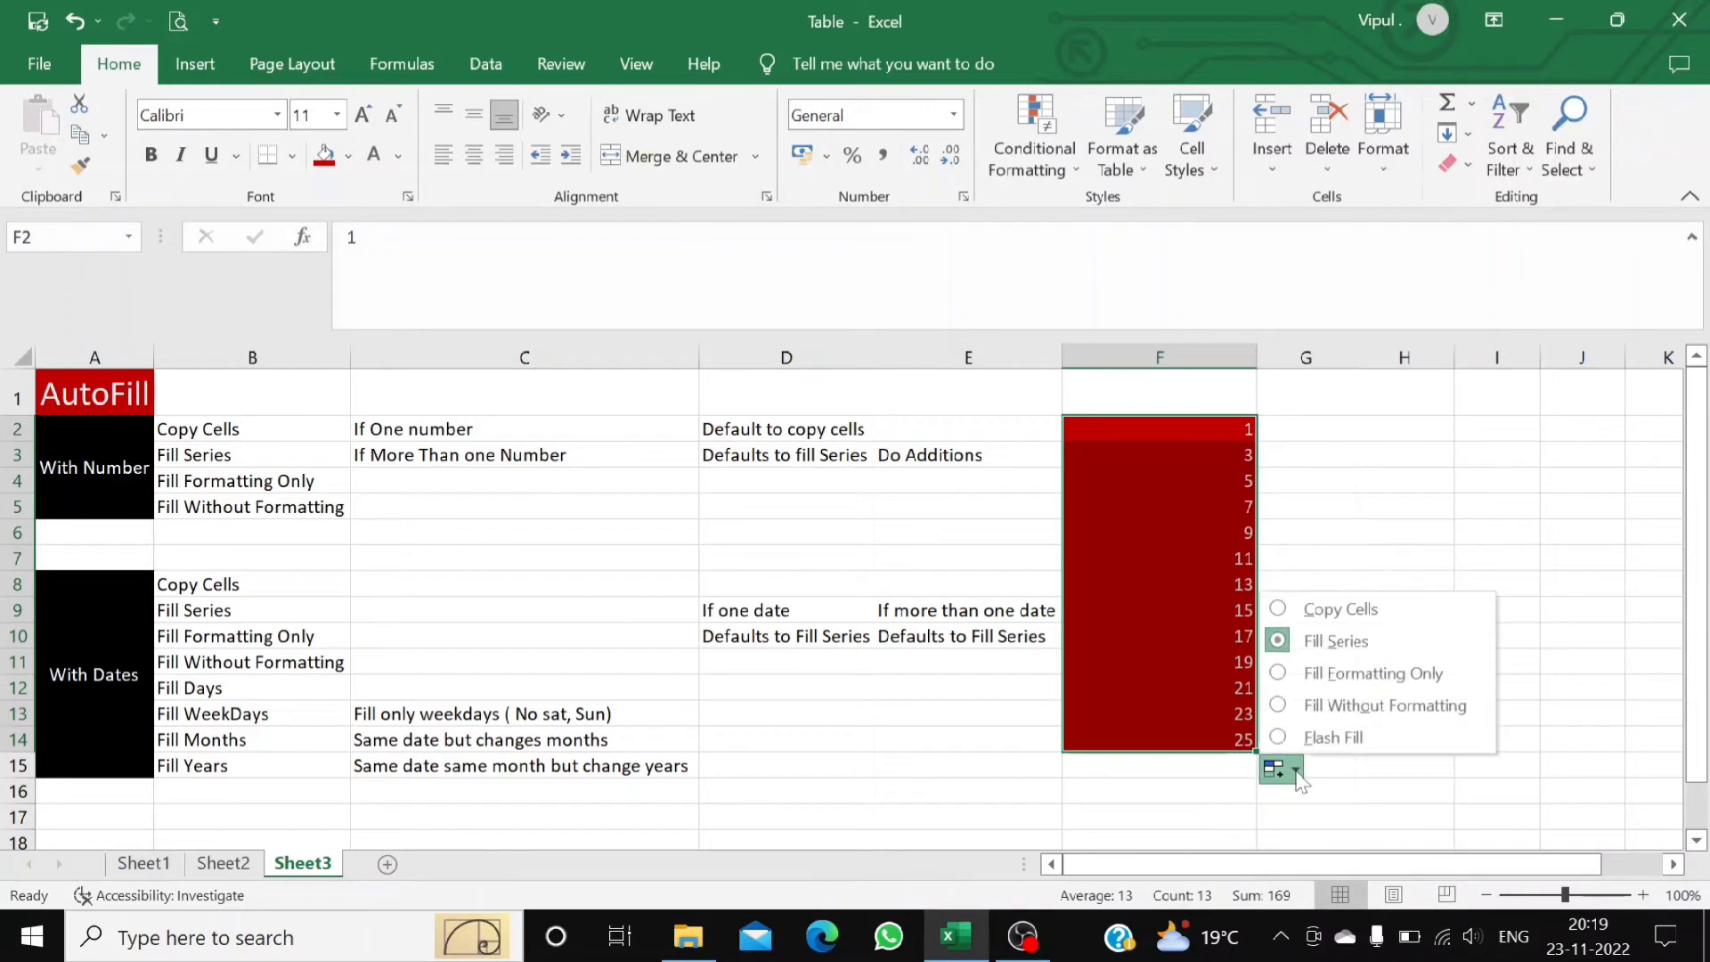
pyautogui.click(1280, 705)
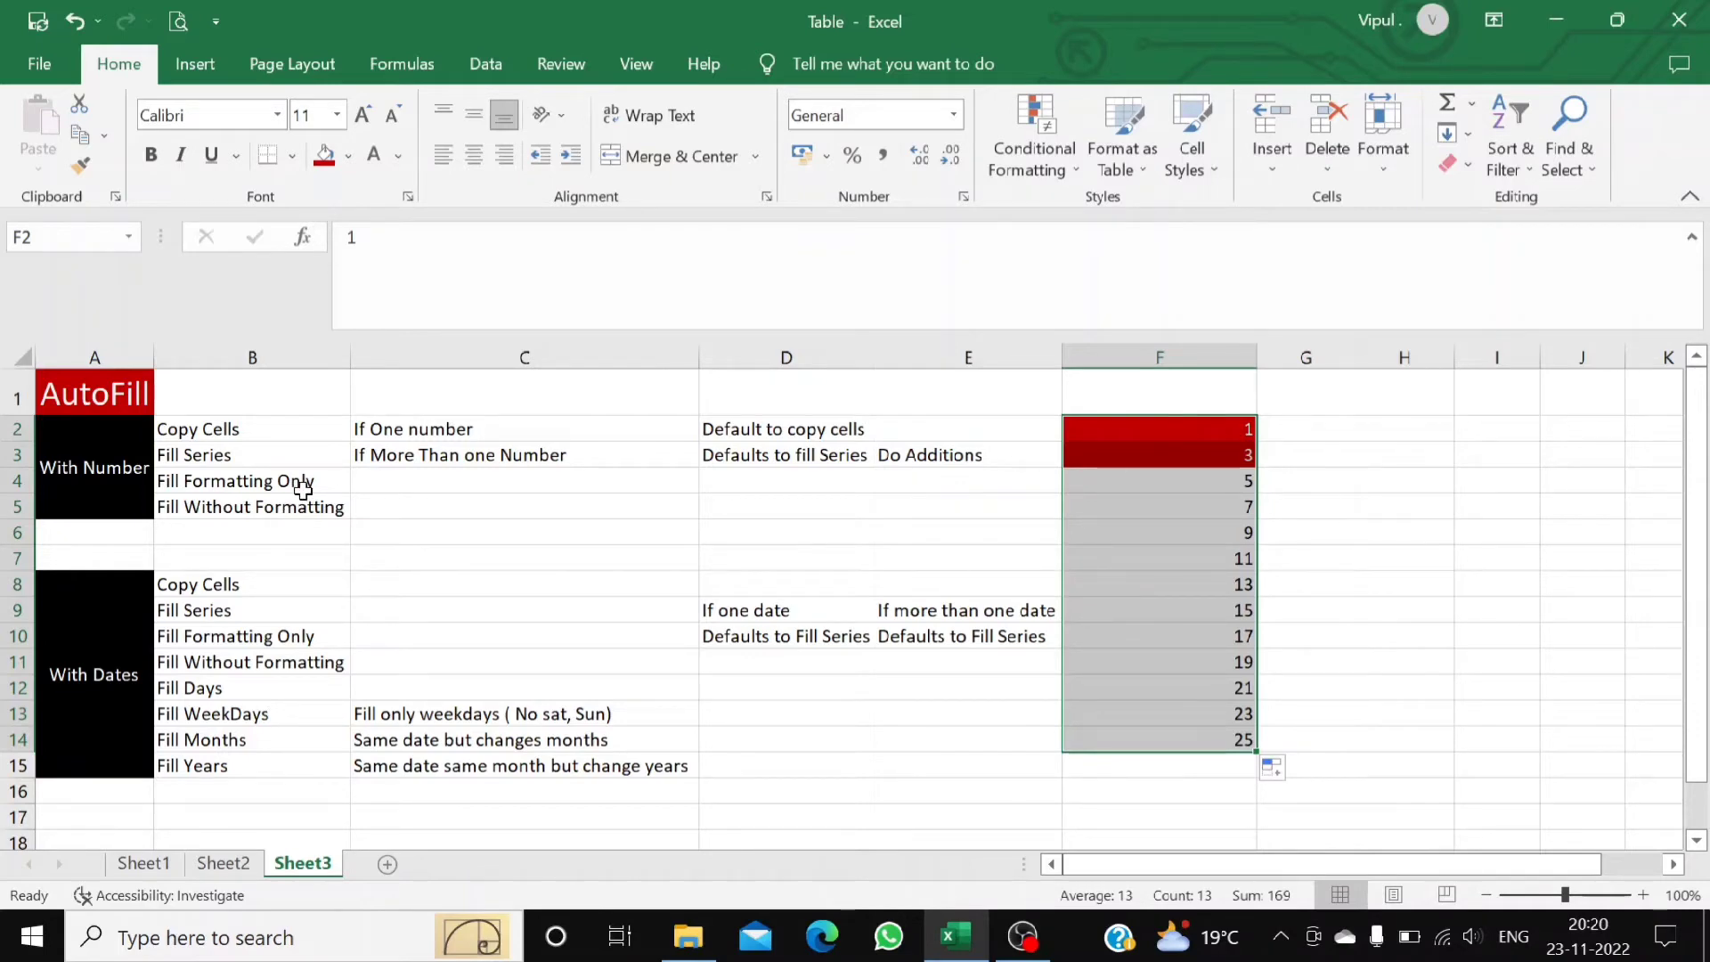
pyautogui.click(1359, 582)
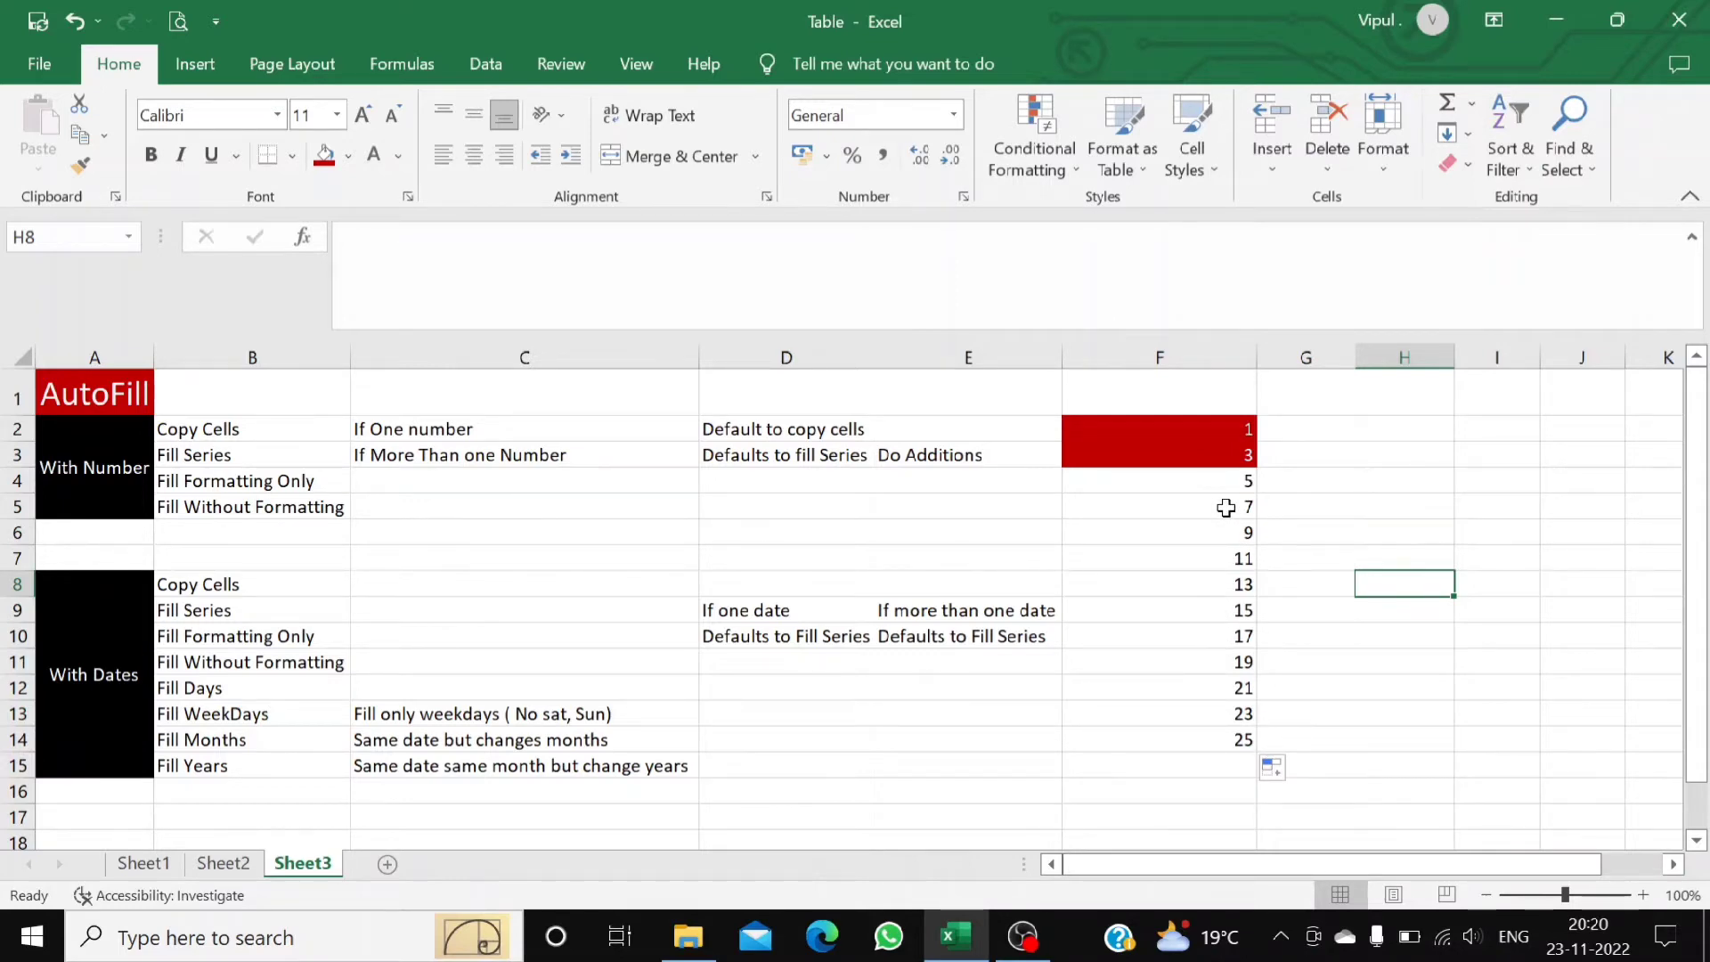
# - Clear the filled numbers from cells F4:F14, keeping the two red starting cells
pyautogui.moveTo(1199, 485); pyautogui.dragTo(1200, 732)
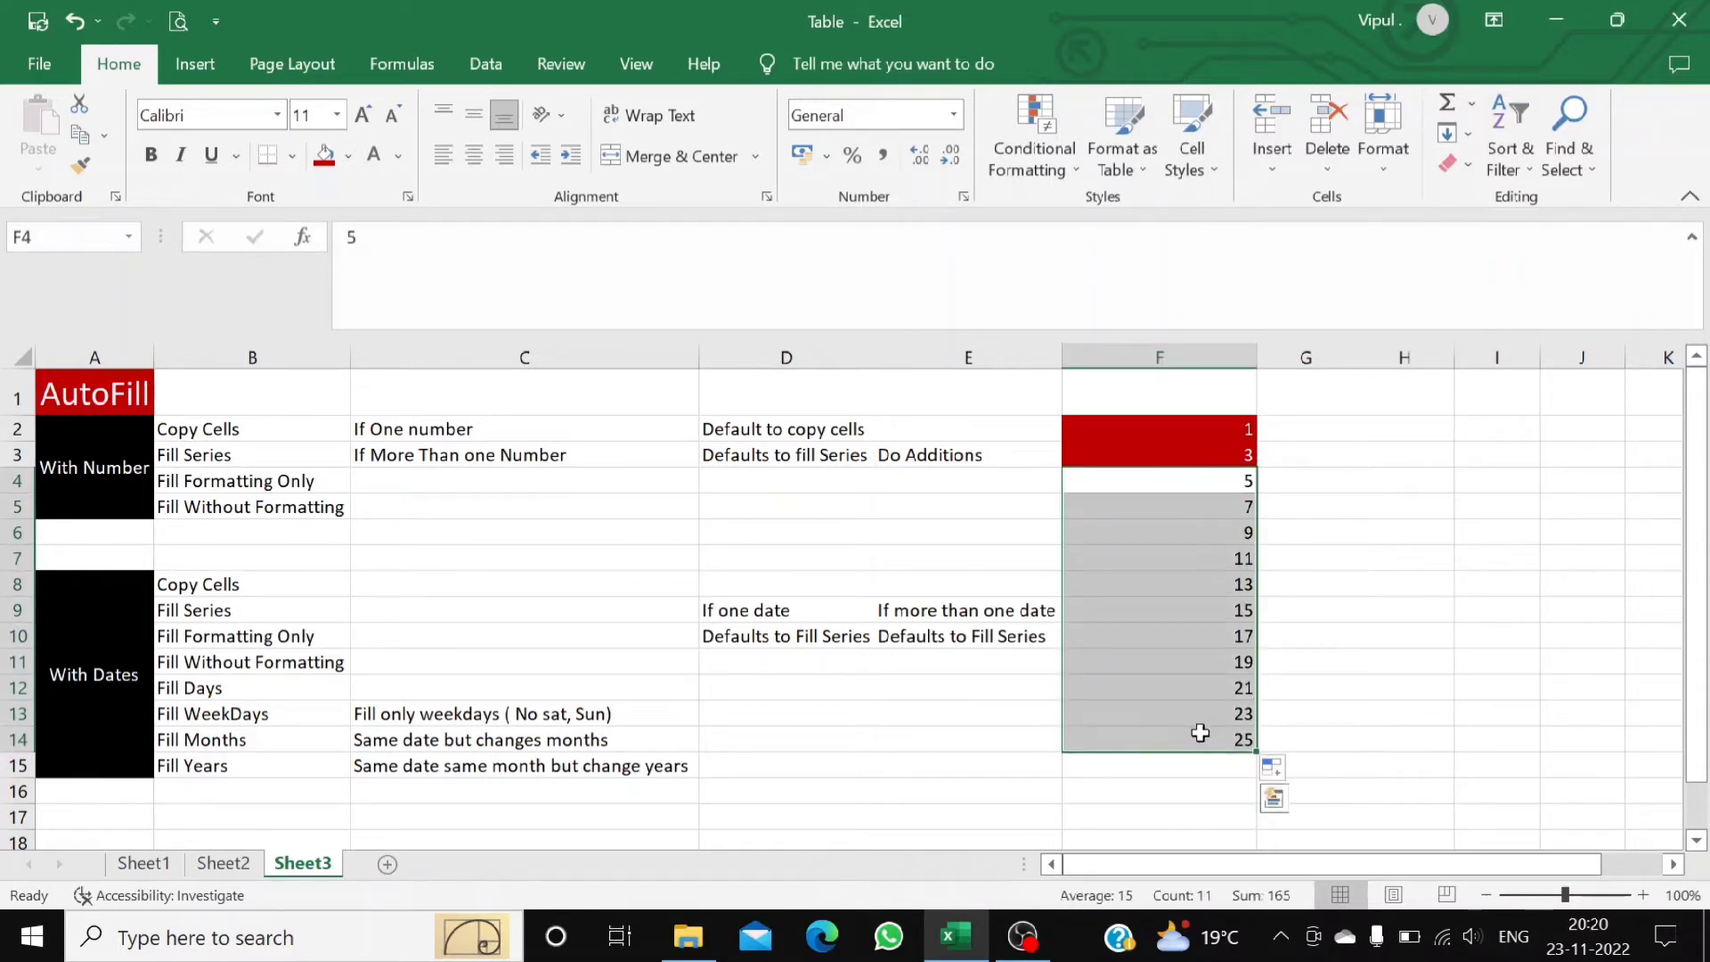
pyautogui.press('Delete')
pyautogui.click(1359, 618)
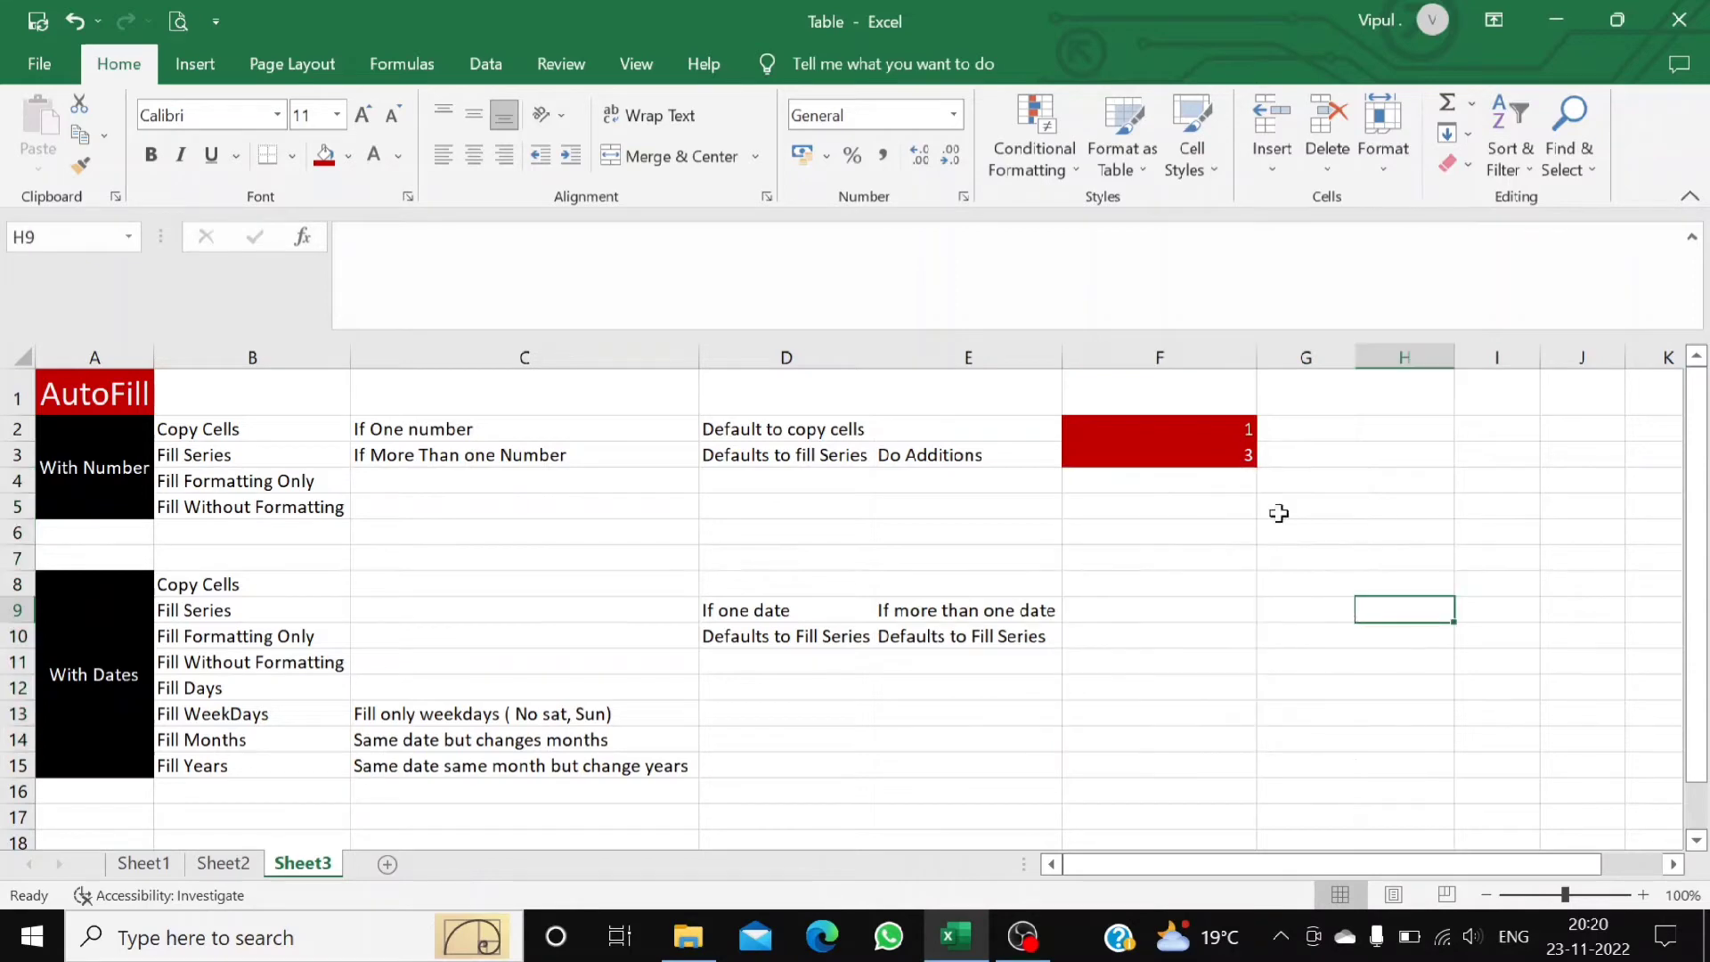
# - AutoFill the red cells F2:F3 down to F13 using the Fill Formatting Only option
pyautogui.moveTo(1213, 427); pyautogui.dragTo(1244, 723)
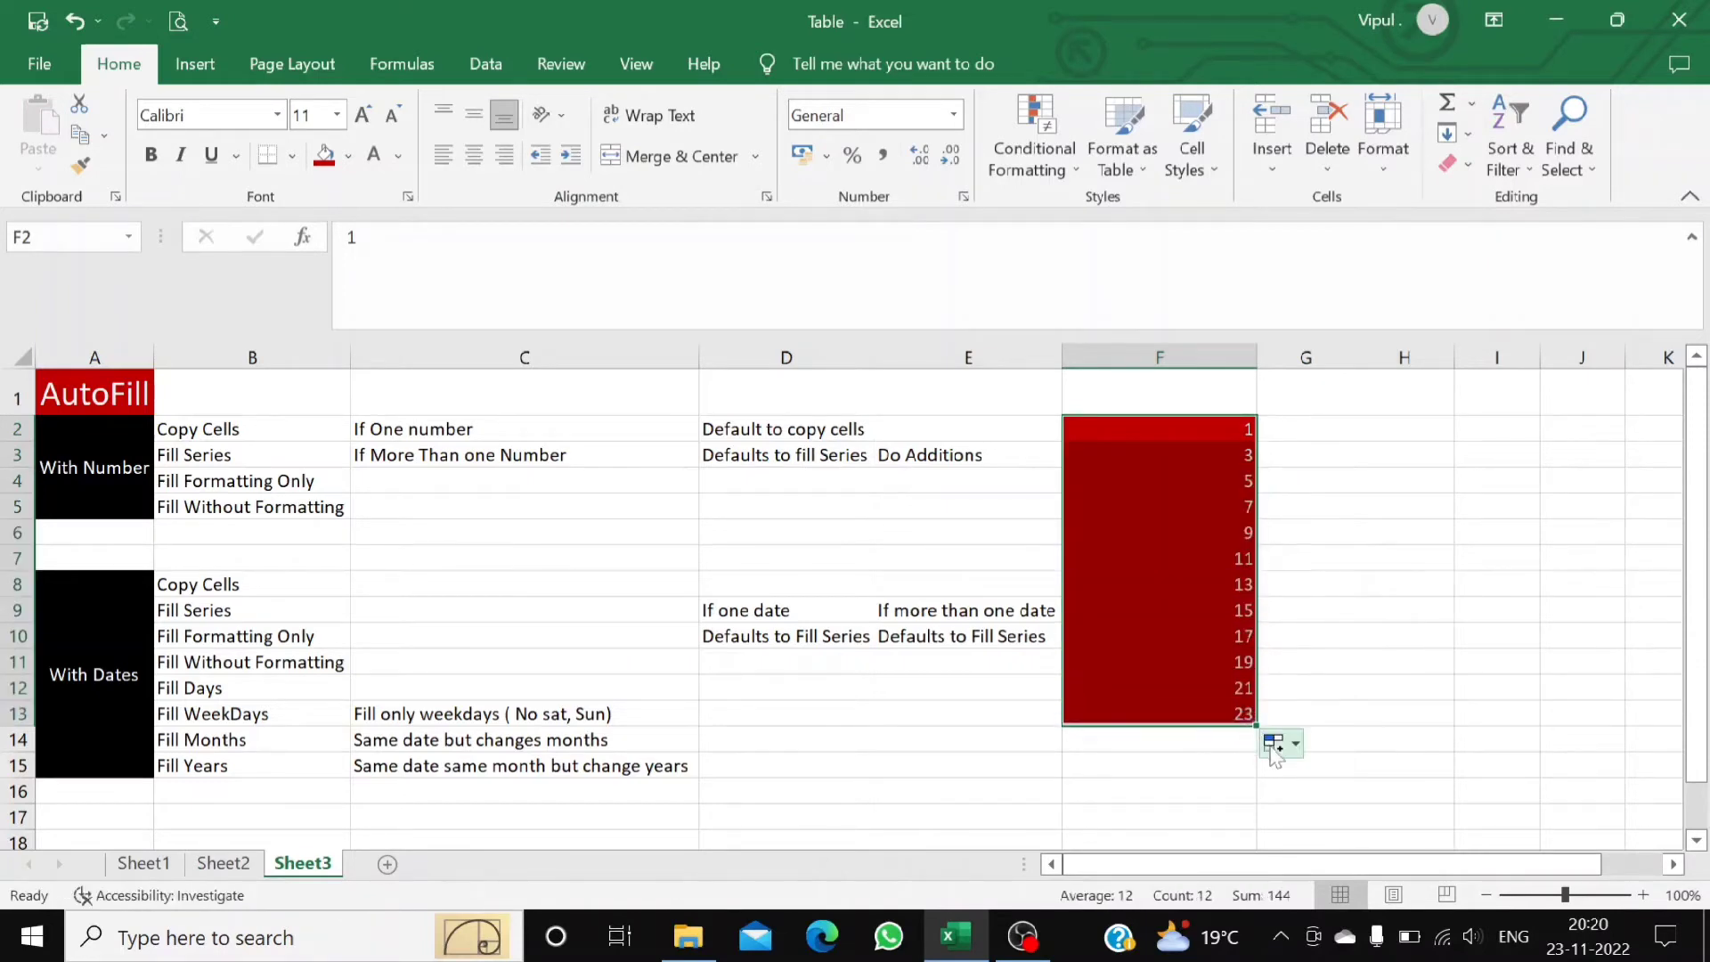
pyautogui.click(1293, 748)
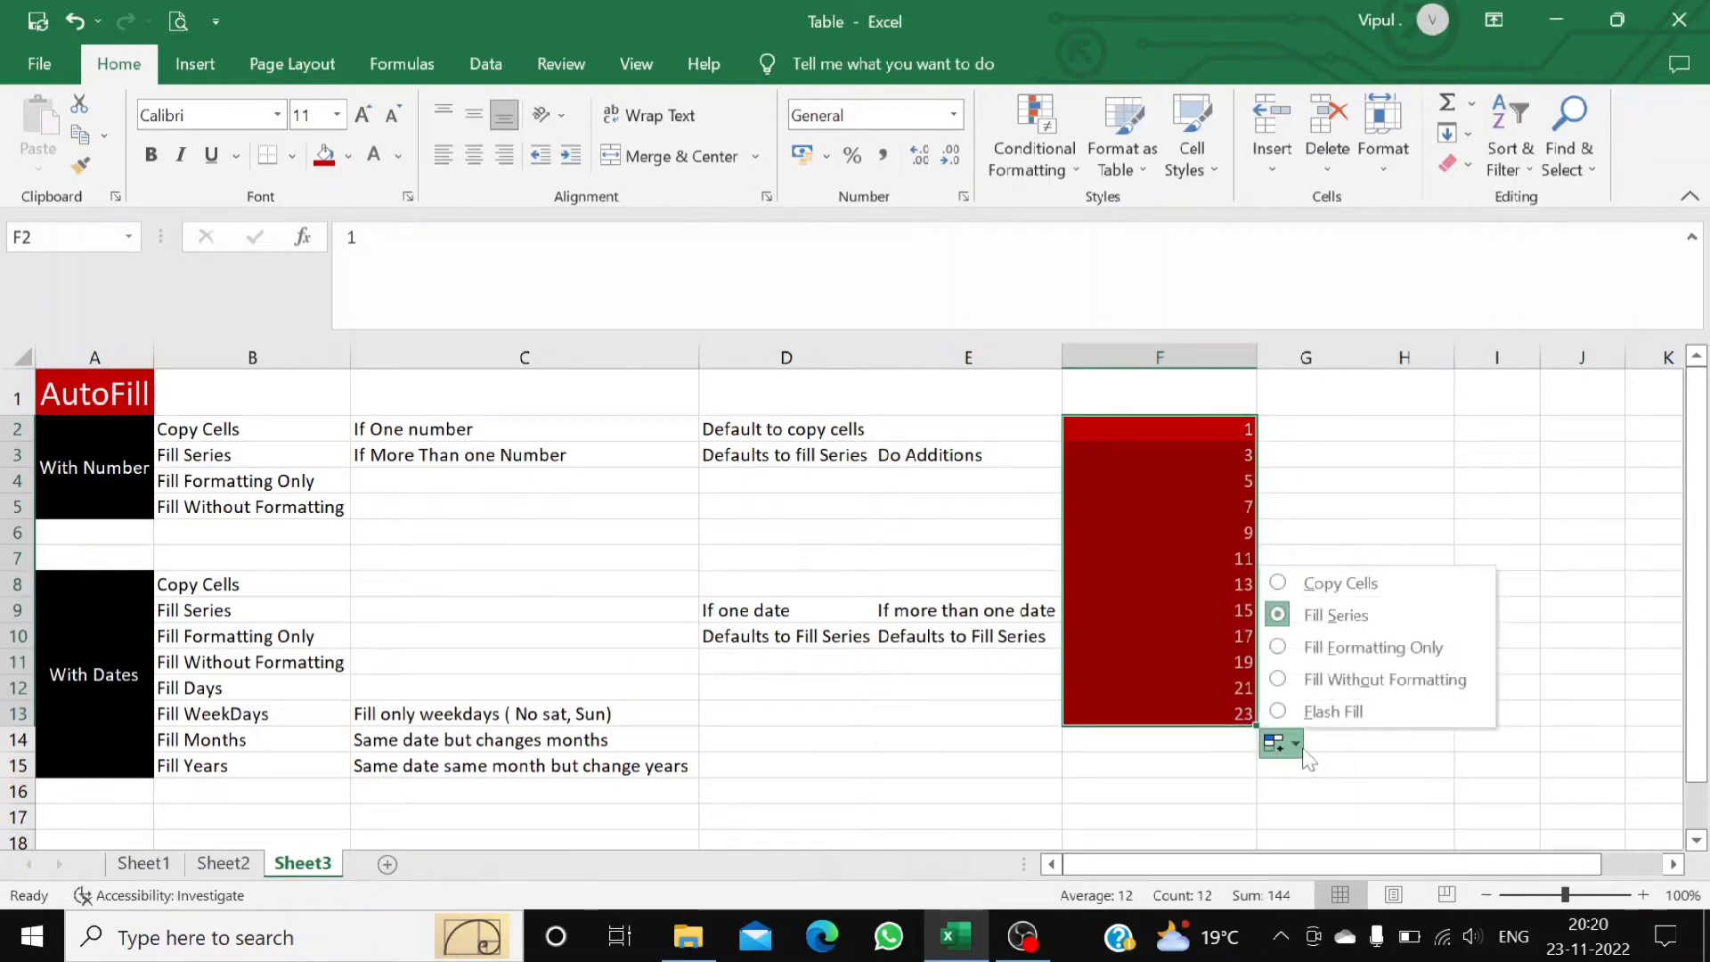
pyautogui.click(1318, 664)
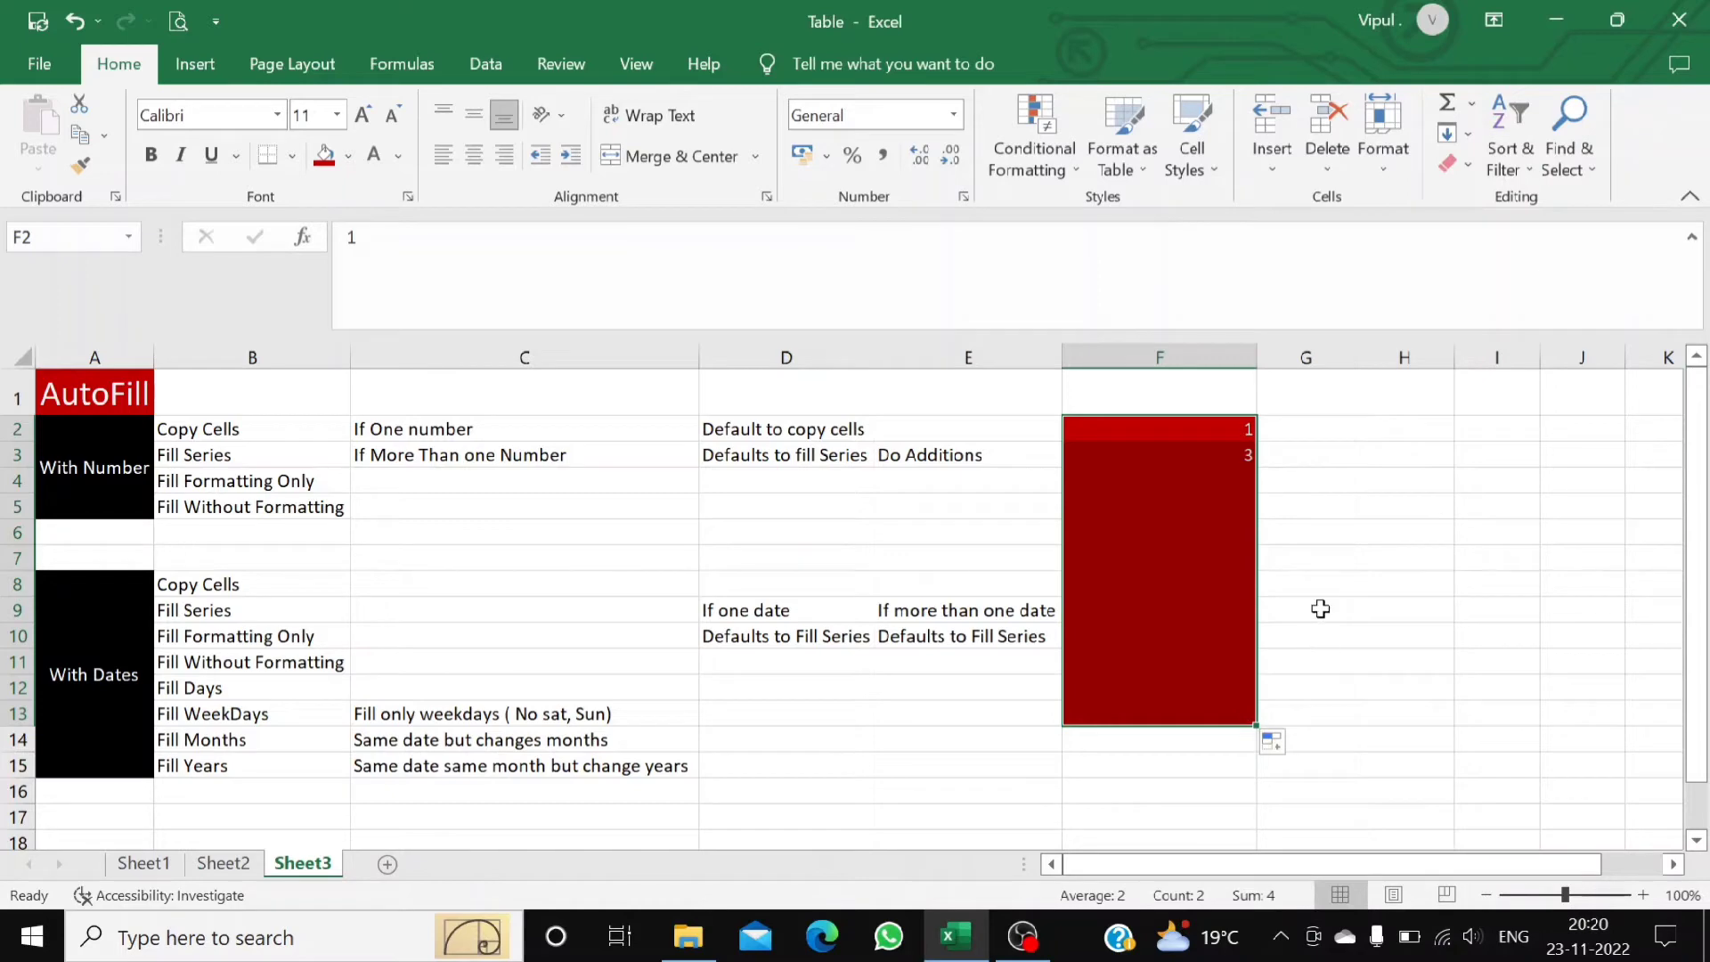
pyautogui.click(1319, 608)
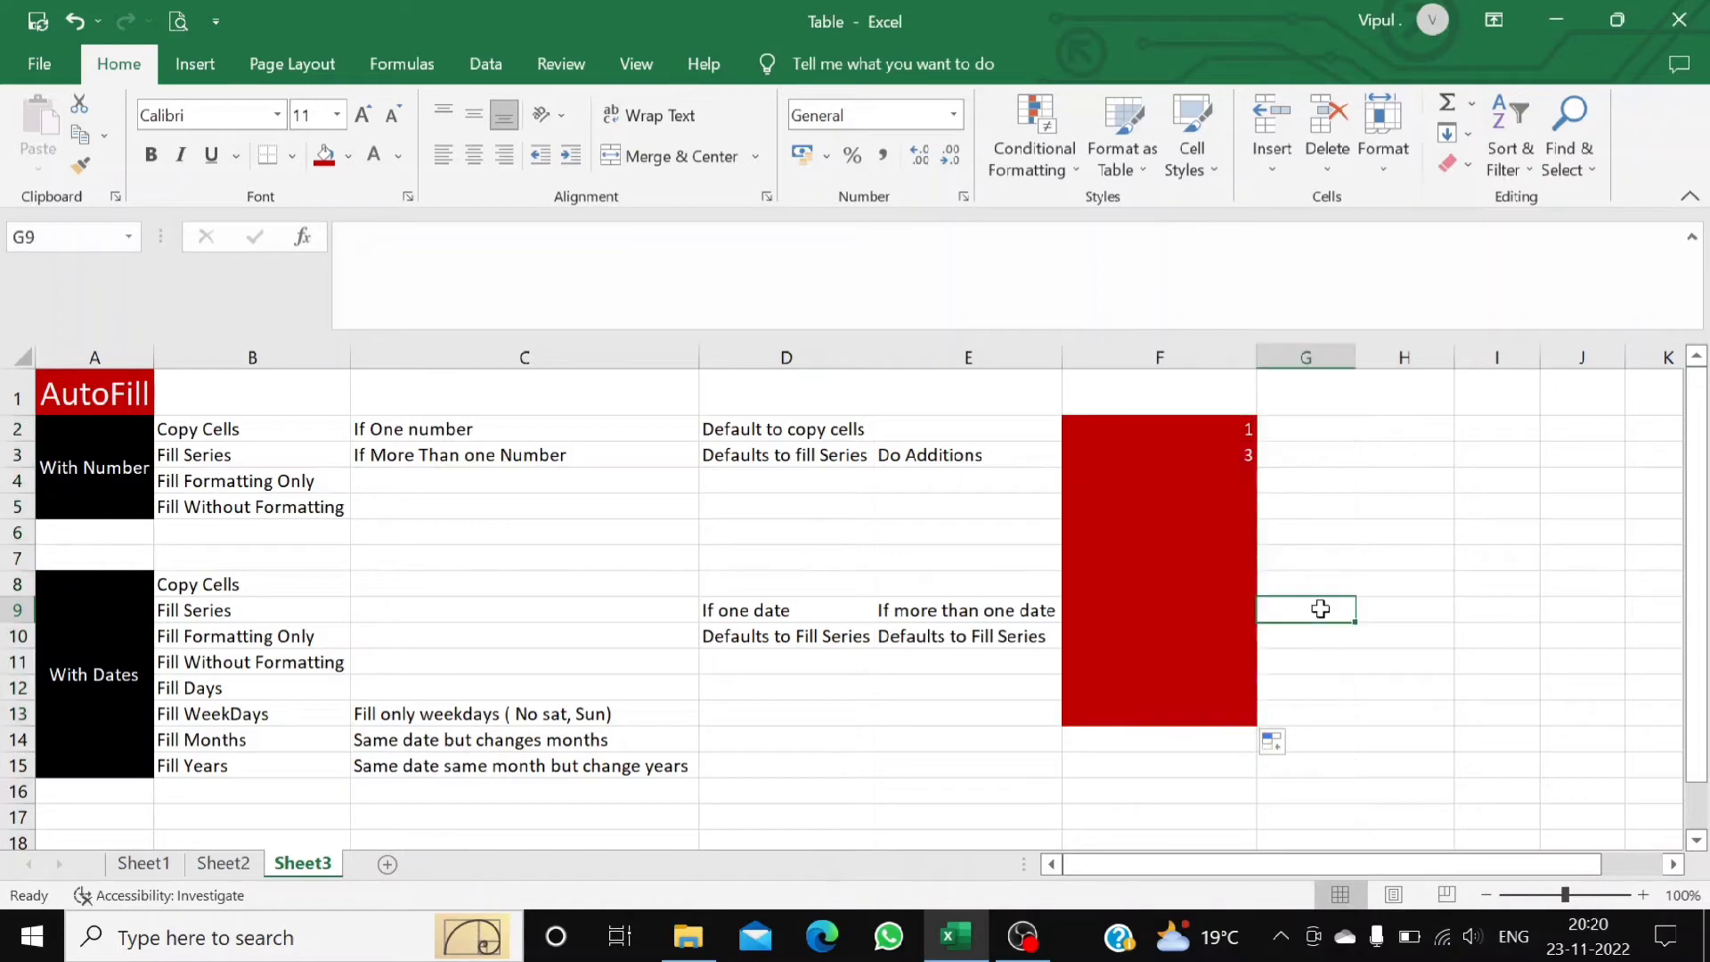
pyautogui.click(1184, 433)
pyautogui.click(1183, 452)
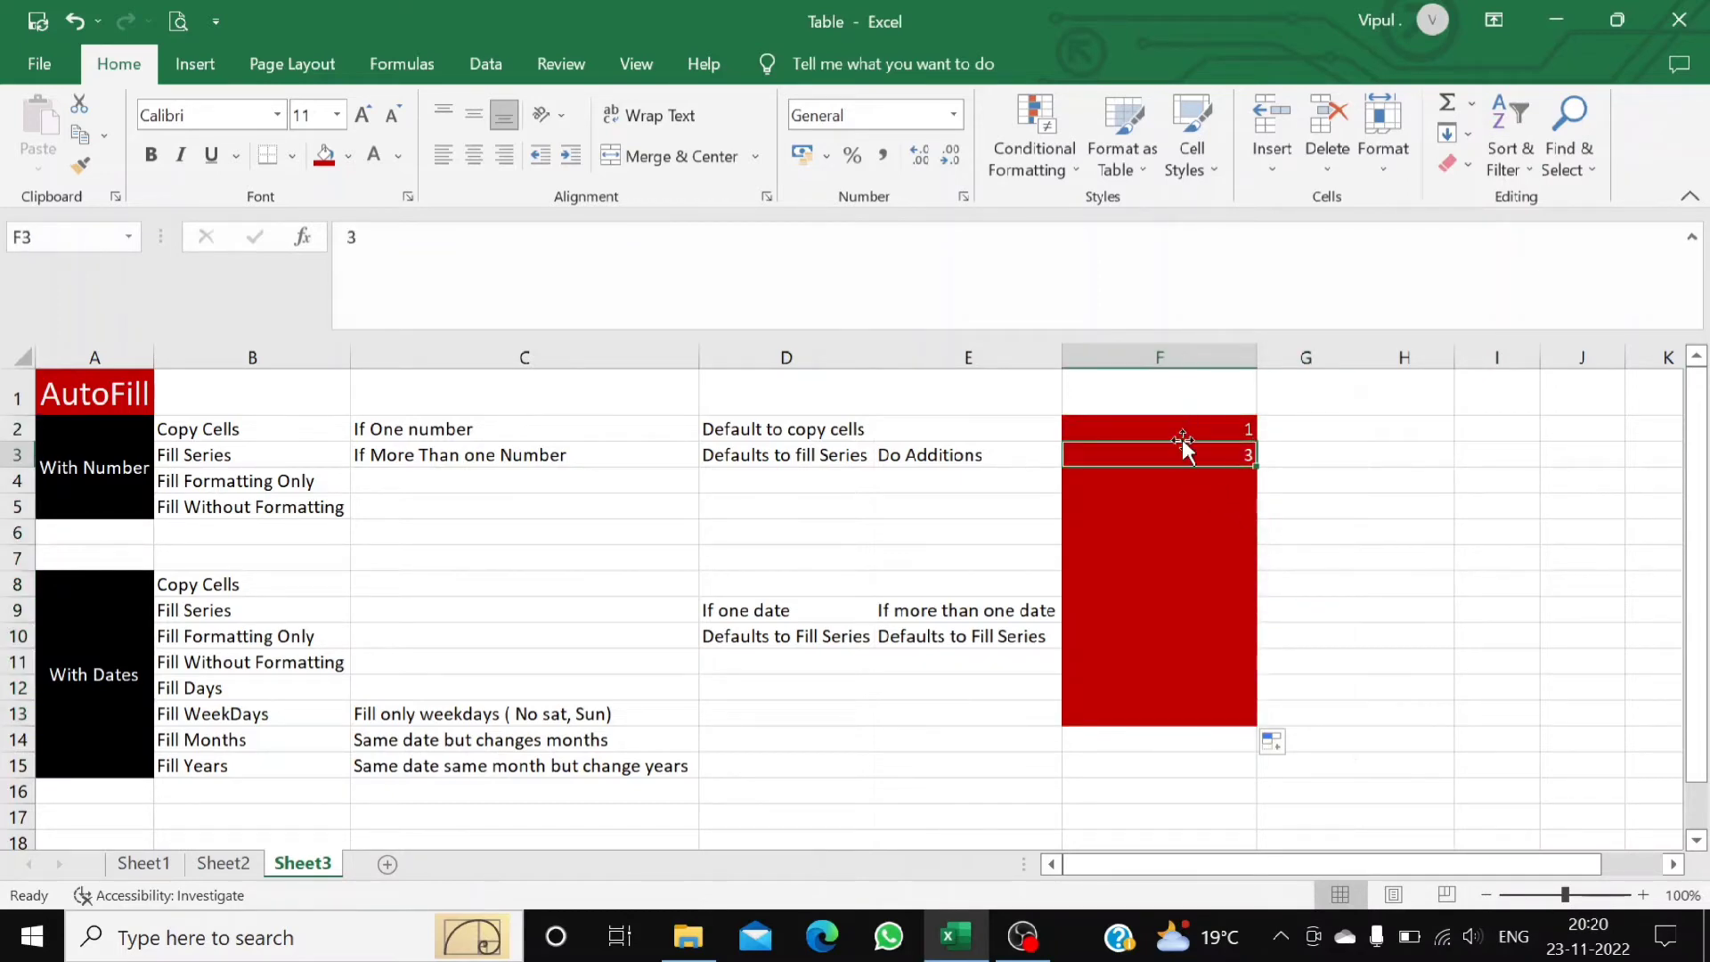
pyautogui.click(1182, 429)
pyautogui.moveTo(1183, 485); pyautogui.dragTo(1189, 702)
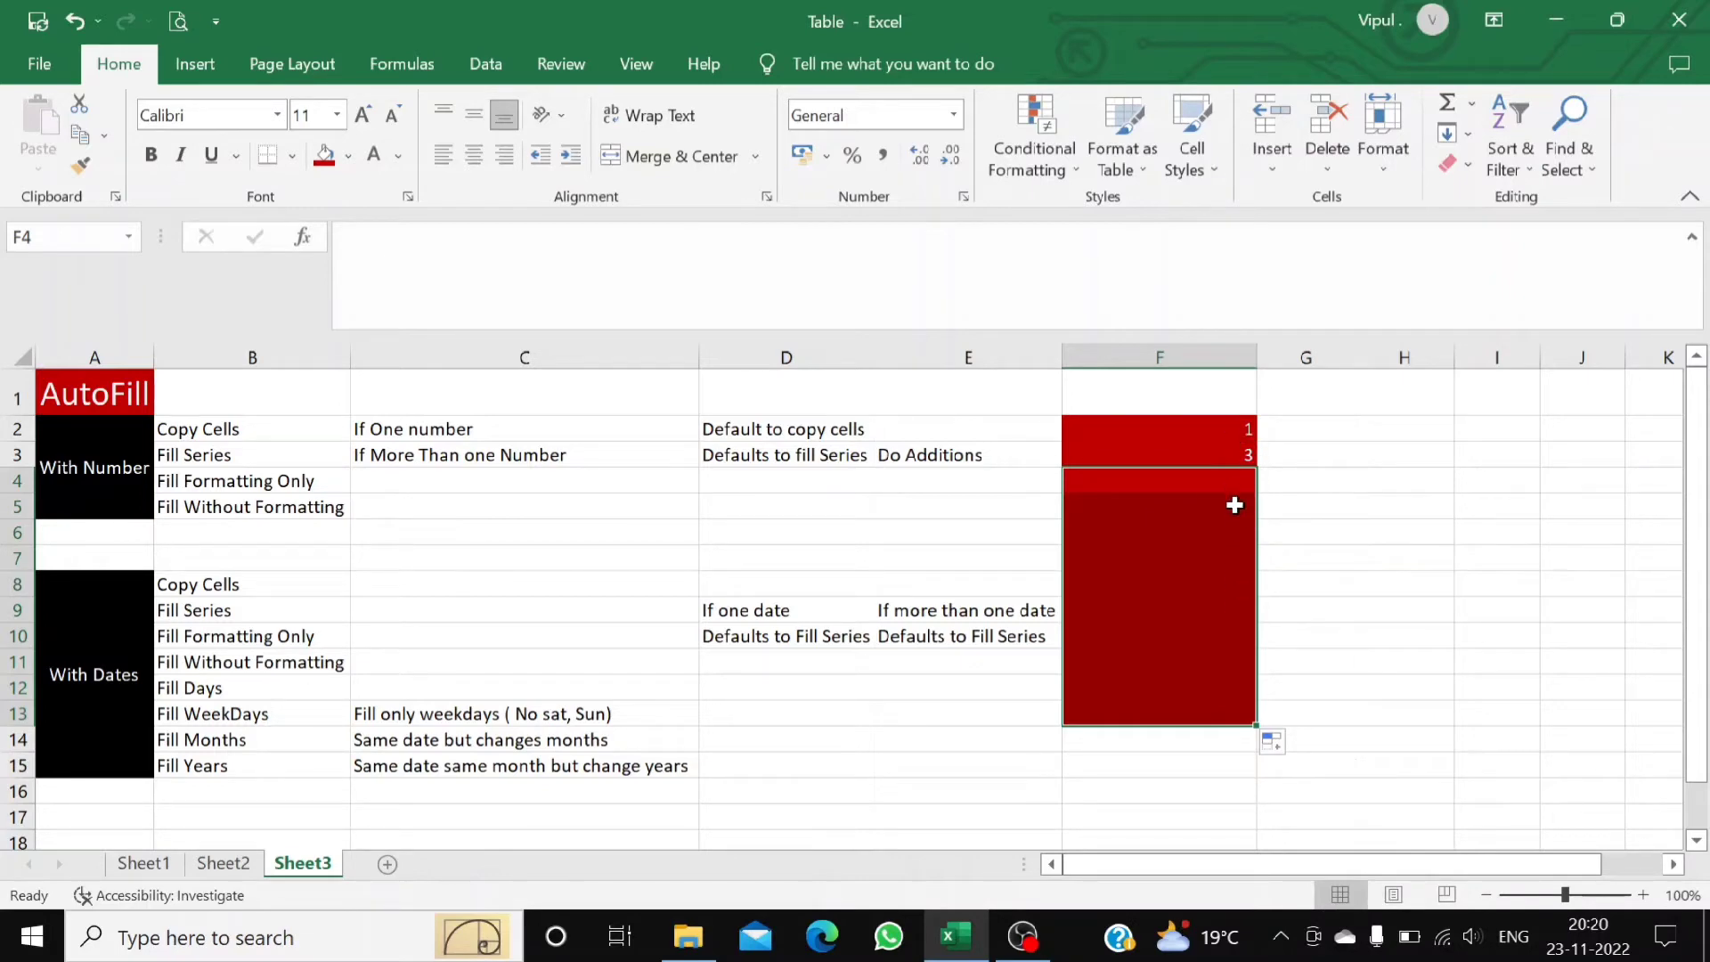
pyautogui.click(1342, 510)
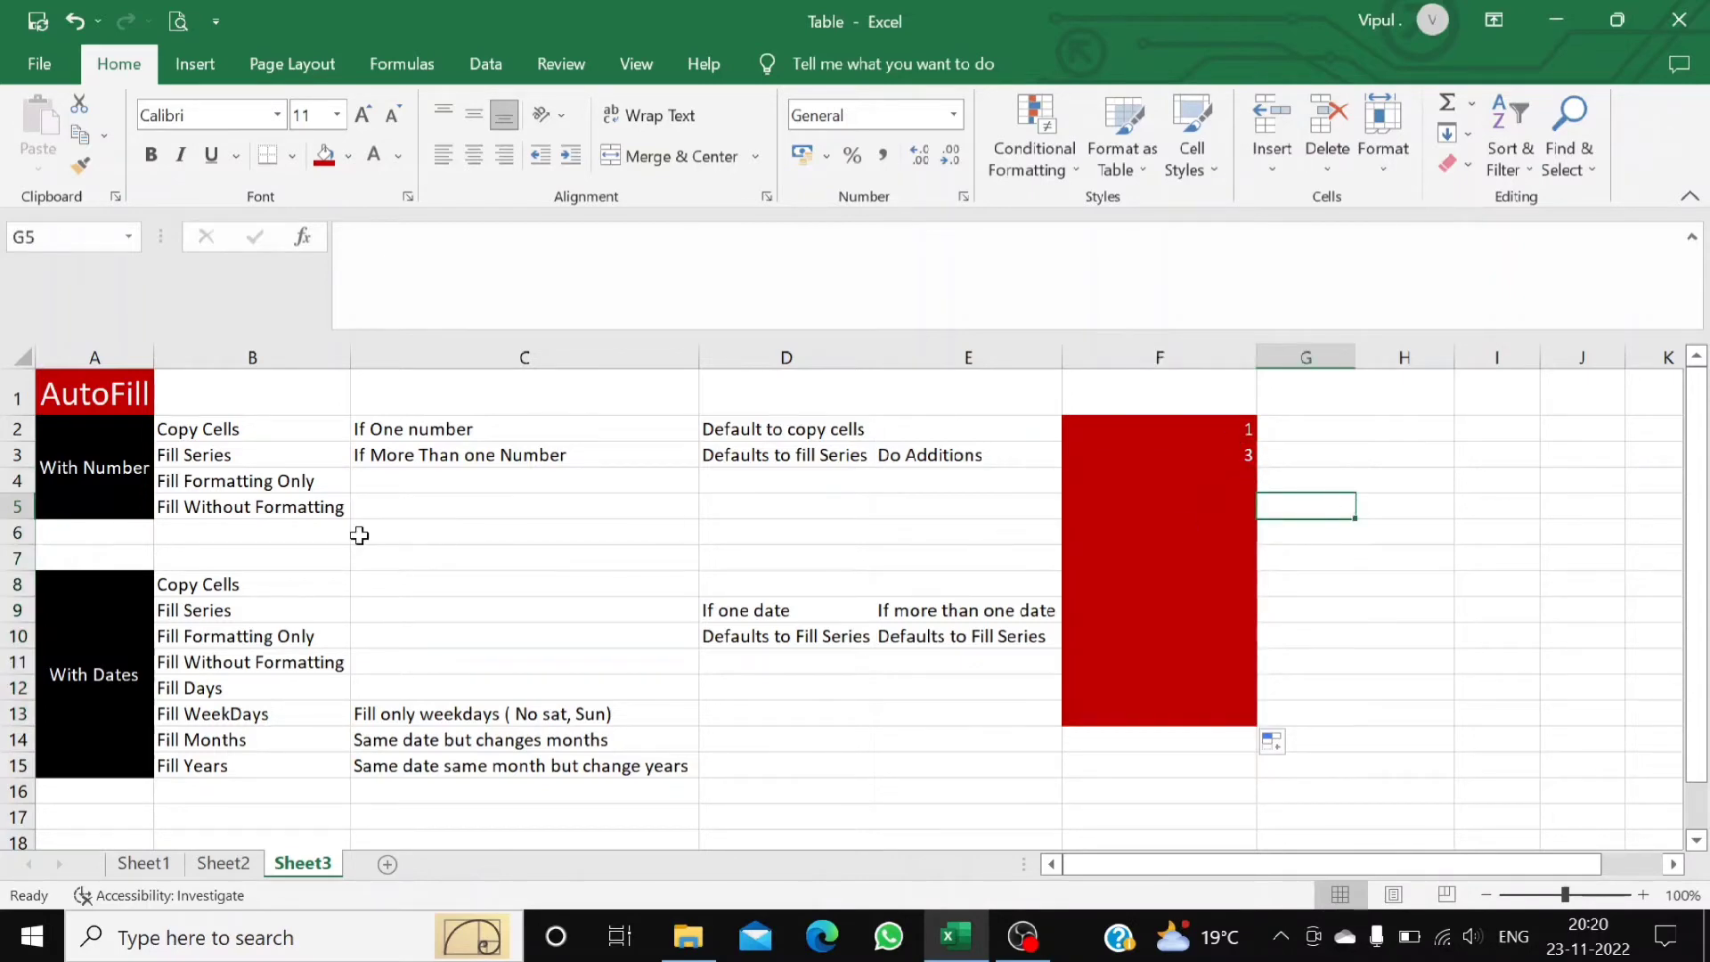
# - Review the fill options listed for numbers in B2:B5 and the extra date options in B12:B15
pyautogui.click(217, 432)
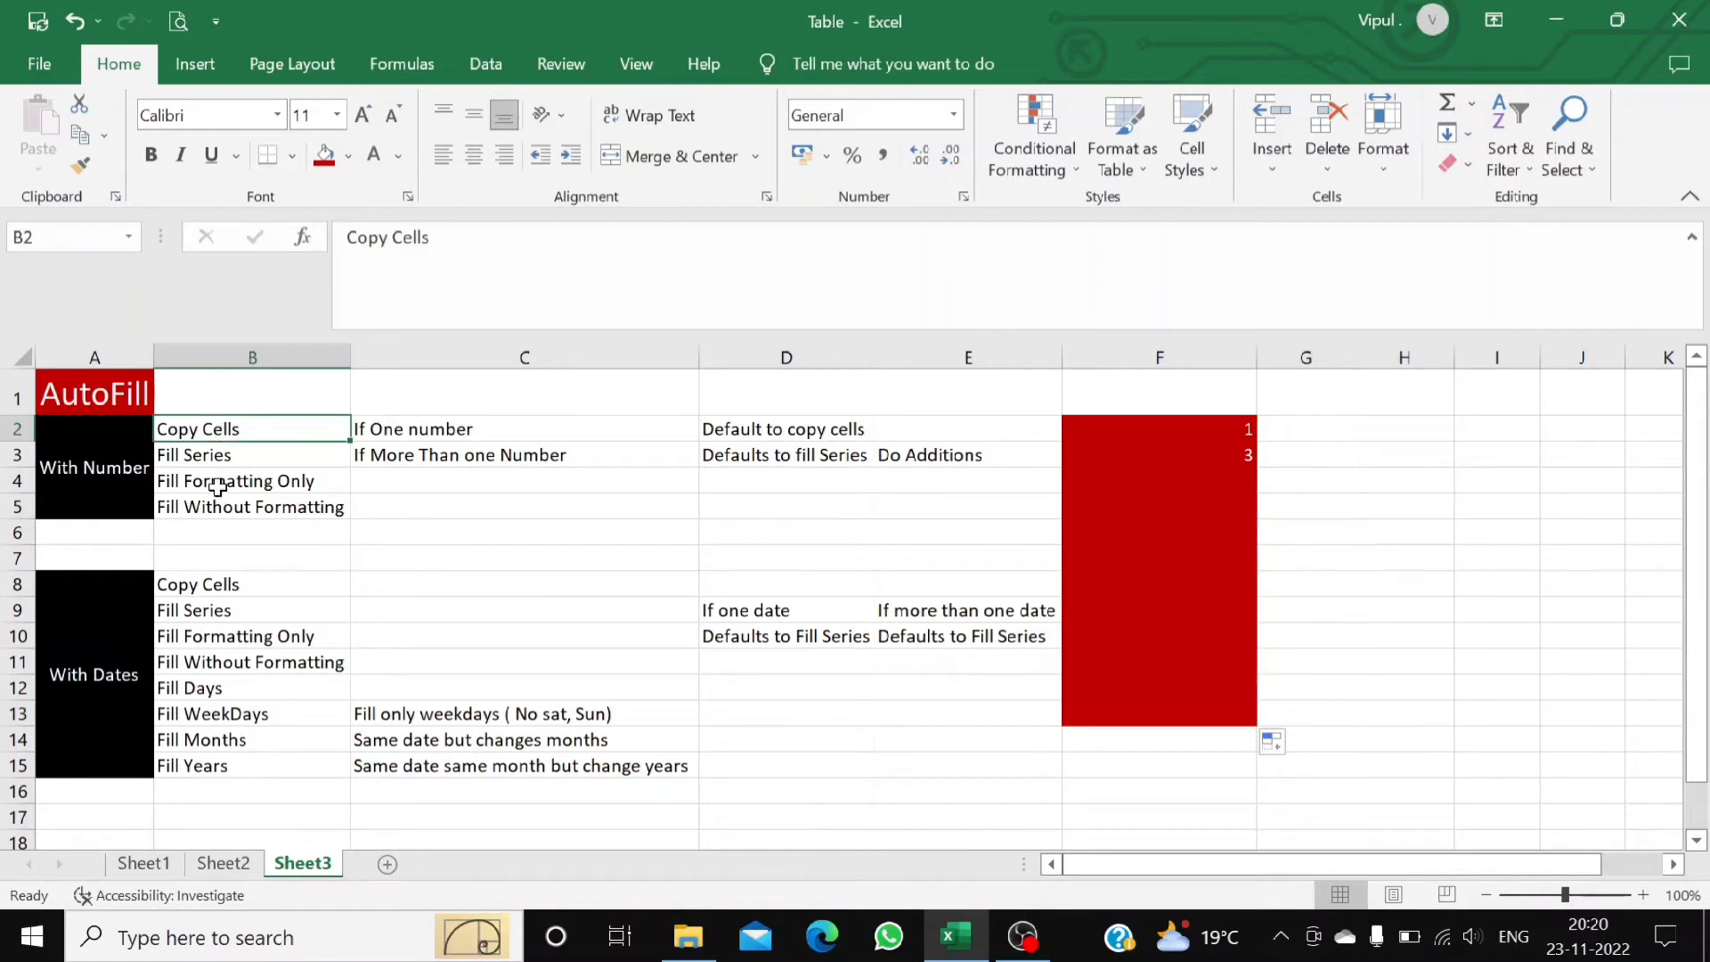
pyautogui.click(217, 453)
pyautogui.click(234, 480)
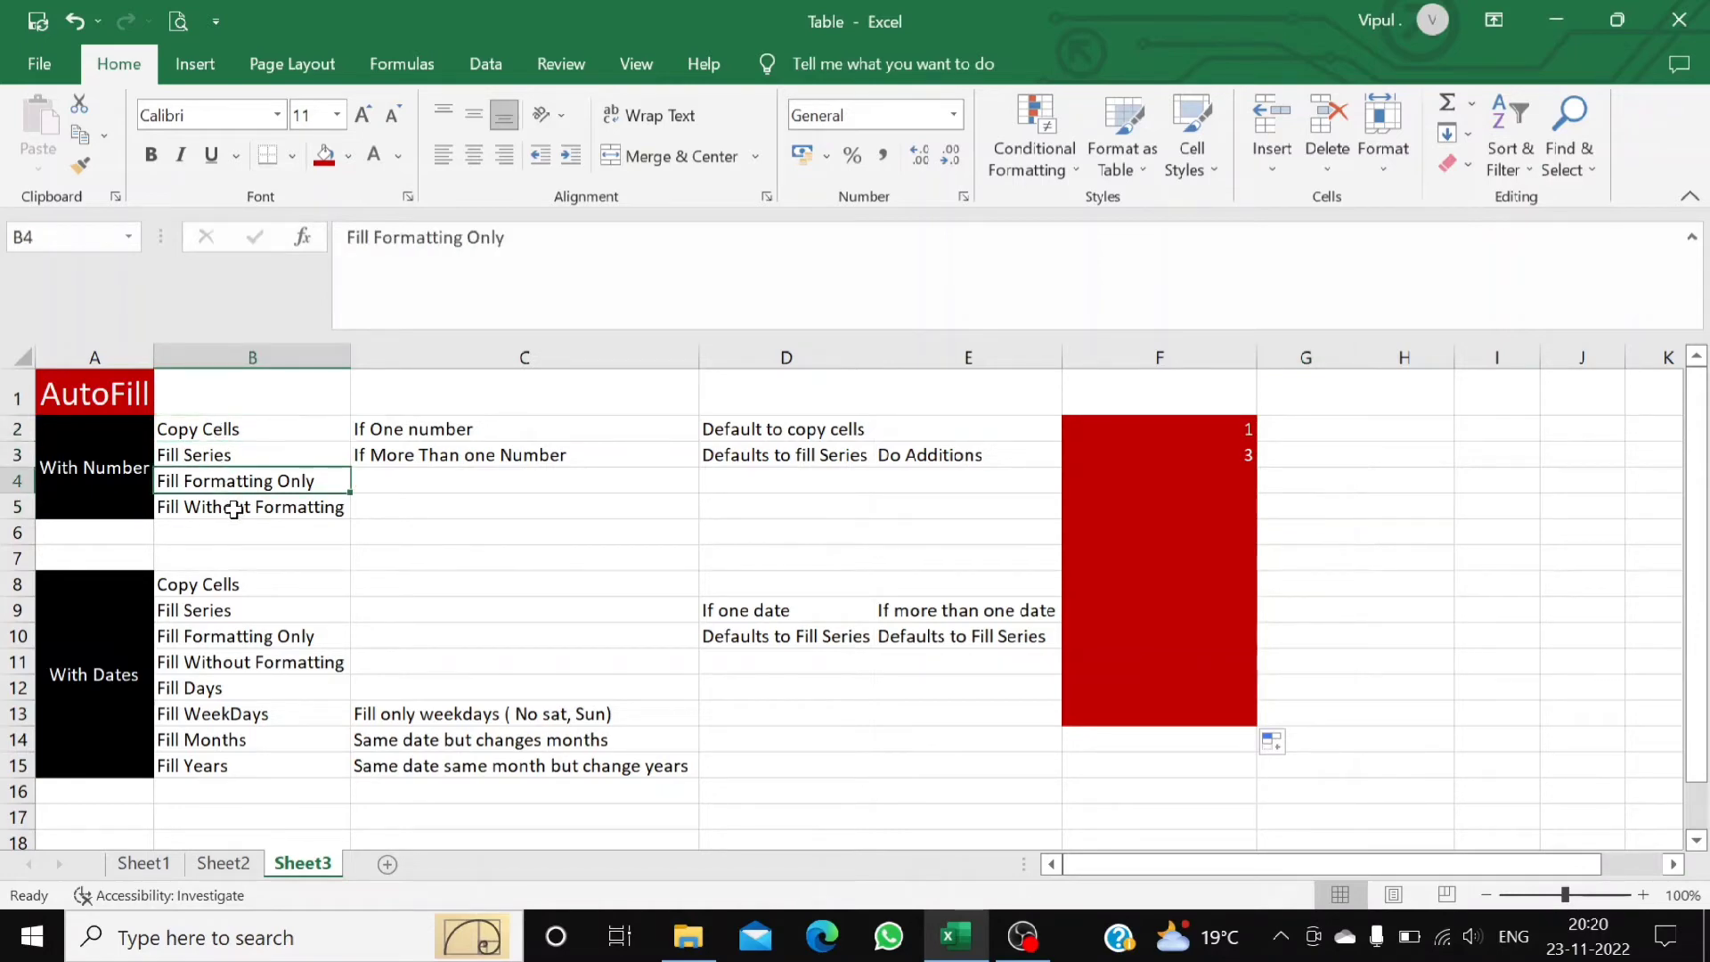
pyautogui.click(235, 508)
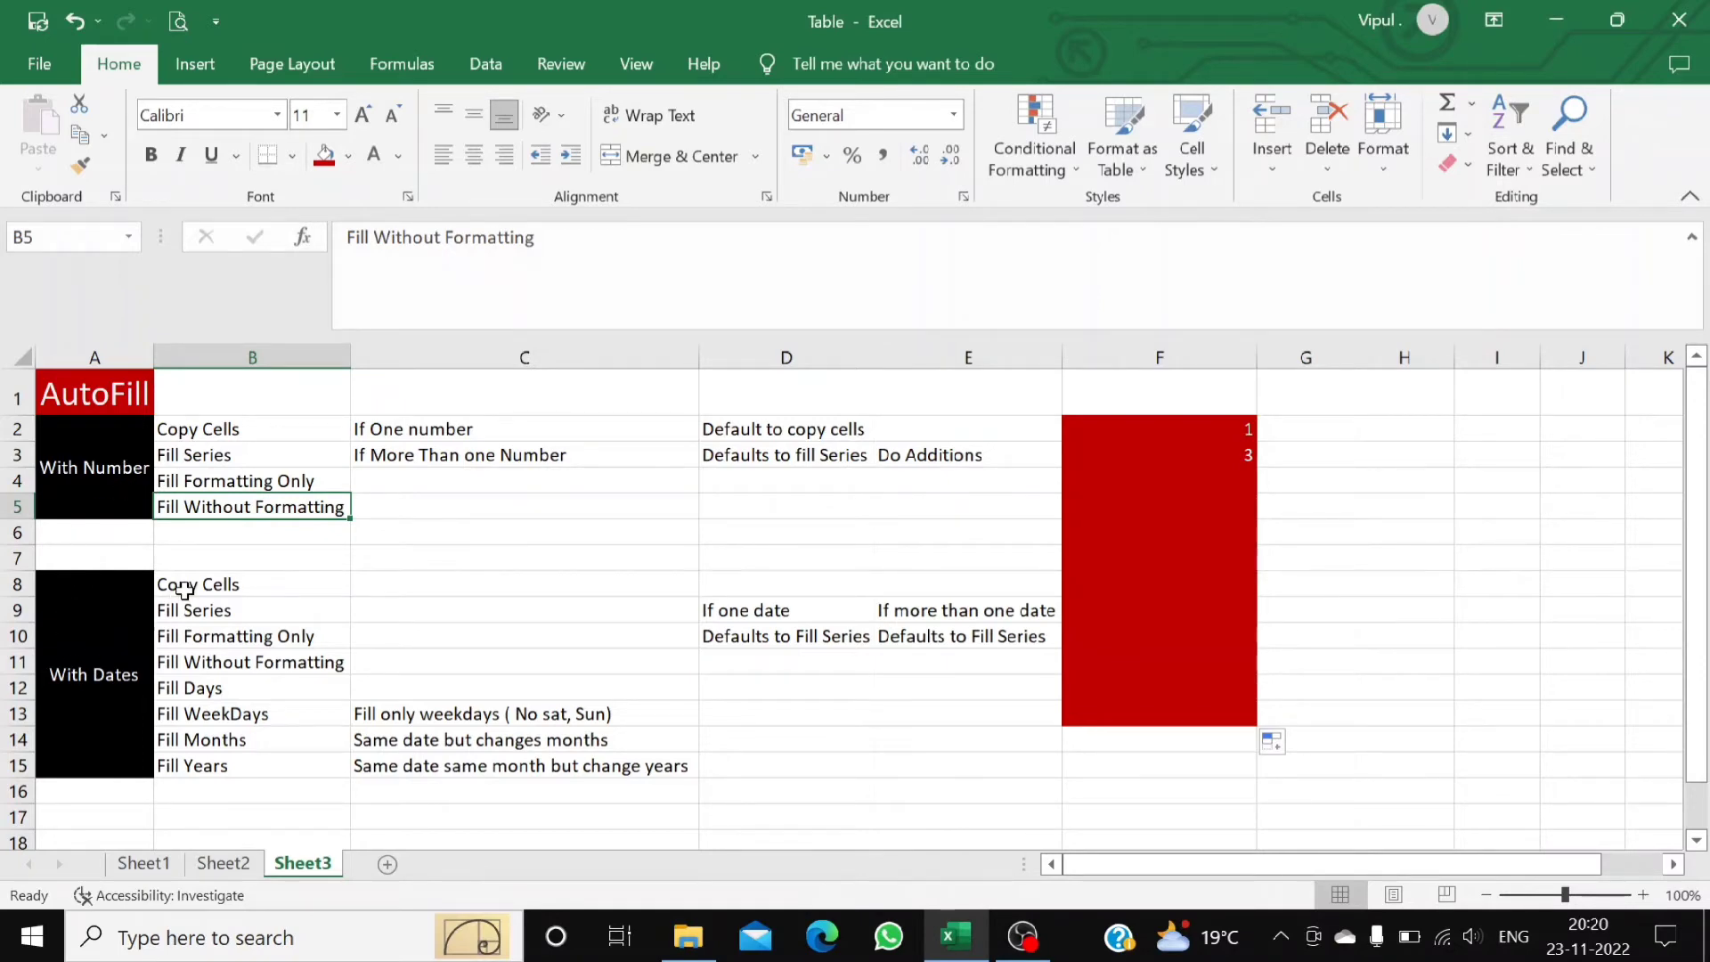
pyautogui.click(183, 690)
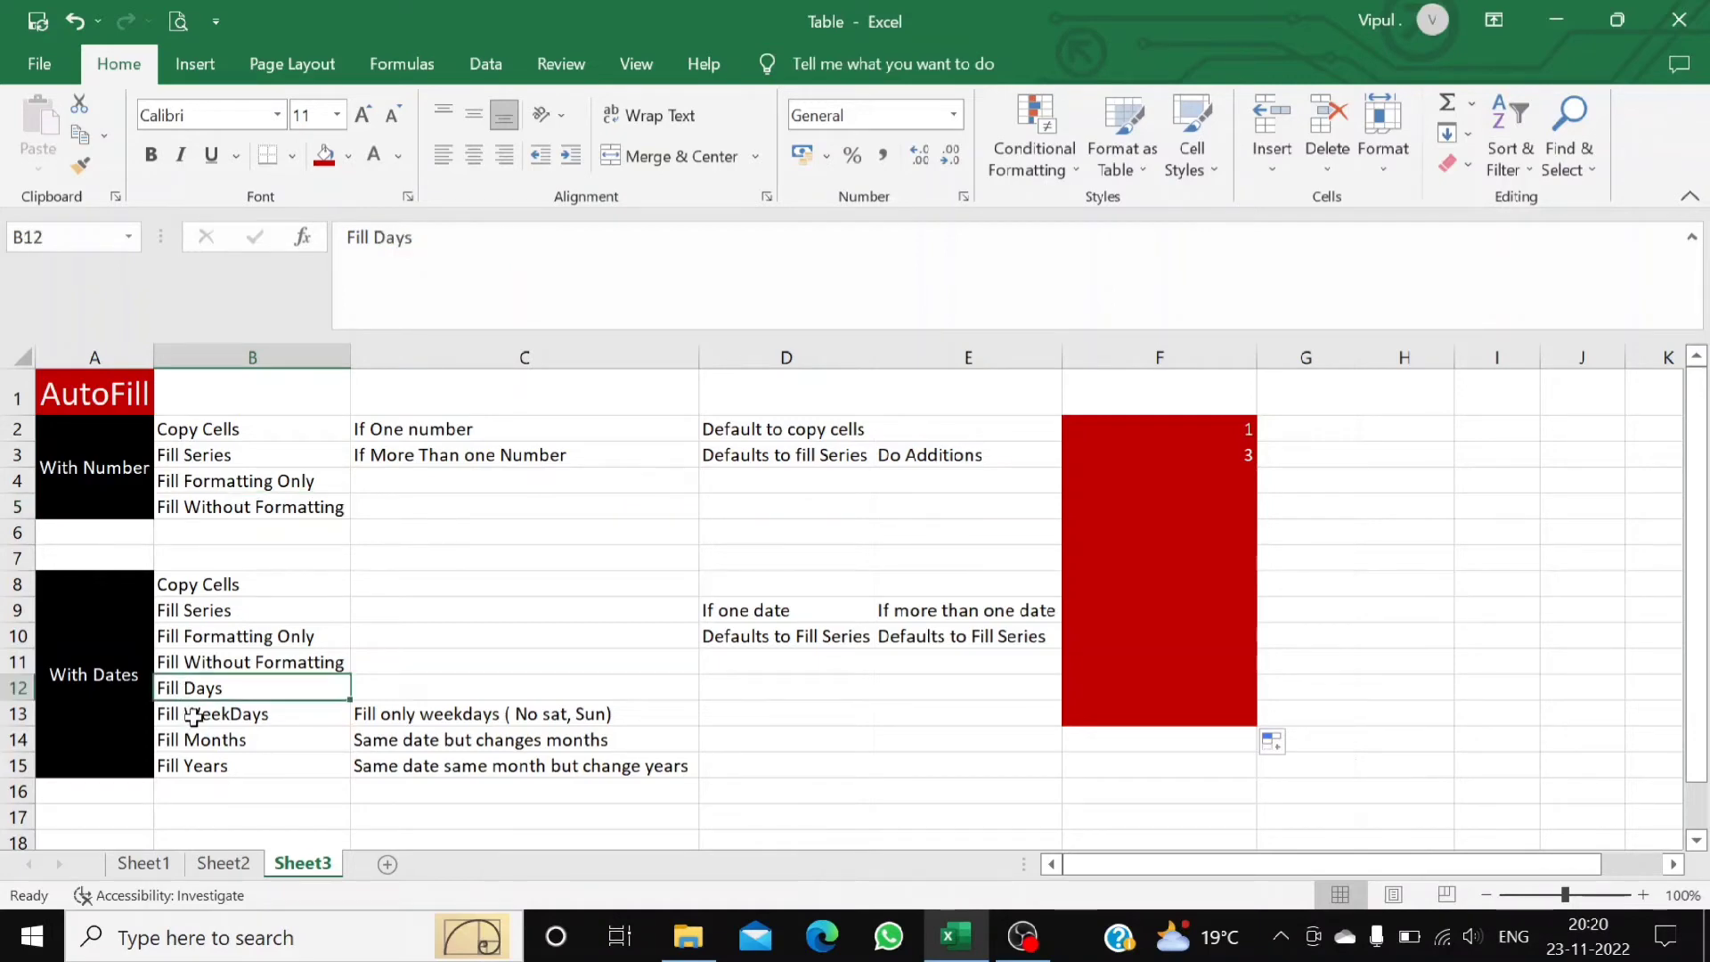
pyautogui.click(194, 717)
pyautogui.click(195, 745)
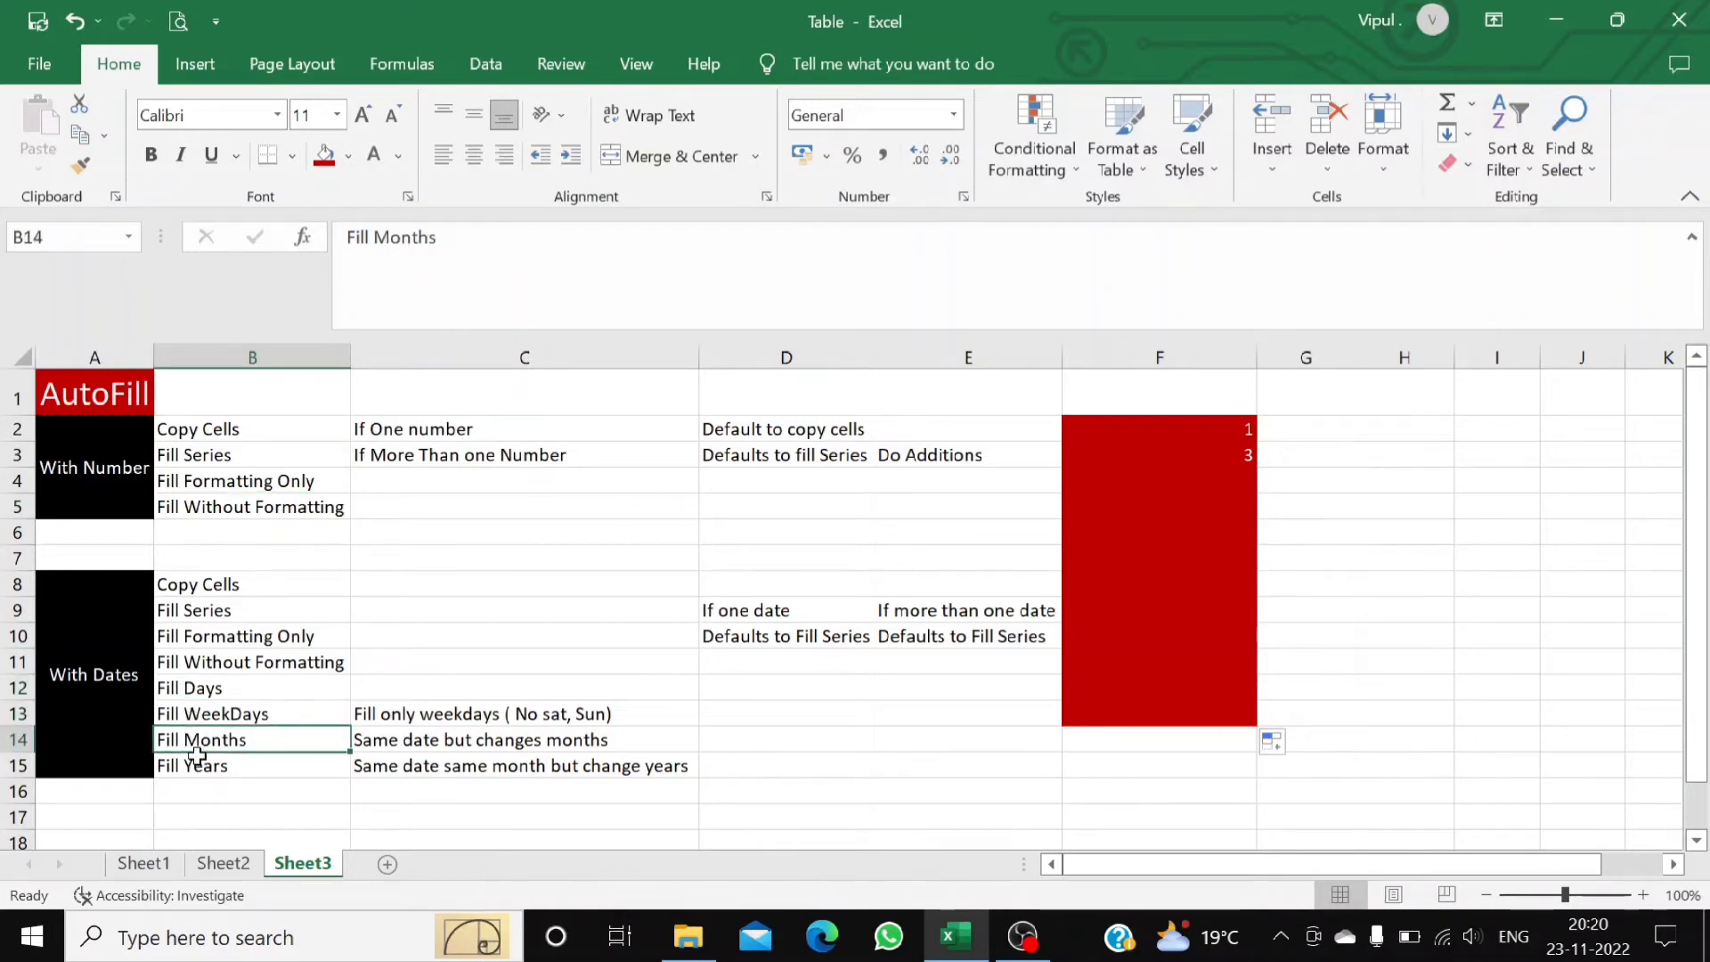
pyautogui.click(201, 771)
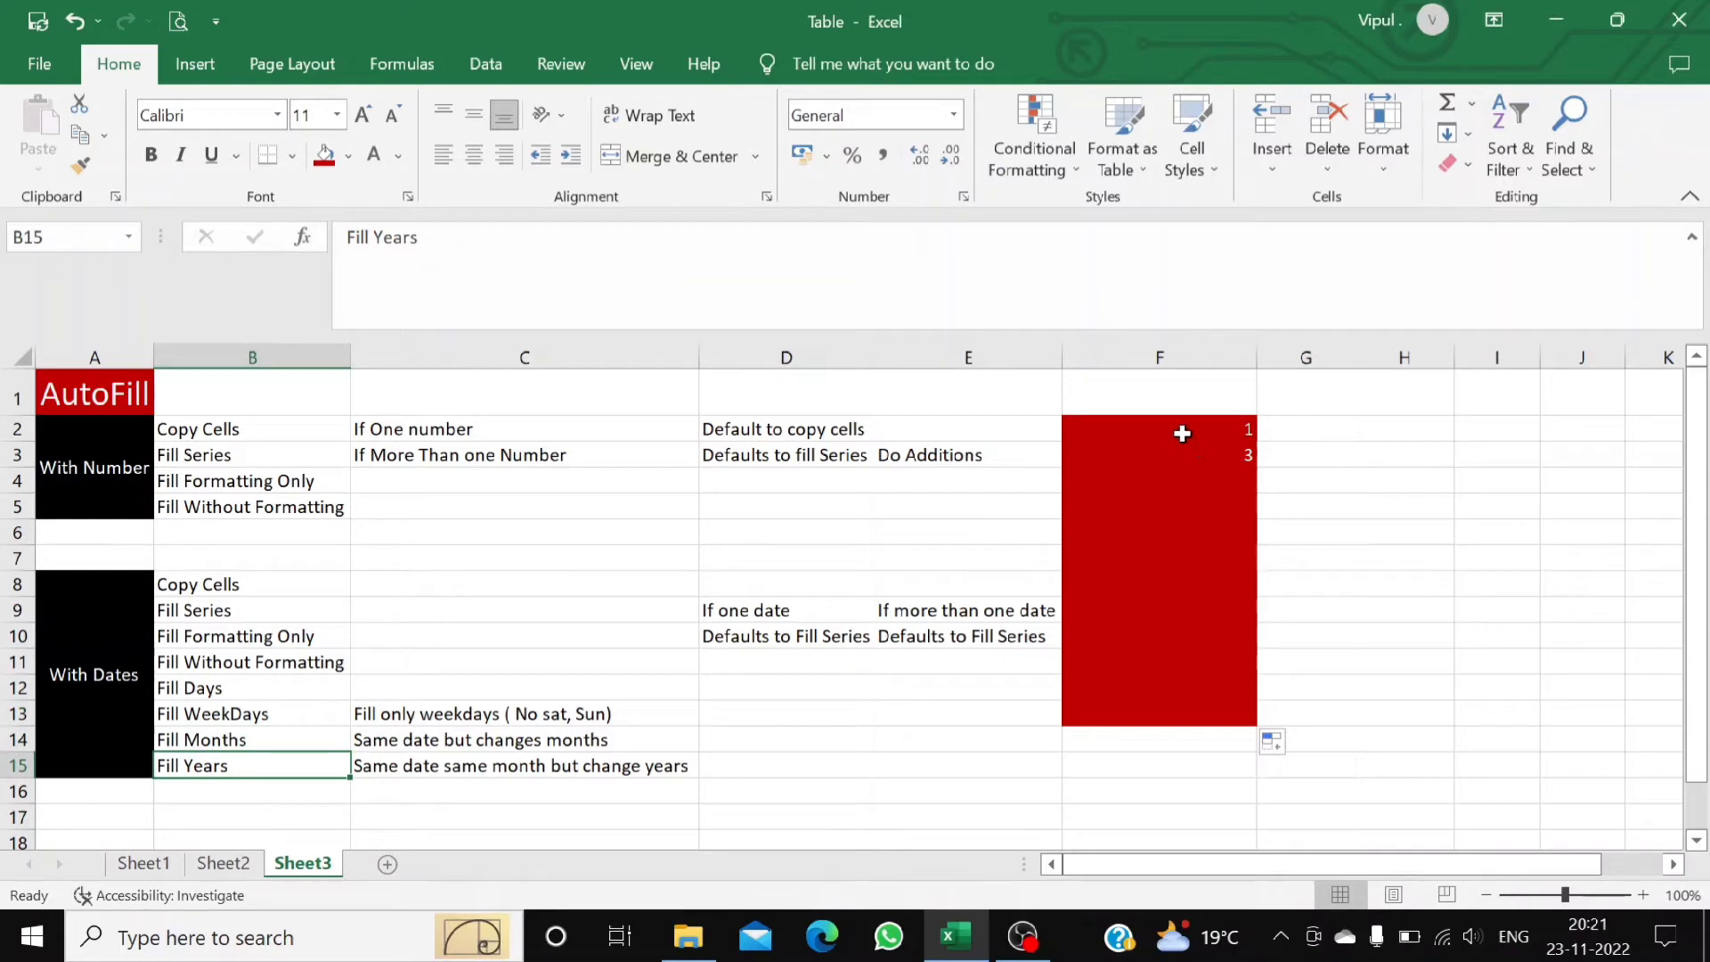
# - Delete the whole column F that holds the red number cells
pyautogui.click(1169, 348)
pyautogui.rightClick(1172, 351)
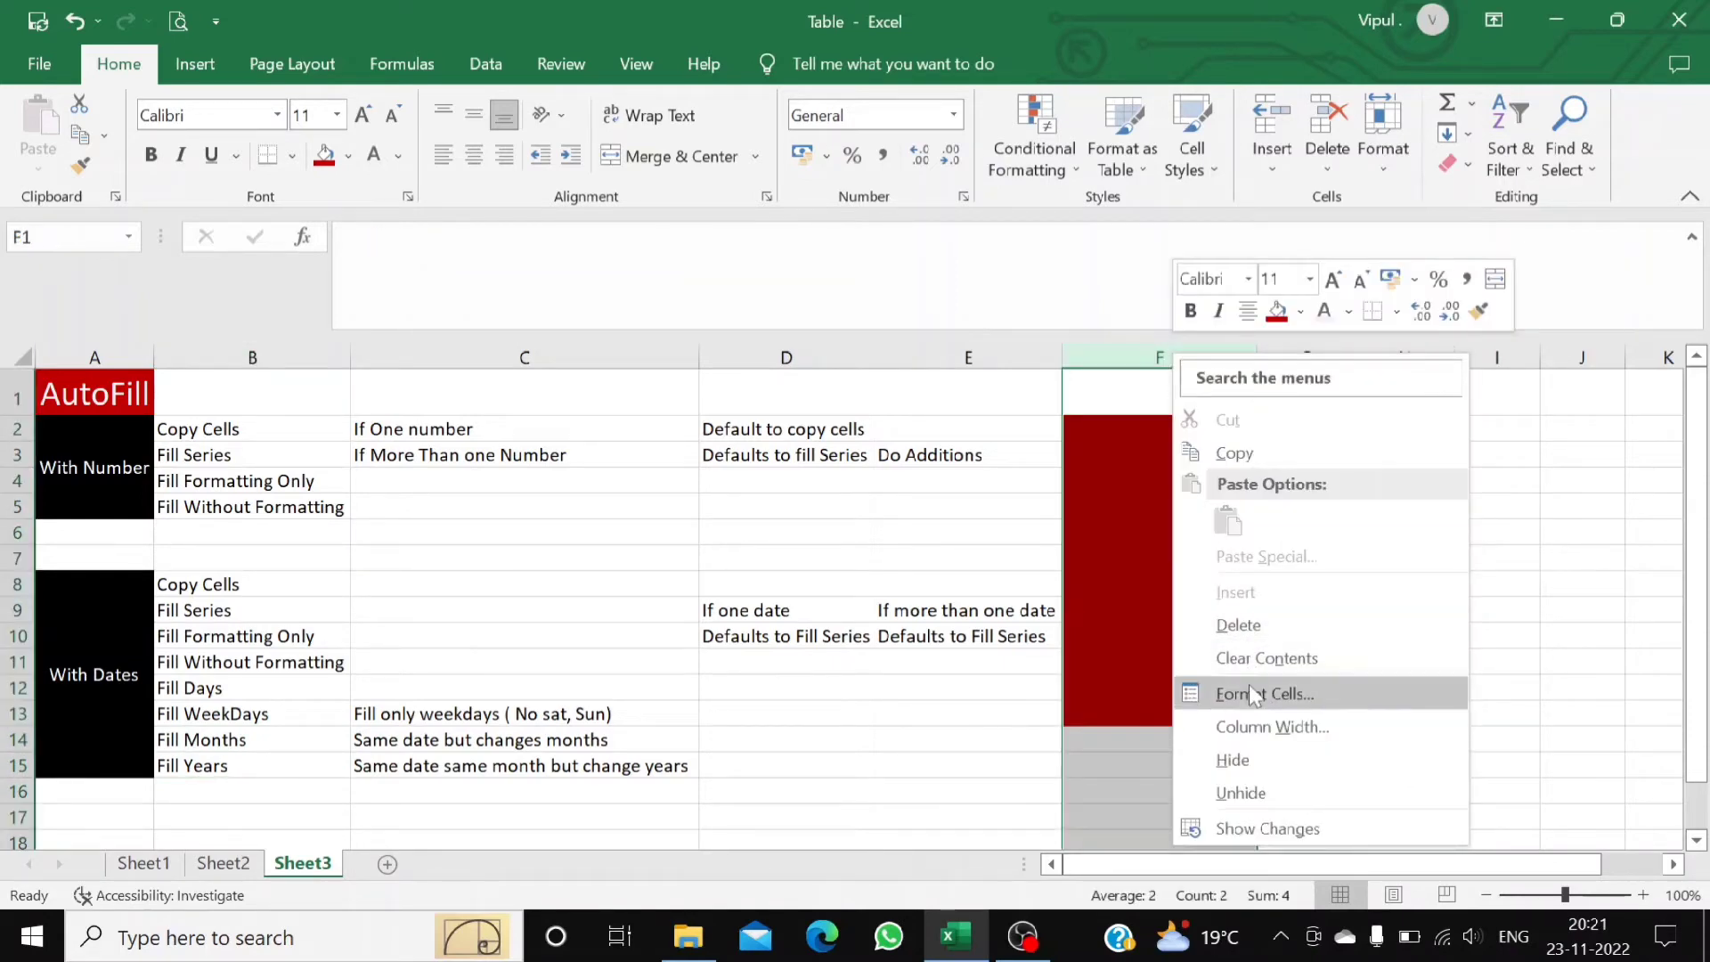
pyautogui.click(1237, 625)
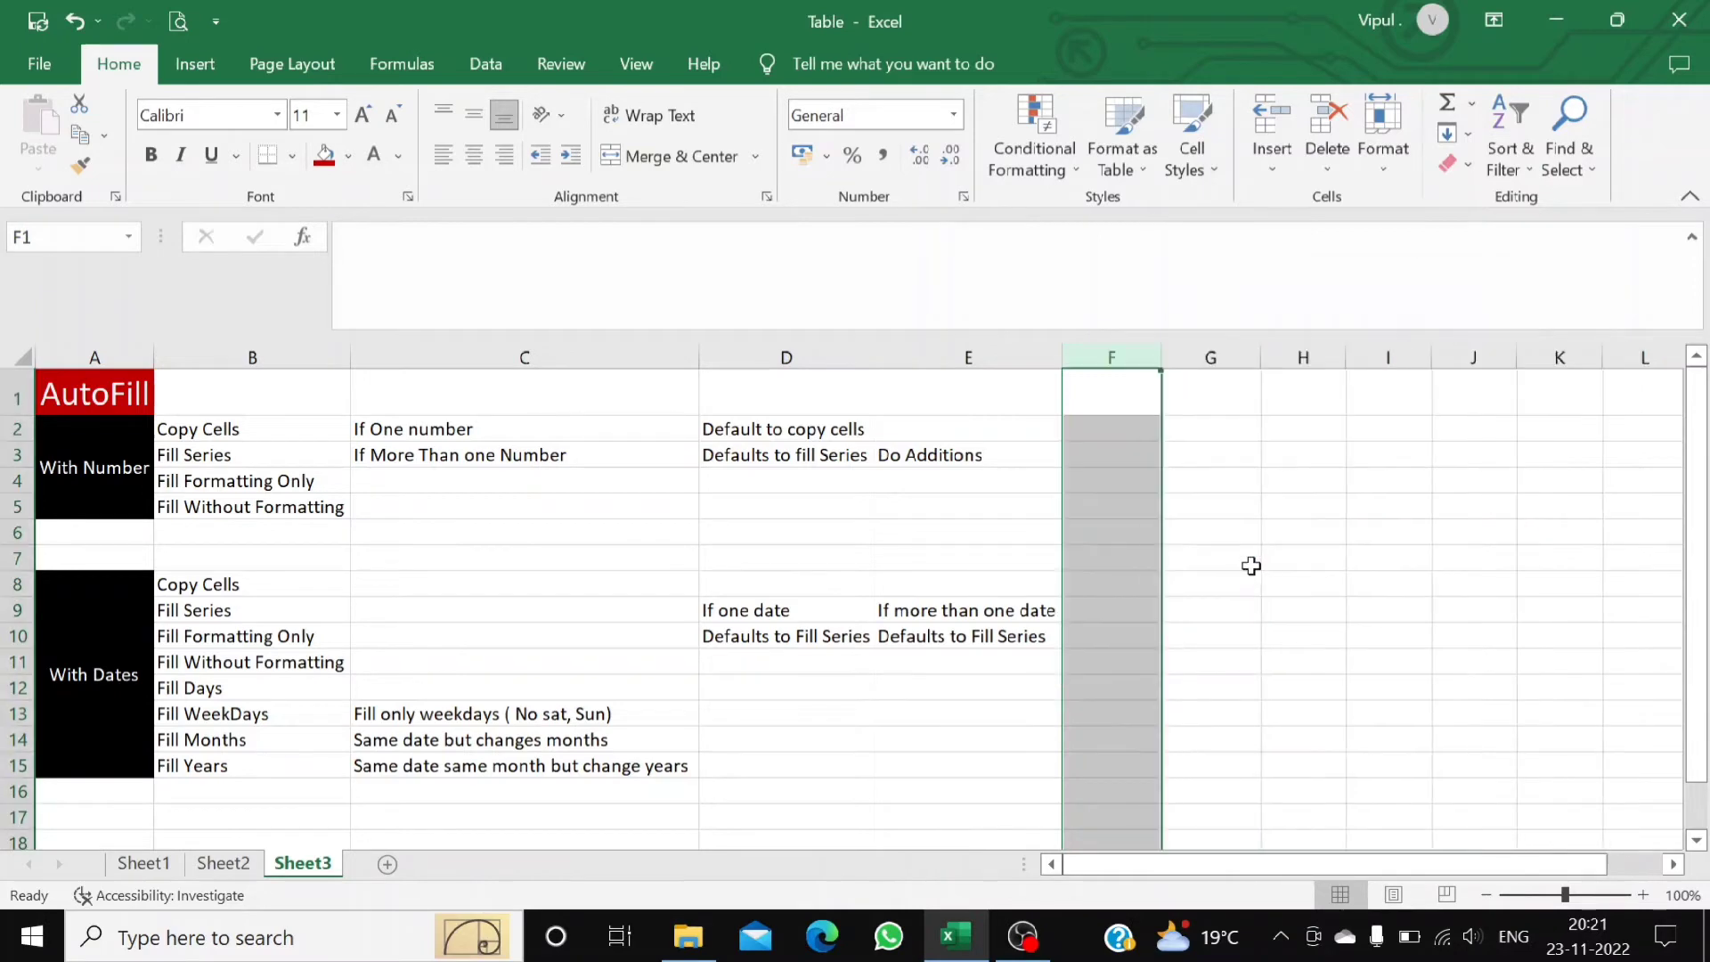
# - Enter the date 01-01-2022 in cell G2
pyautogui.click(1191, 429)
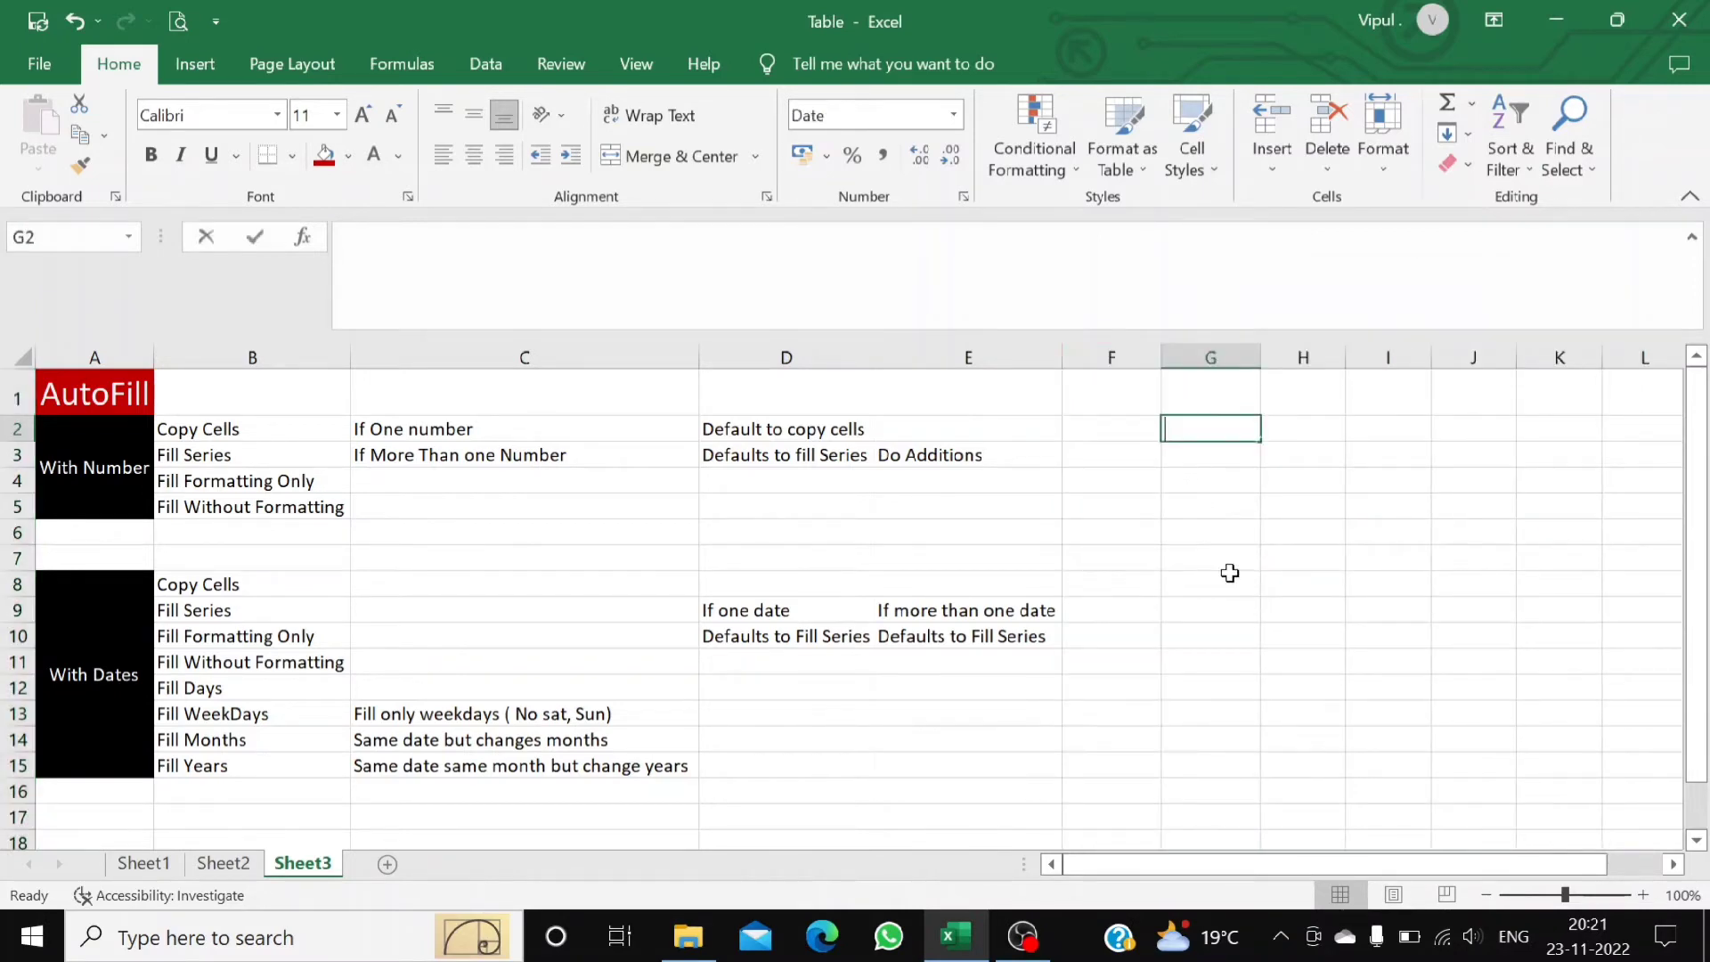
pyautogui.write('1')
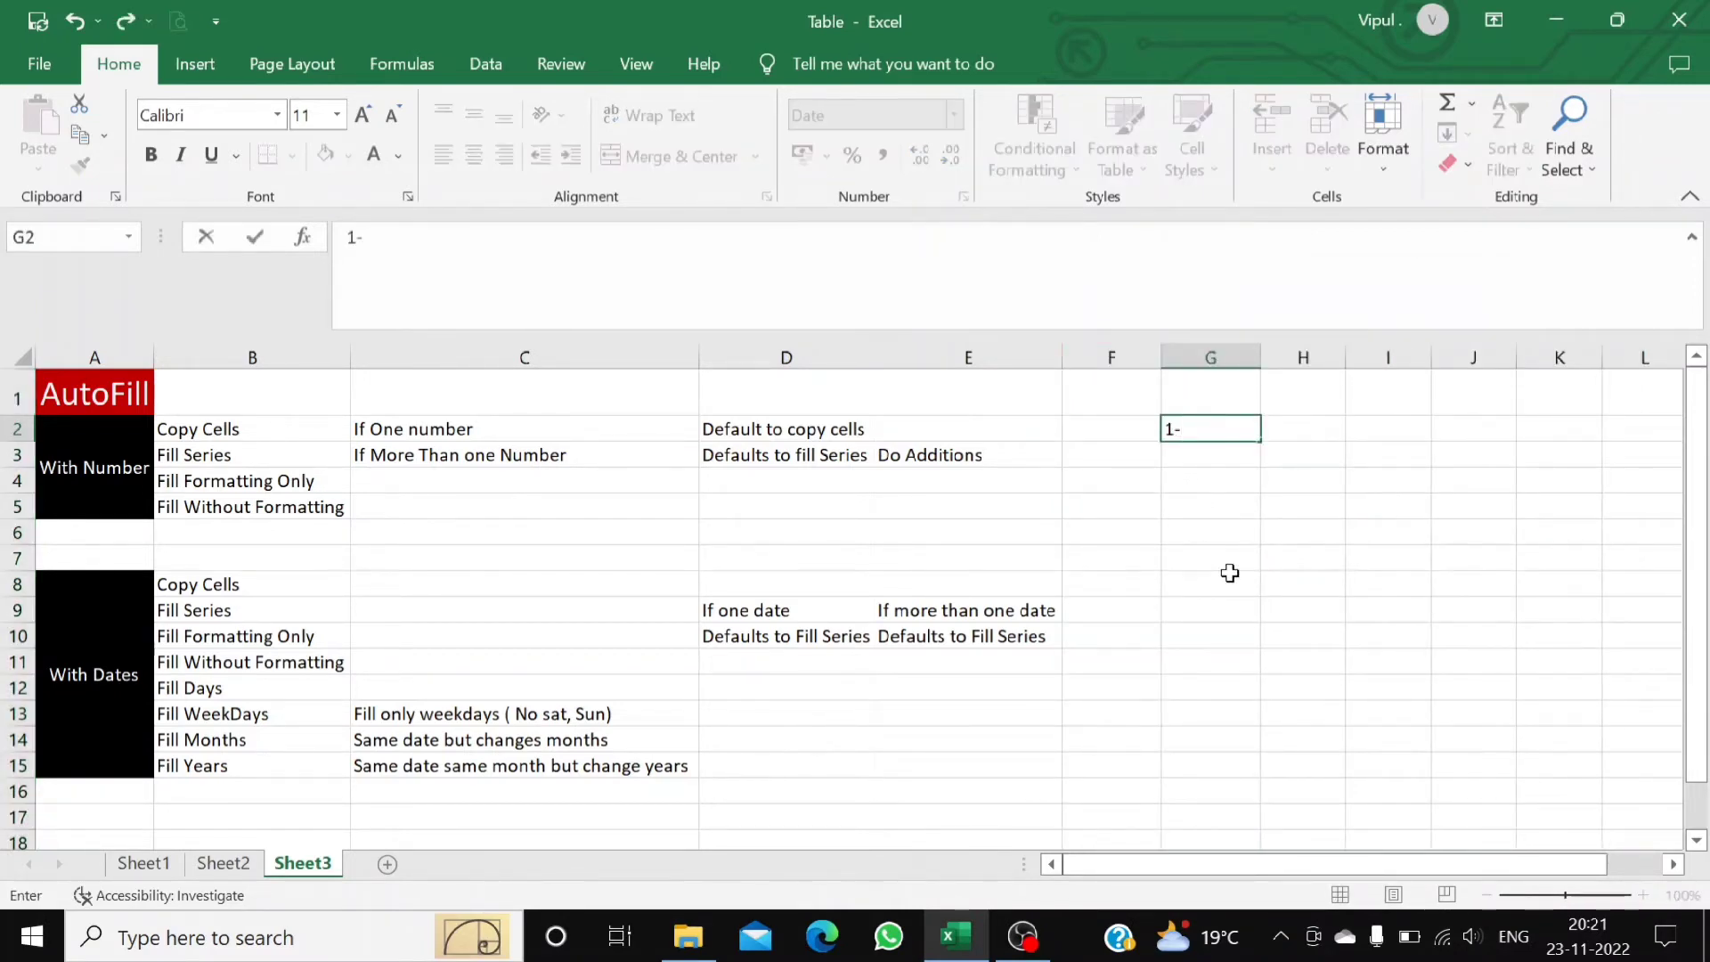
pyautogui.write('-11')
pyautogui.write('2022')
pyautogui.click(1230, 572)
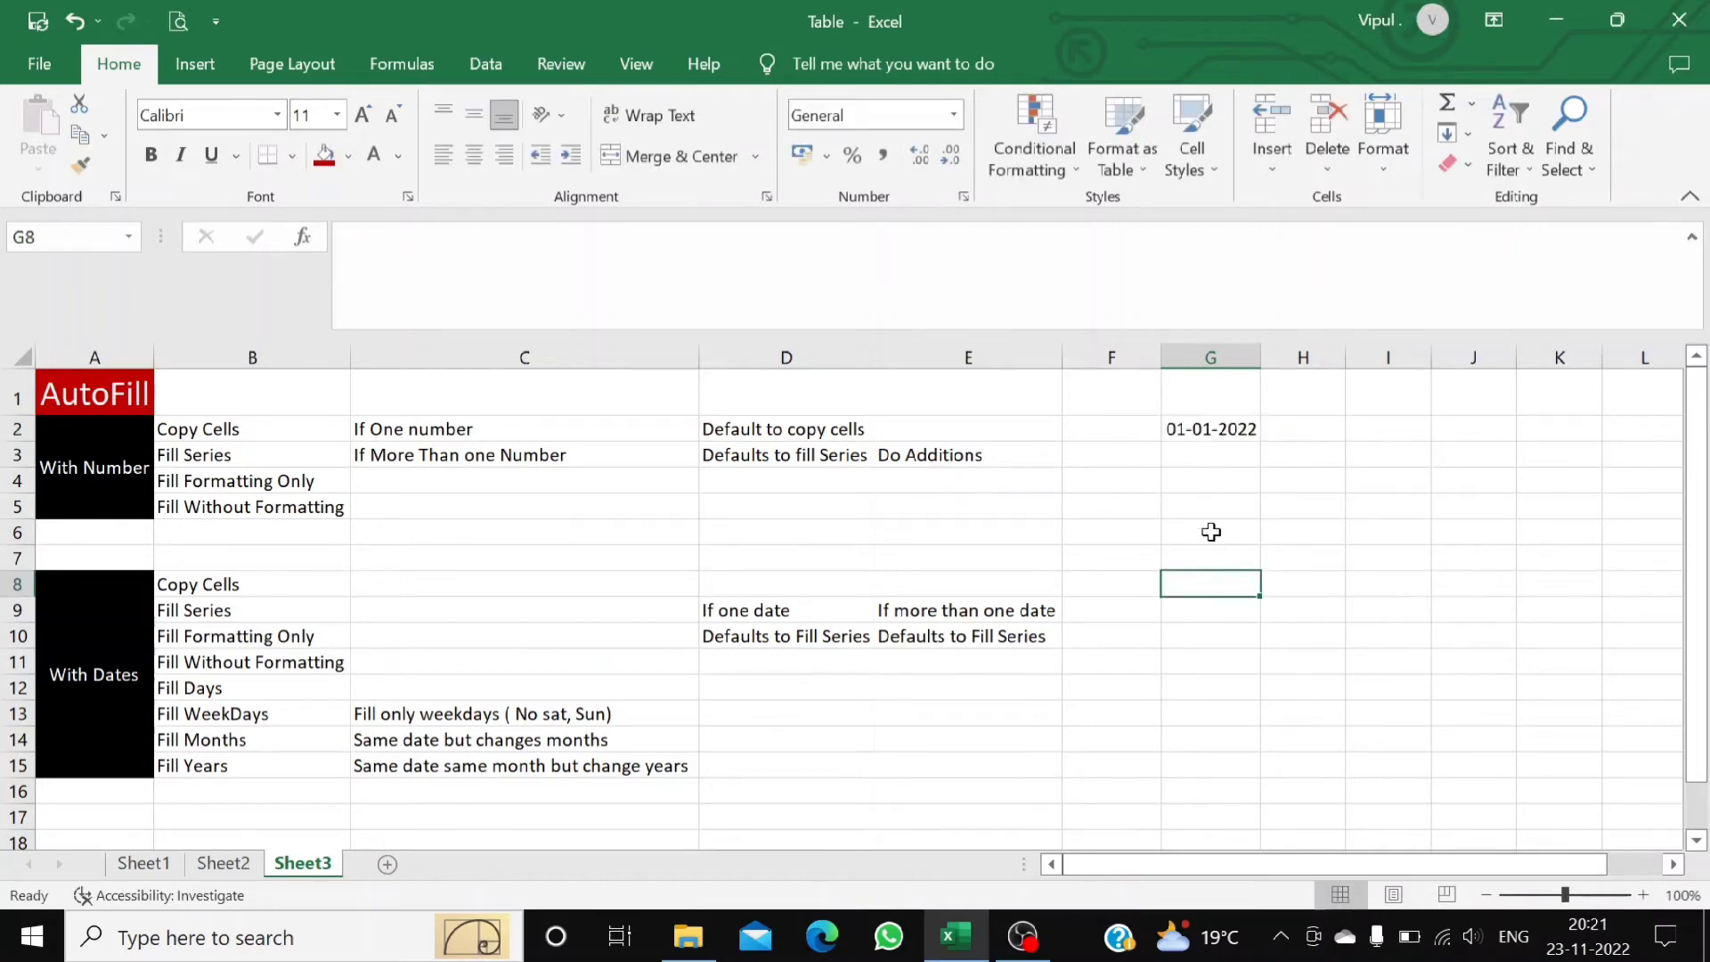
# - AutoFill the date in G2 down to G14, applying Fill Days followed by Fill Weekdays
pyautogui.click(1211, 431)
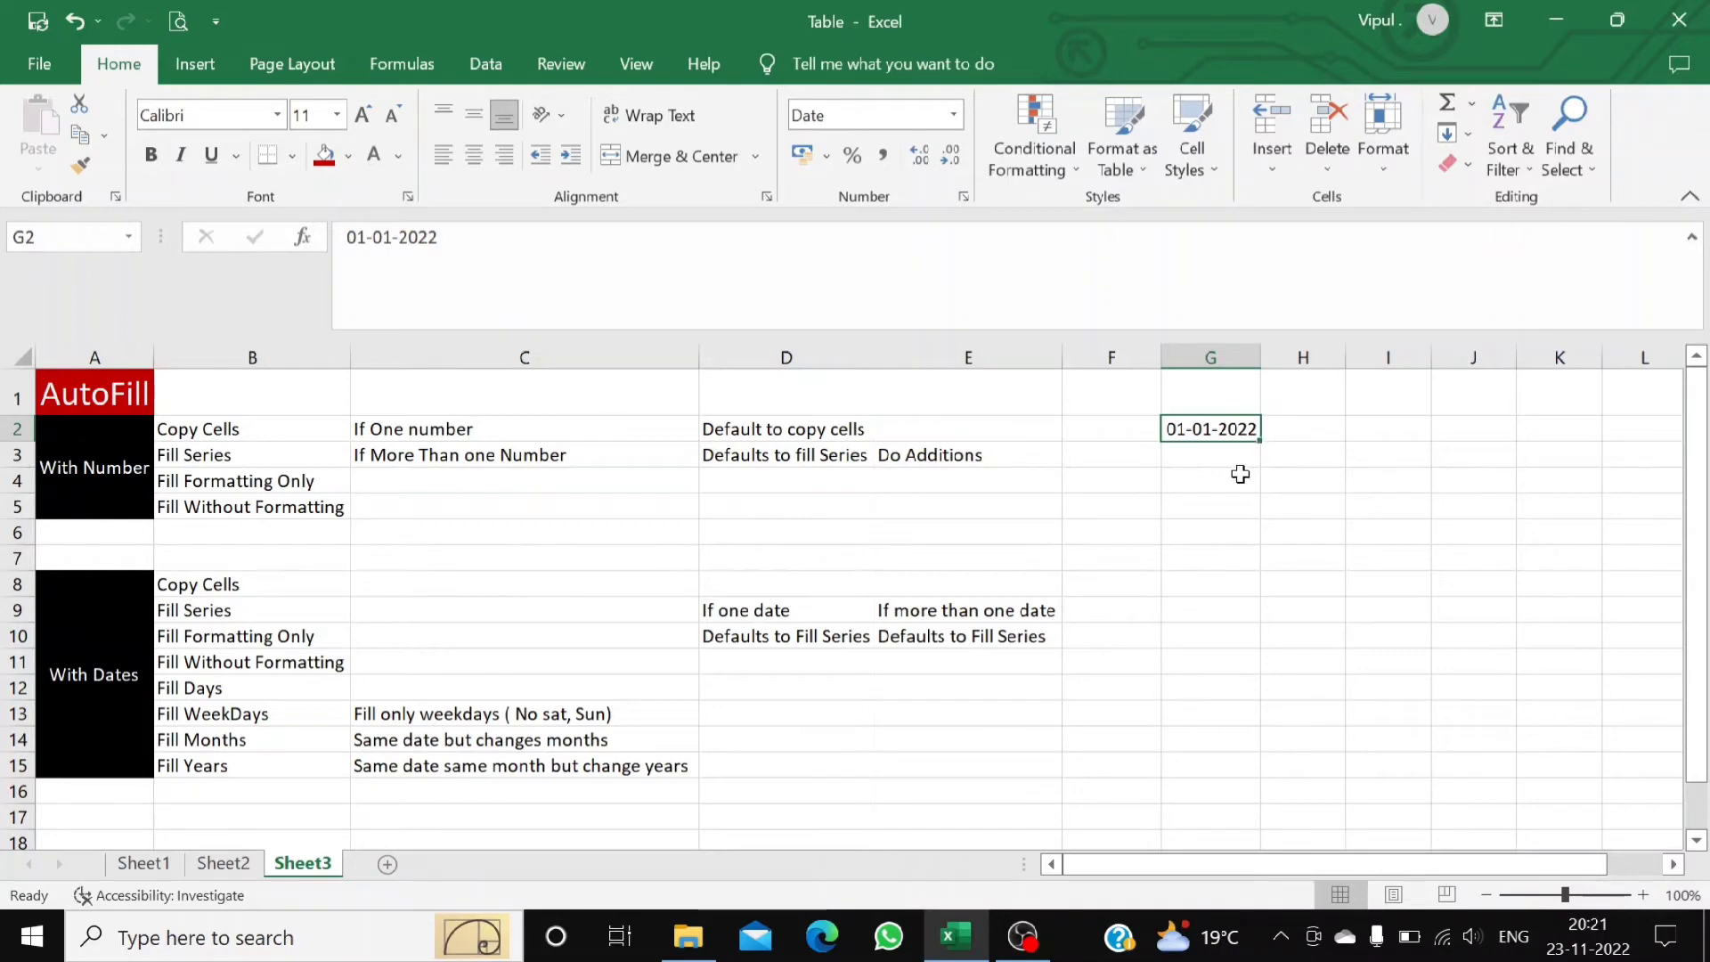
pyautogui.moveTo(1261, 442); pyautogui.dragTo(1259, 742)
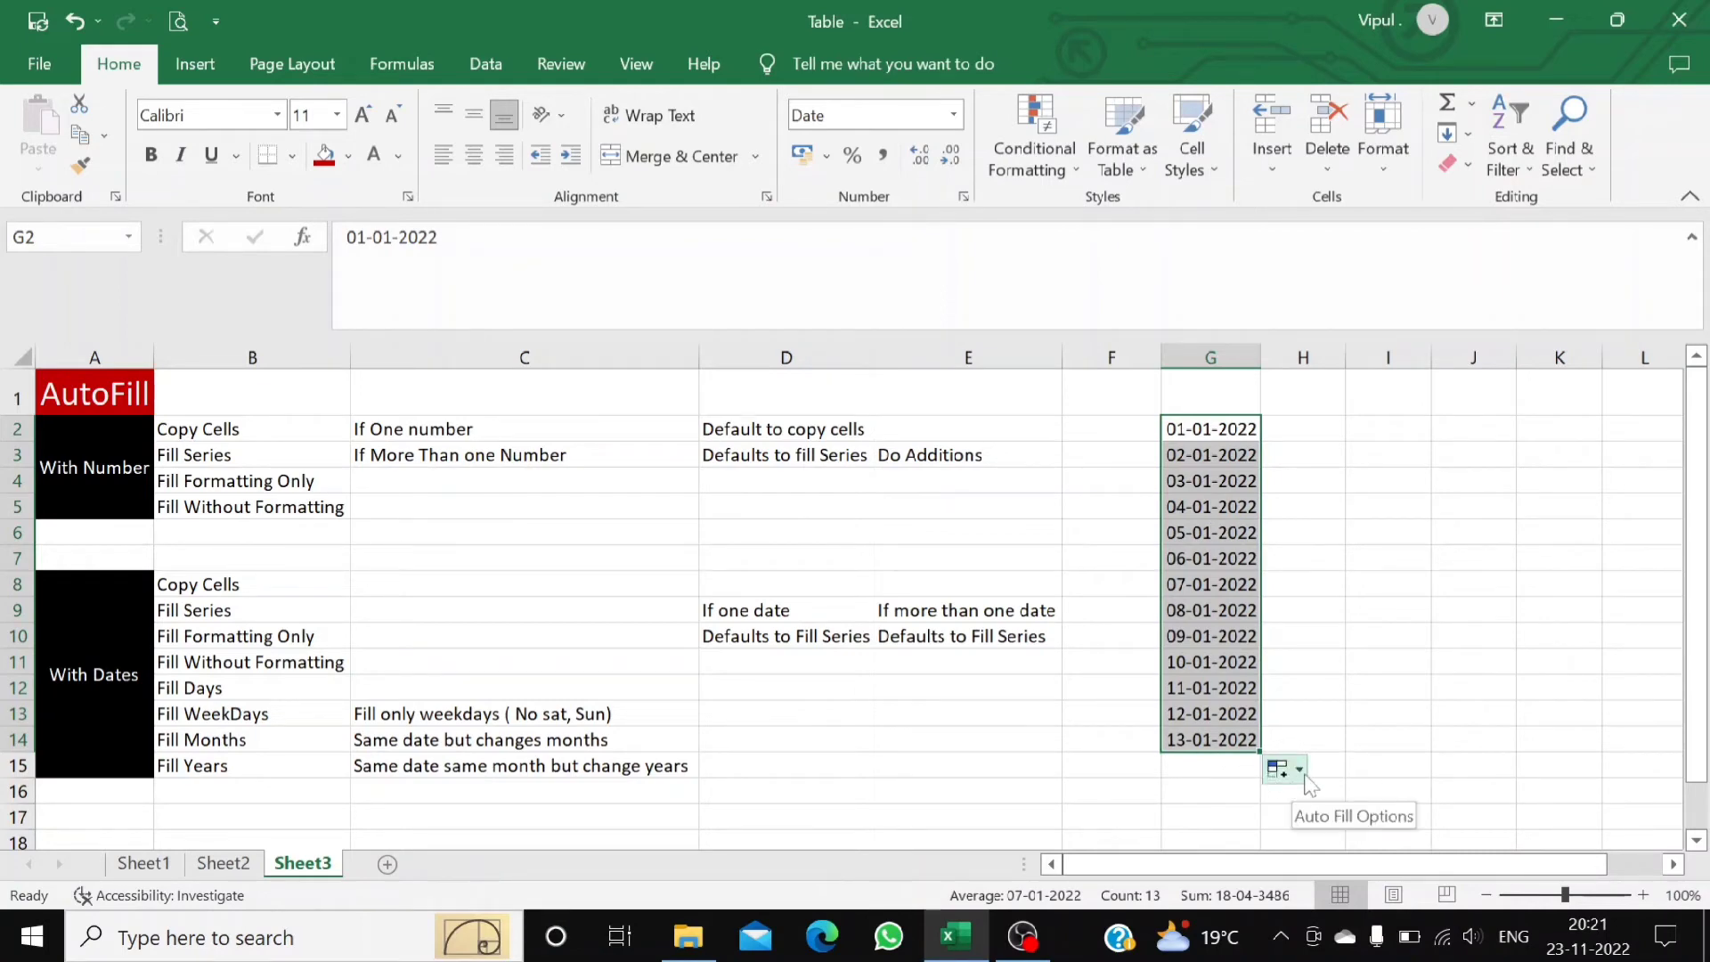
pyautogui.click(1308, 784)
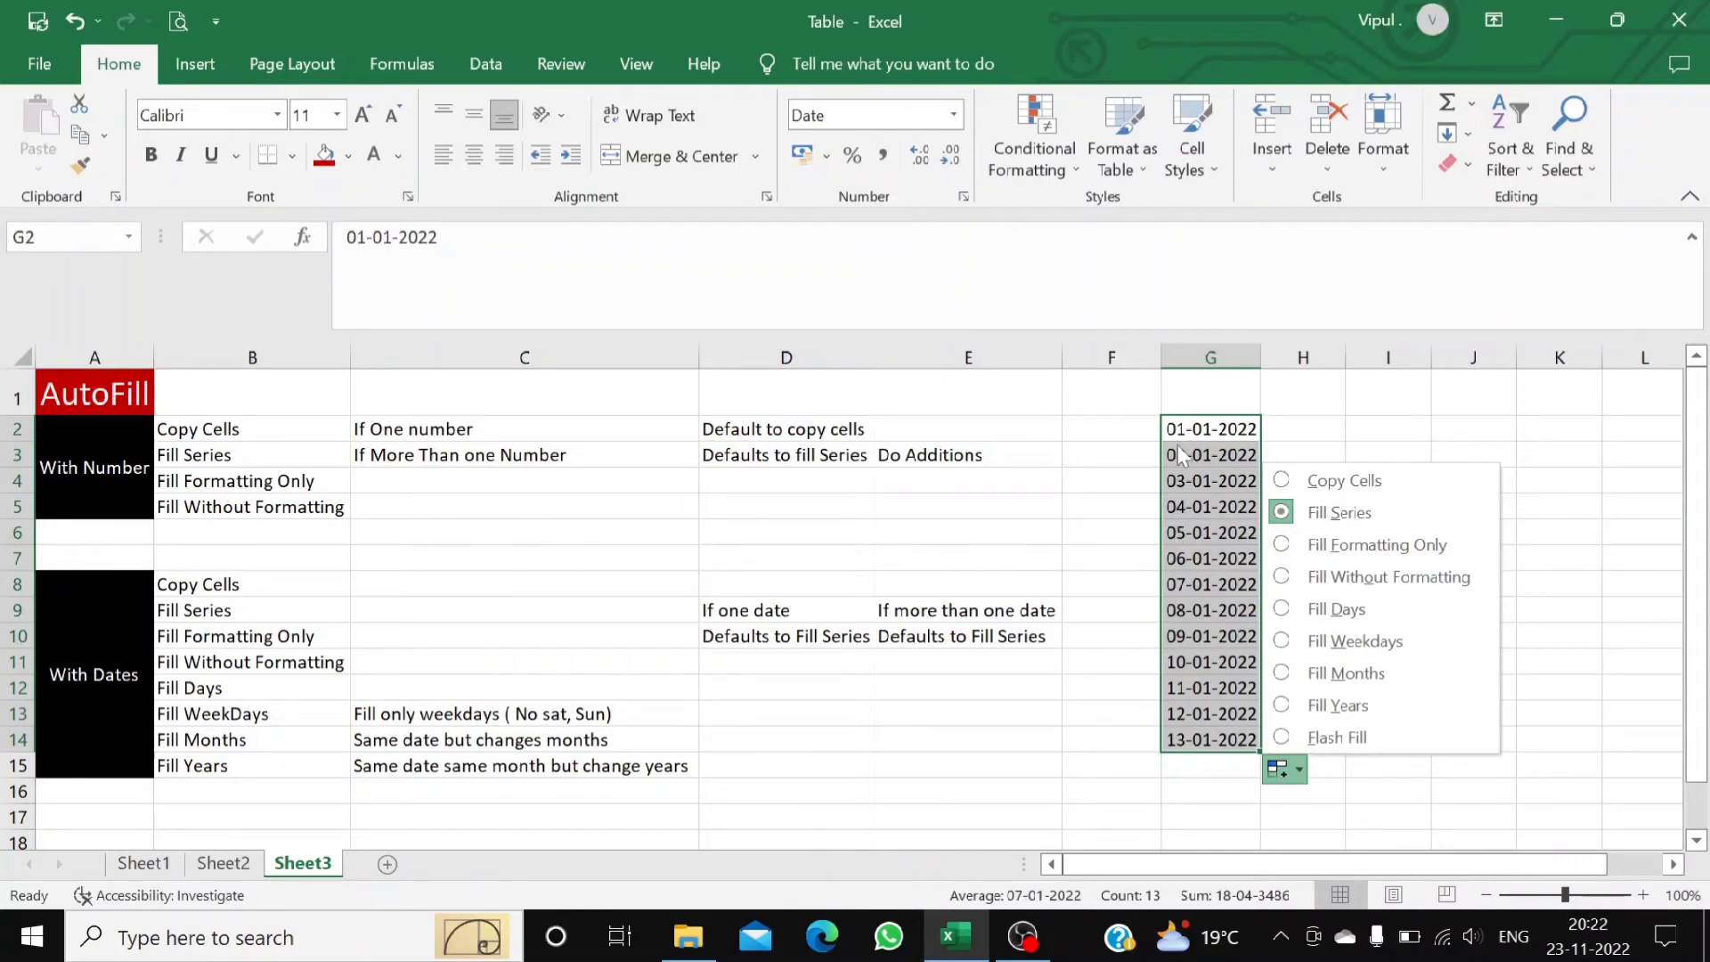
pyautogui.click(1283, 612)
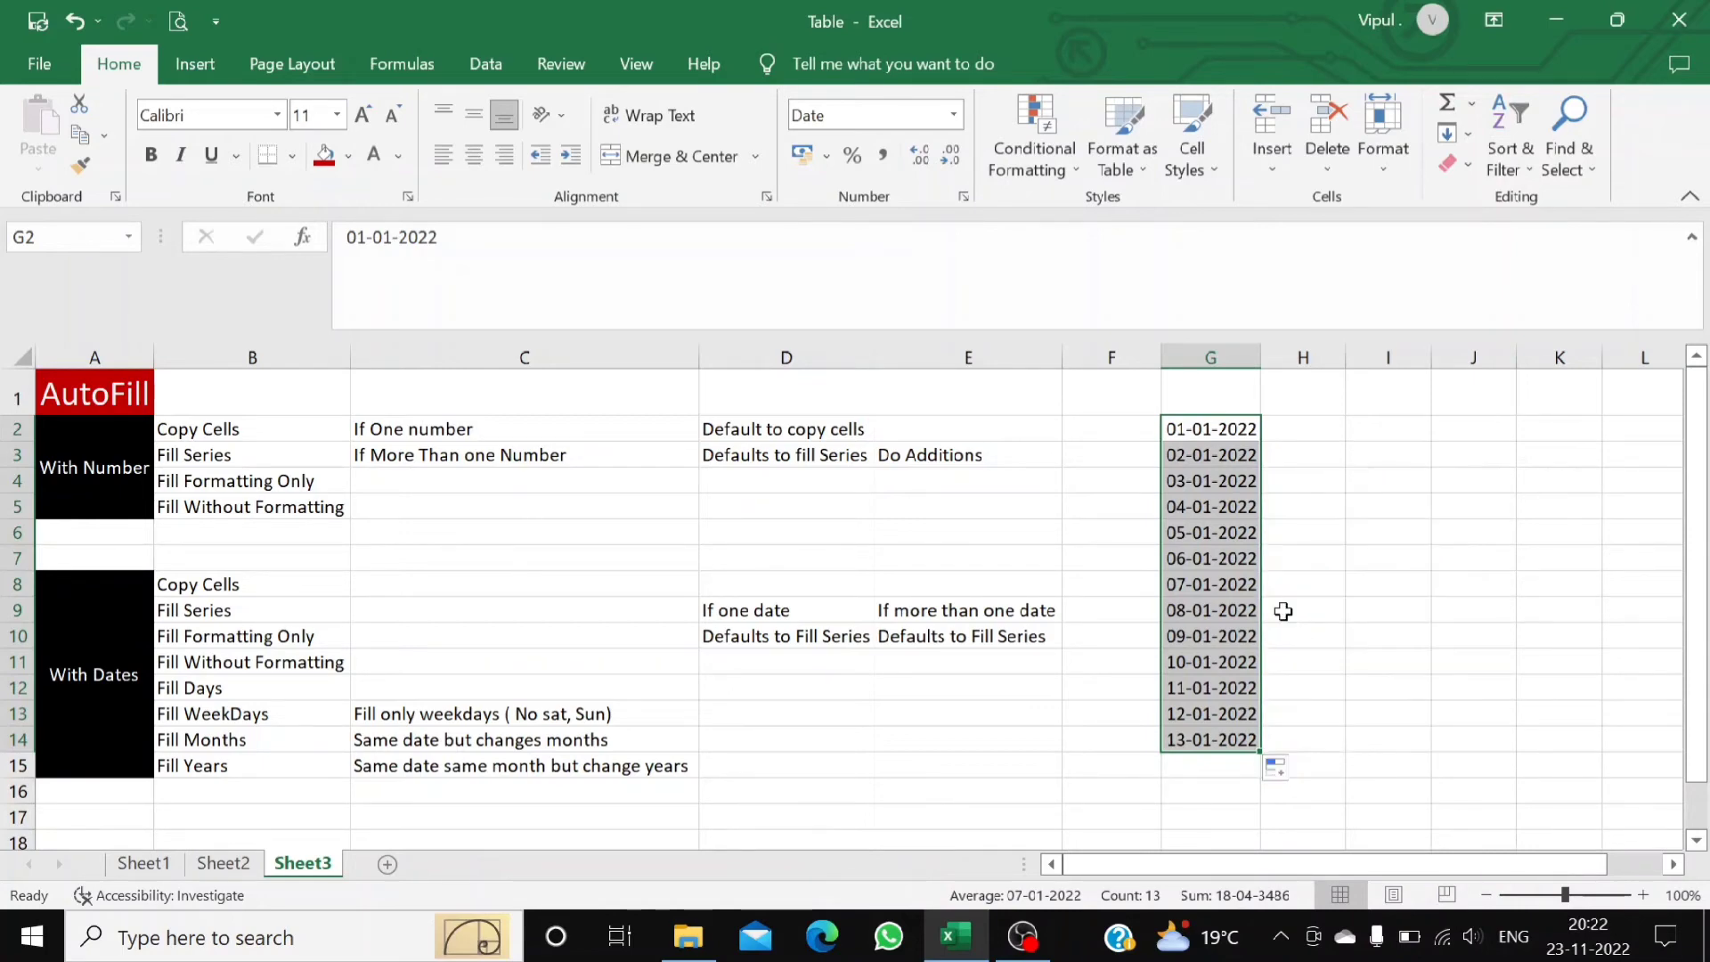
pyautogui.click(1292, 775)
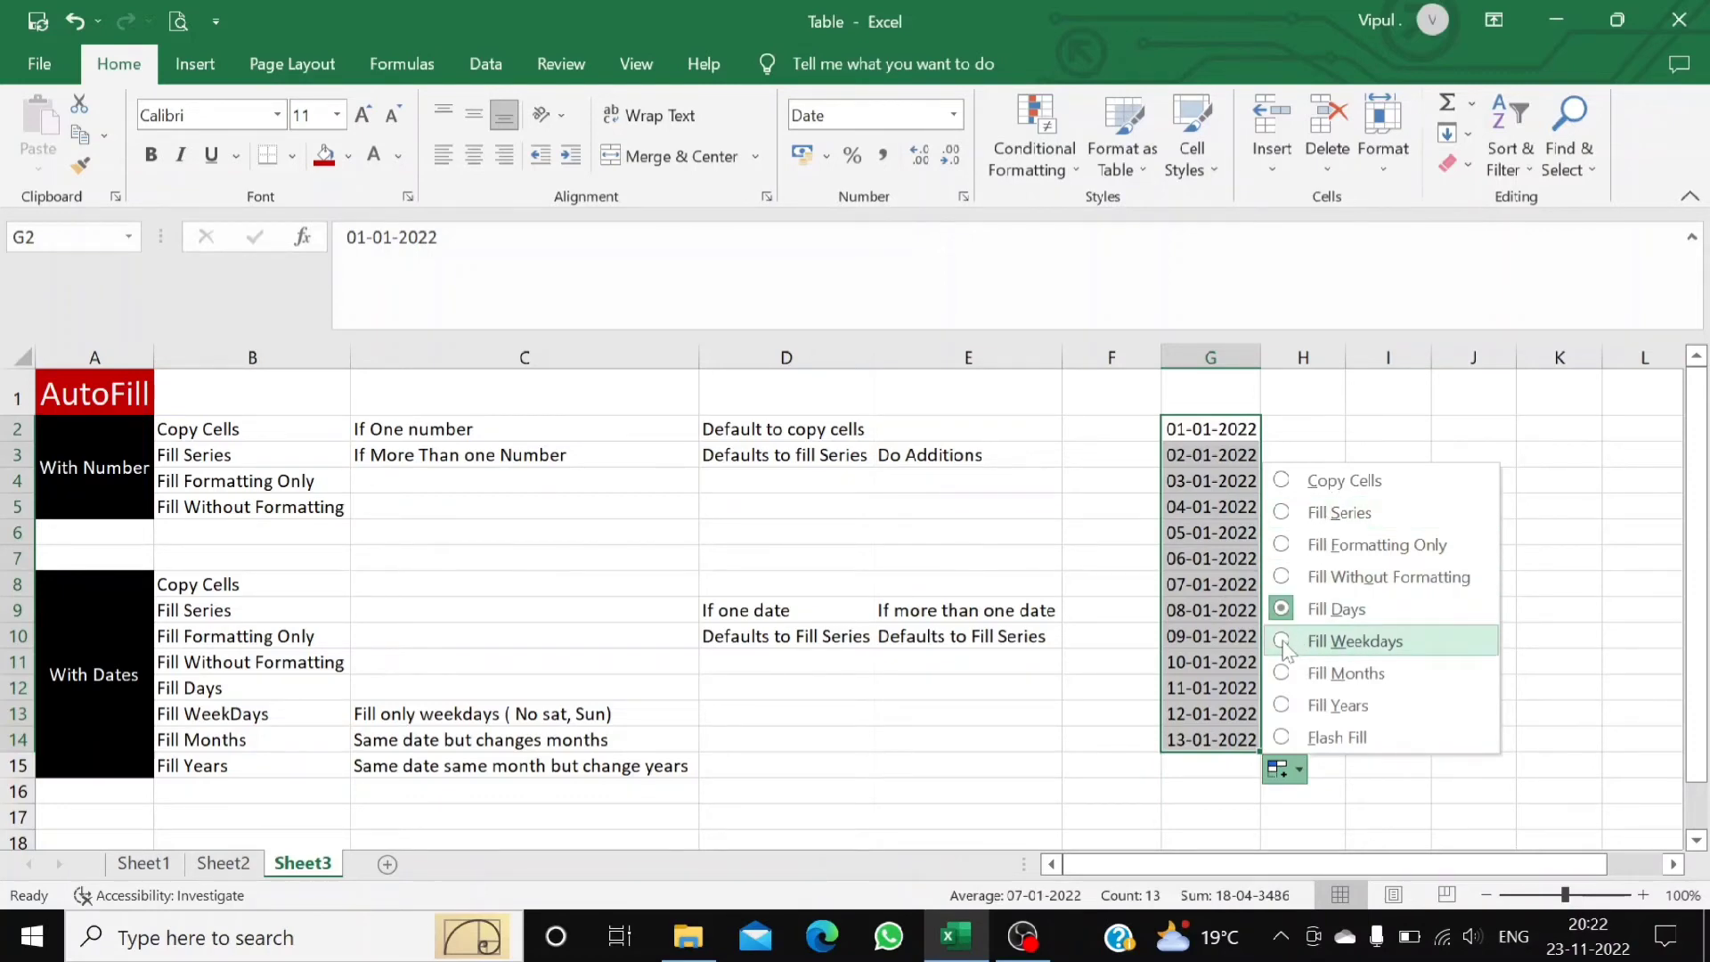
pyautogui.click(1285, 643)
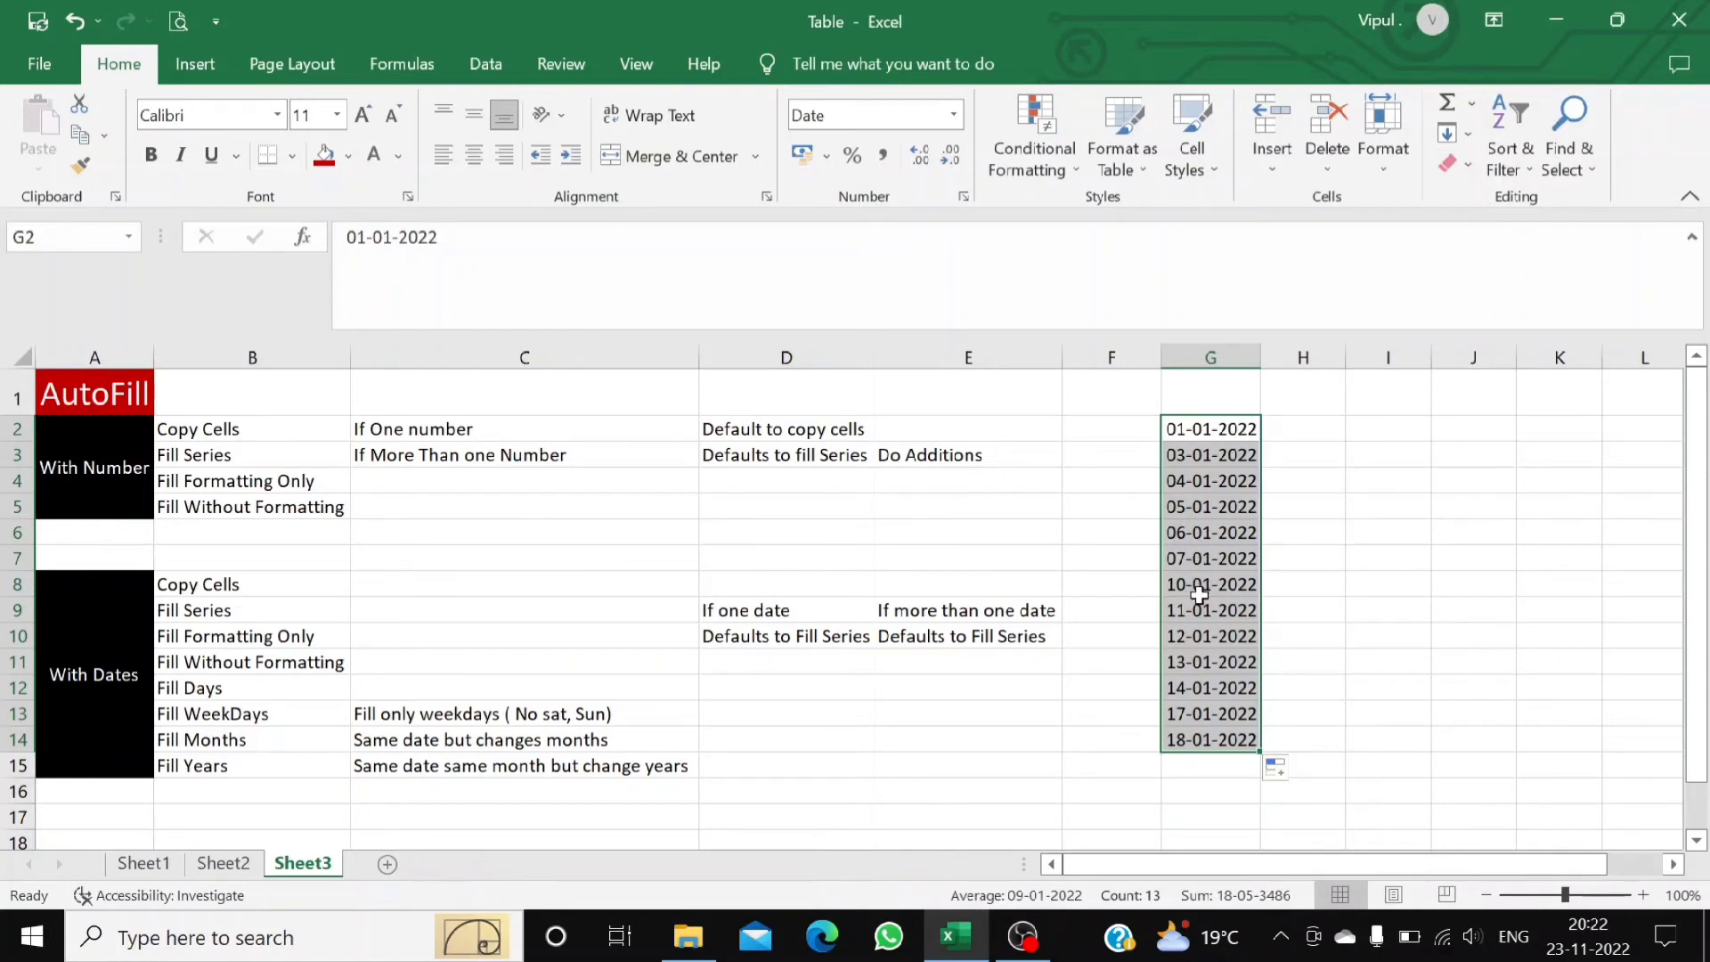
# - Check the weekday-only dates in column G against the Saturdays and Sundays in the system calendar for January 2022
pyautogui.moveTo(1569, 949)
pyautogui.click(1569, 944)
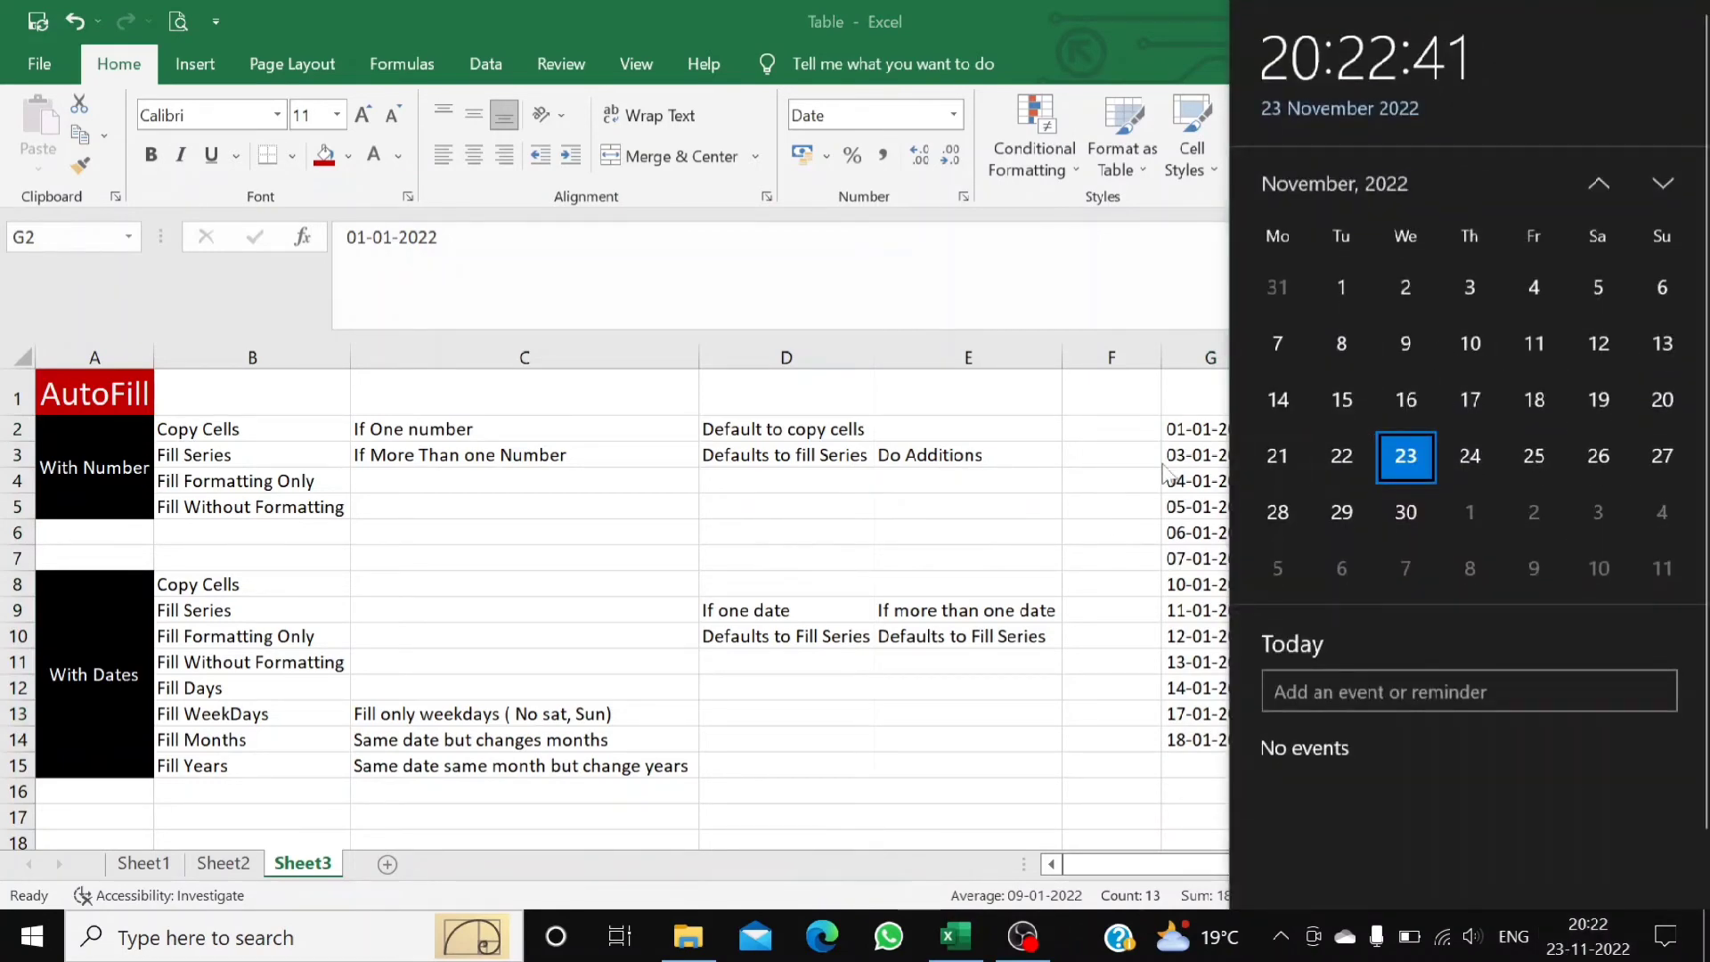
pyautogui.click(1326, 182)
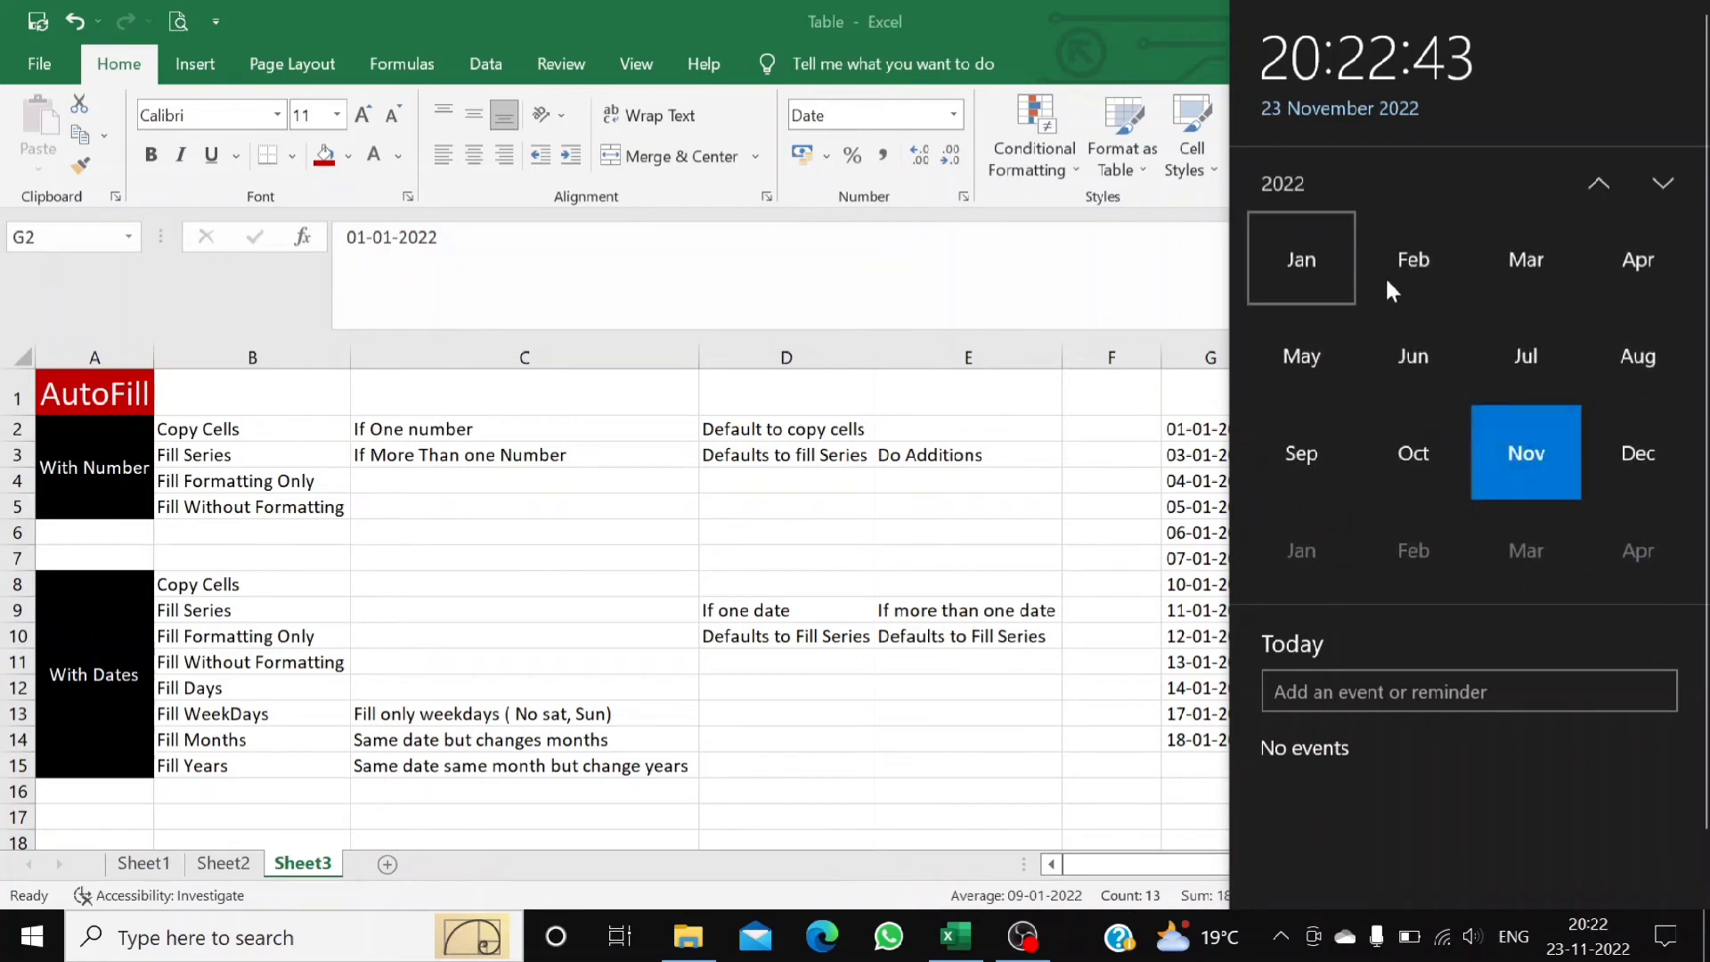
pyautogui.click(1312, 265)
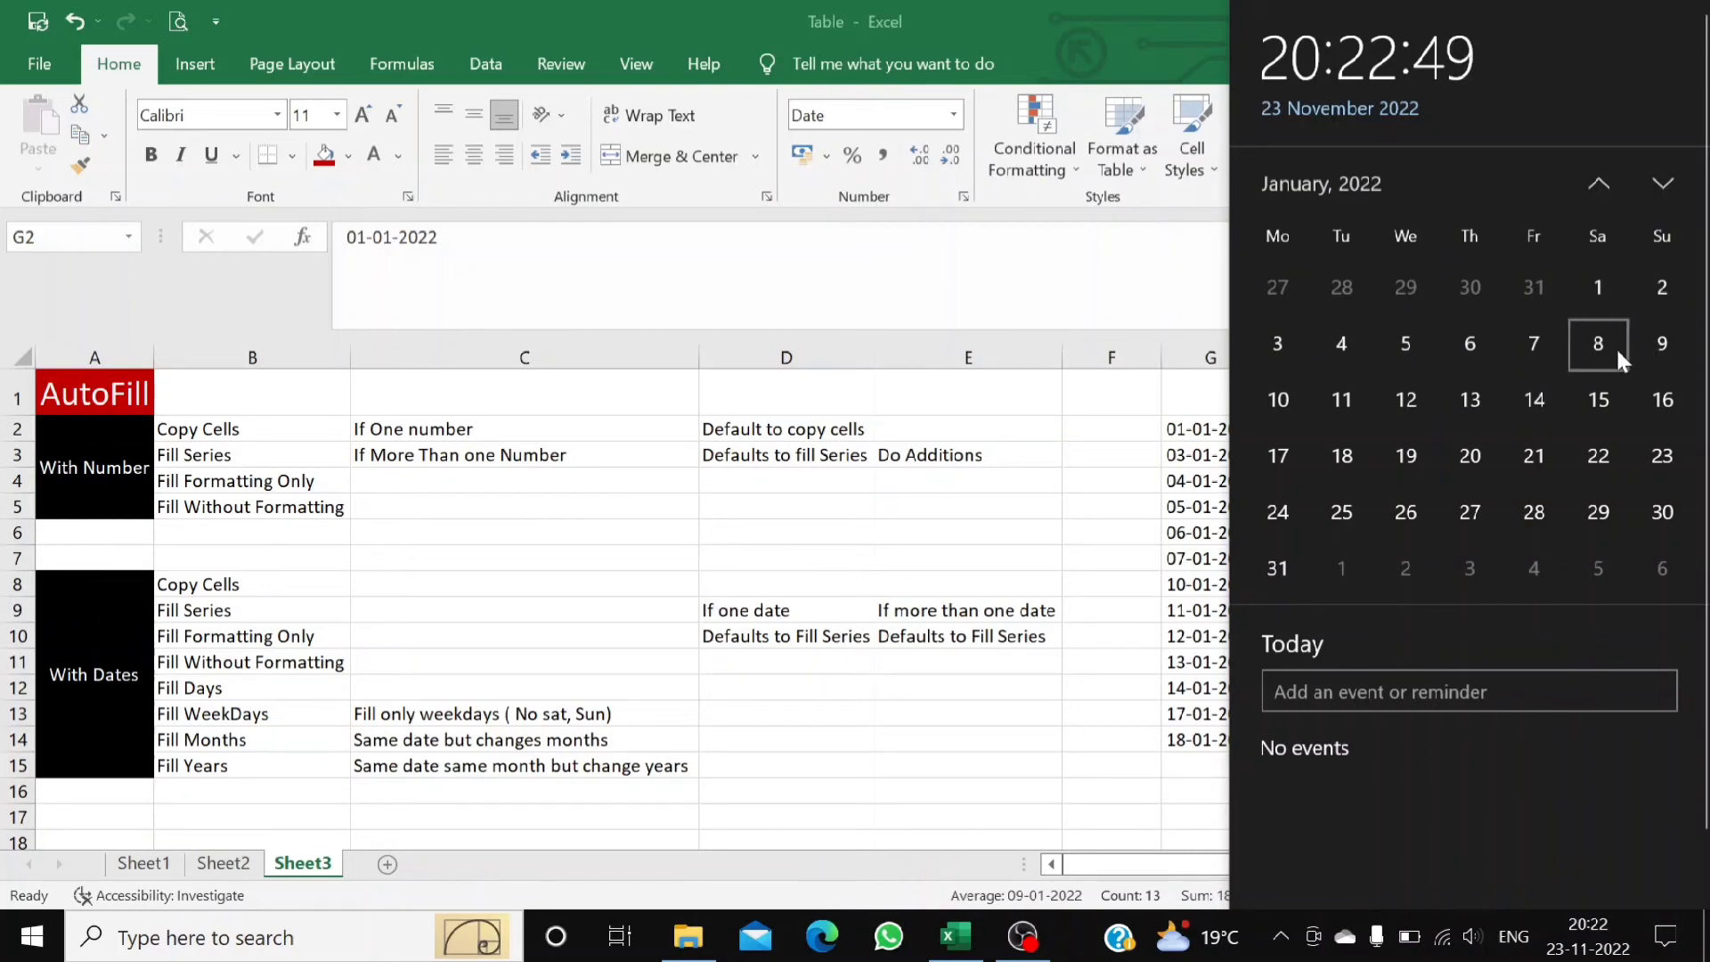
pyautogui.press('Escape')
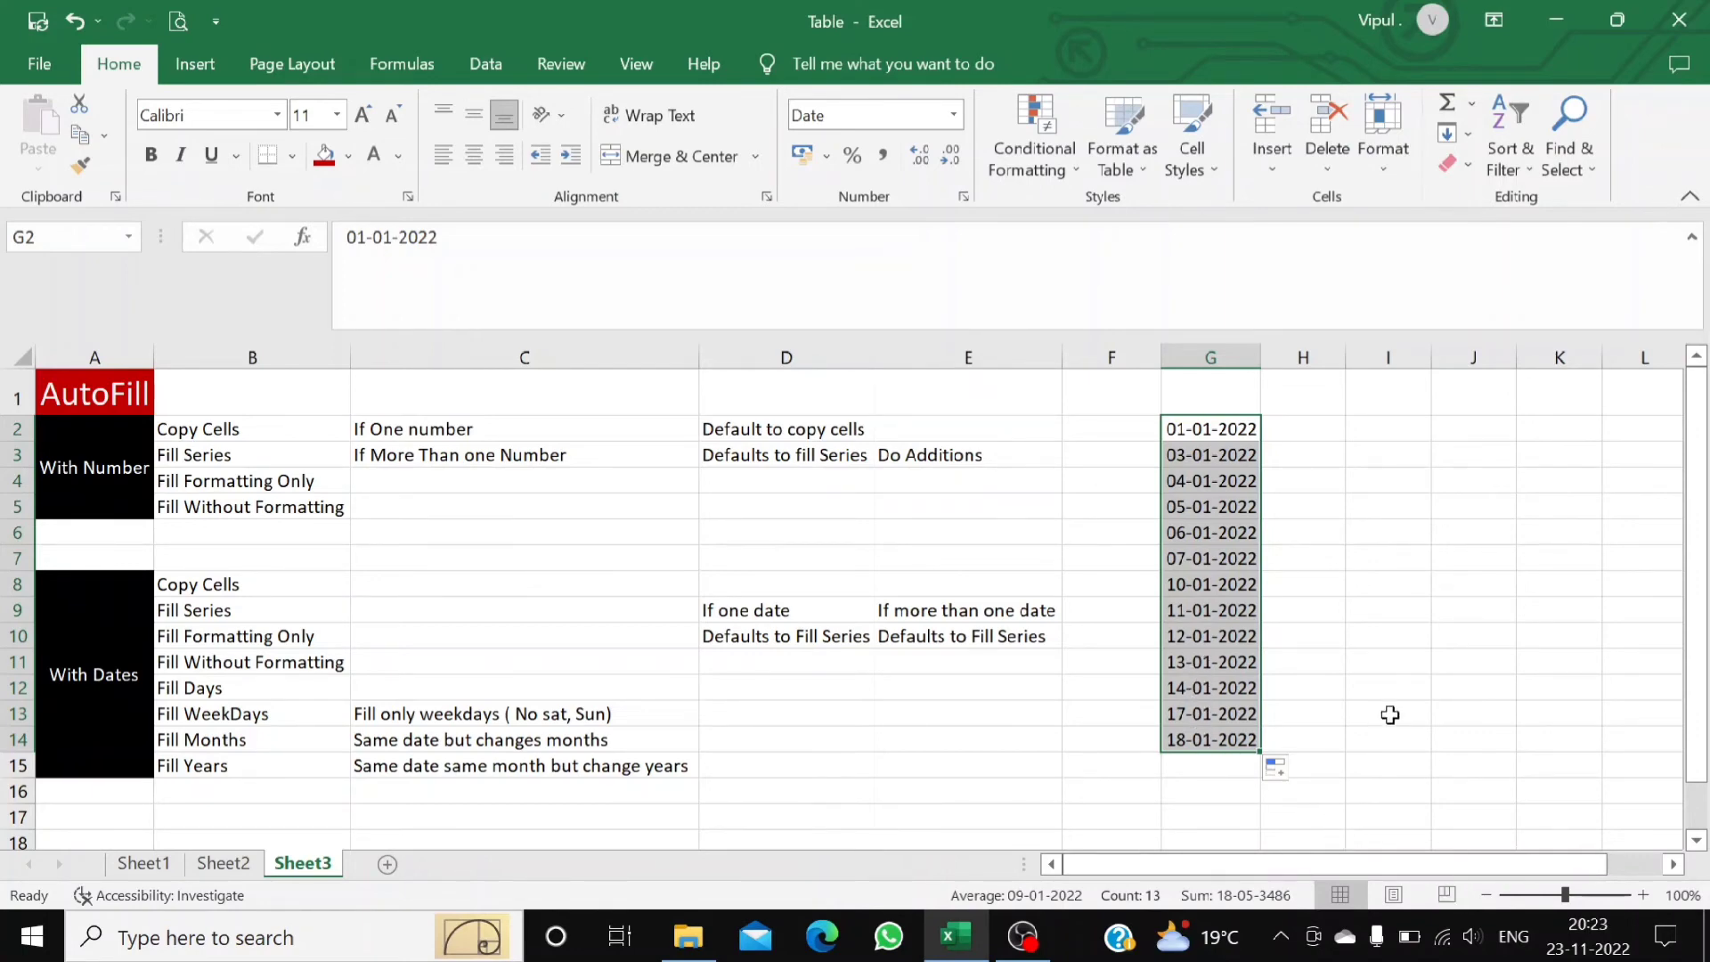
pyautogui.click(1554, 949)
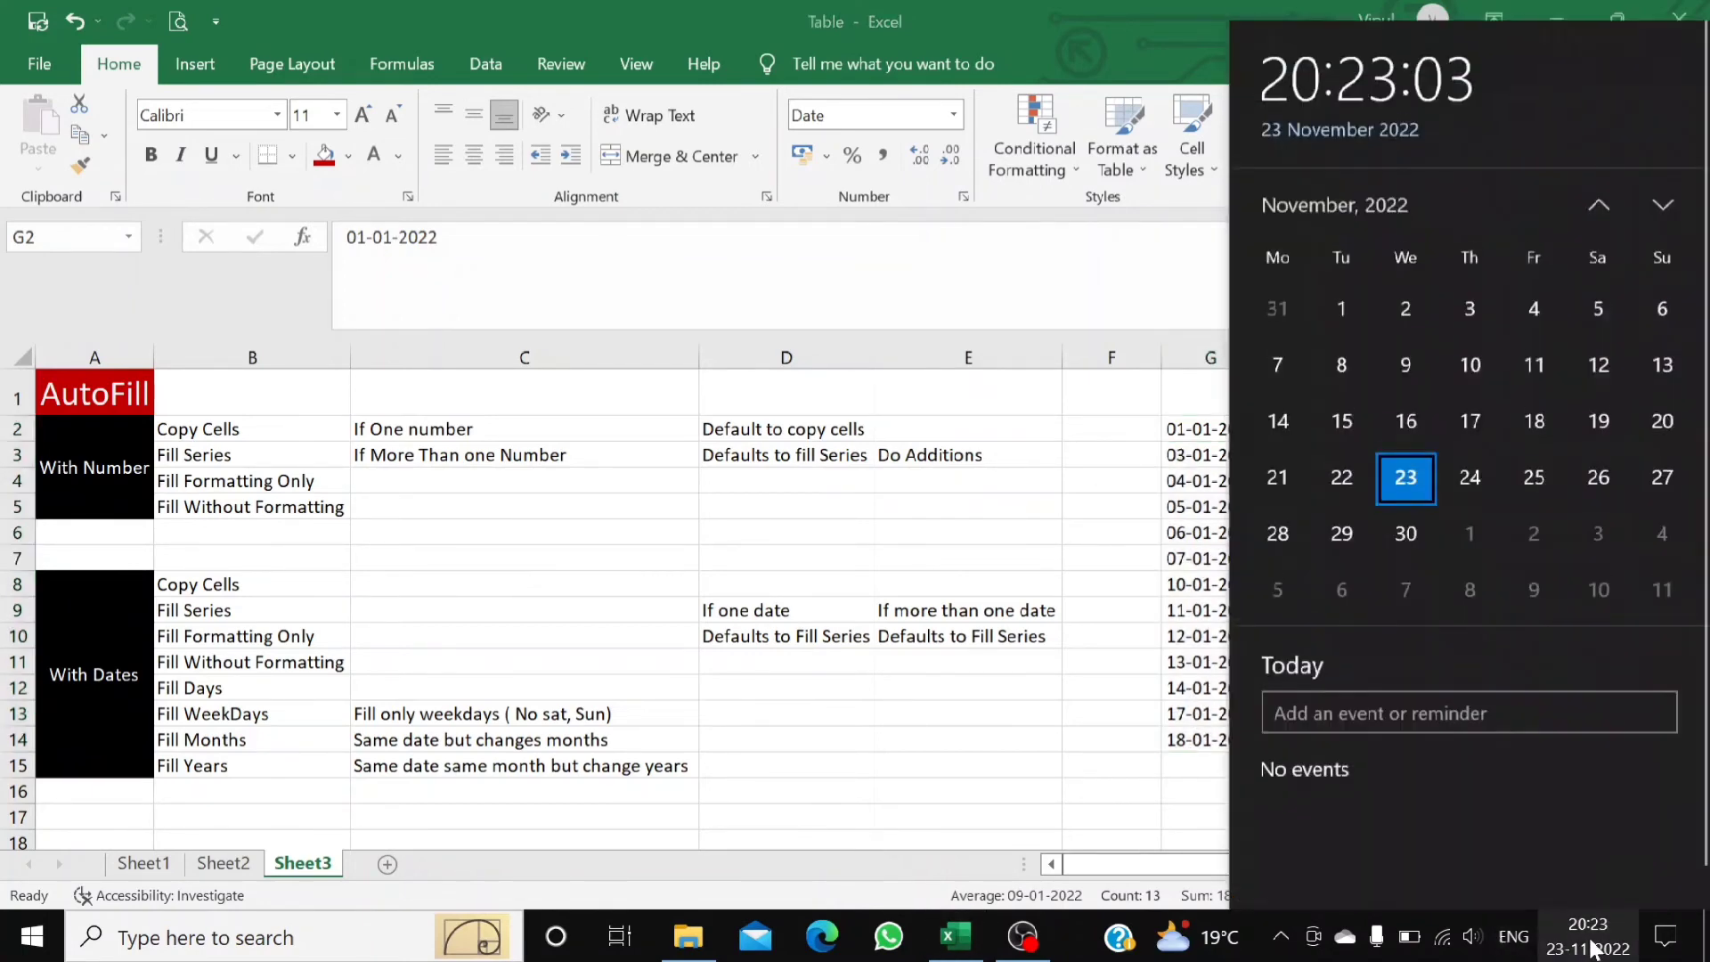
pyautogui.click(1291, 187)
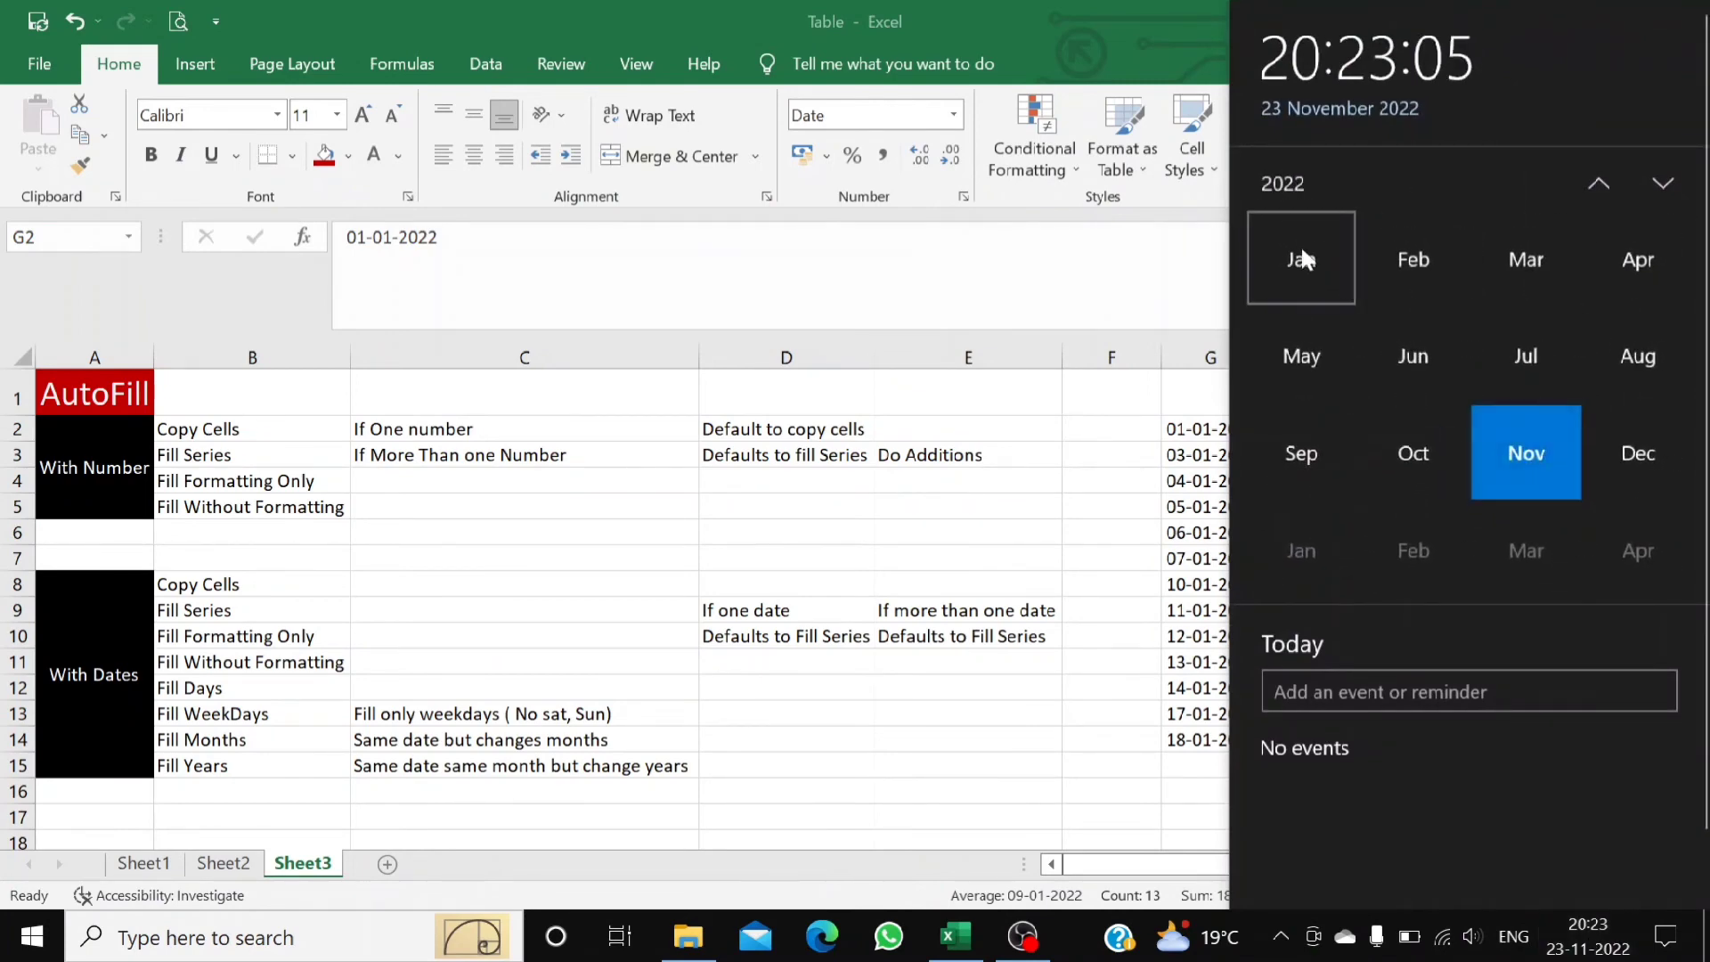
pyautogui.click(1301, 255)
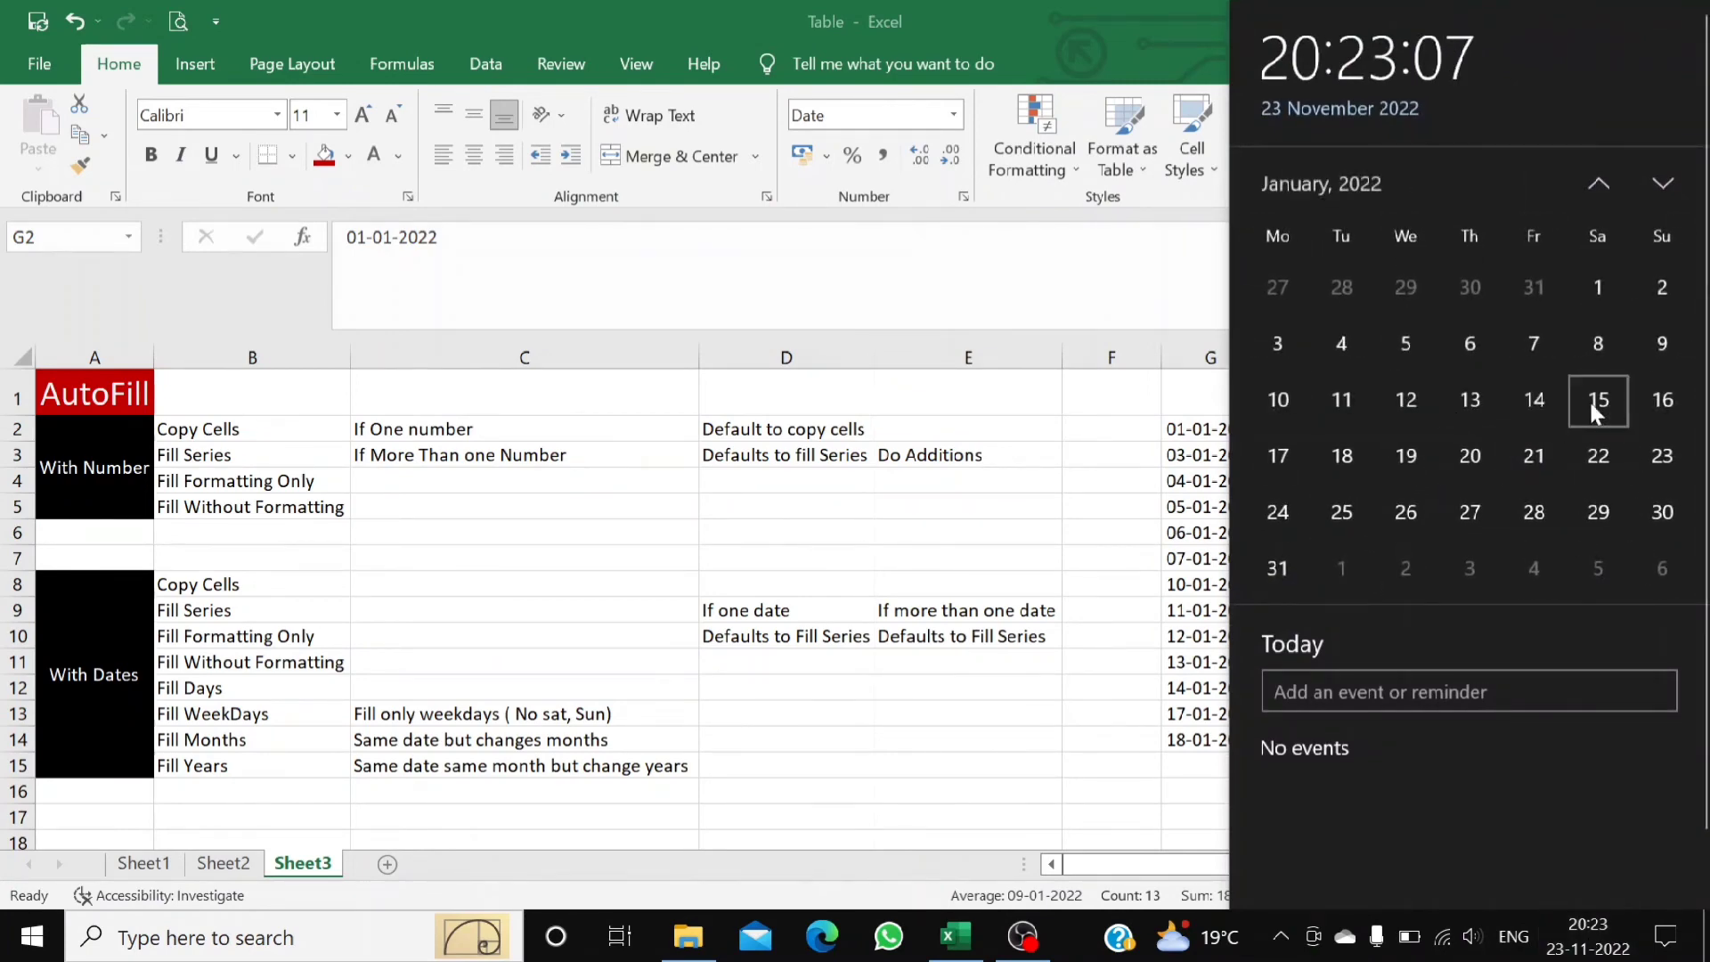
pyautogui.click(1077, 711)
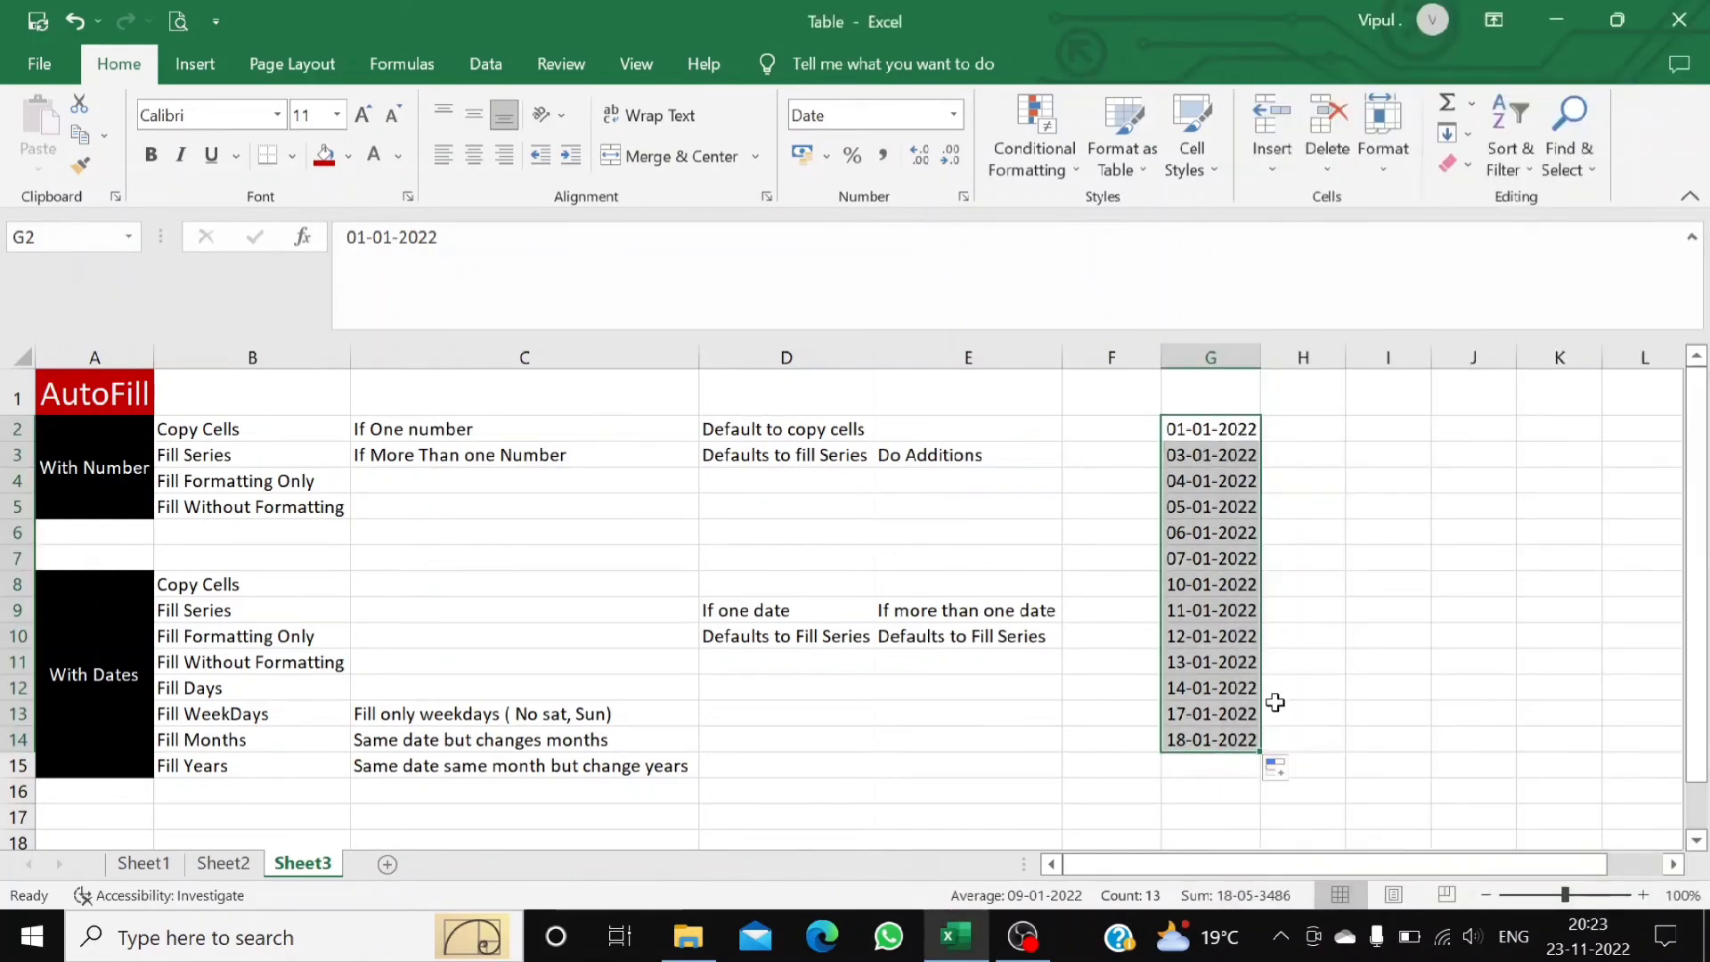
# - Switch the filled dates in G2:G14 to Fill Months, followed by Fill Years
pyautogui.click(1299, 773)
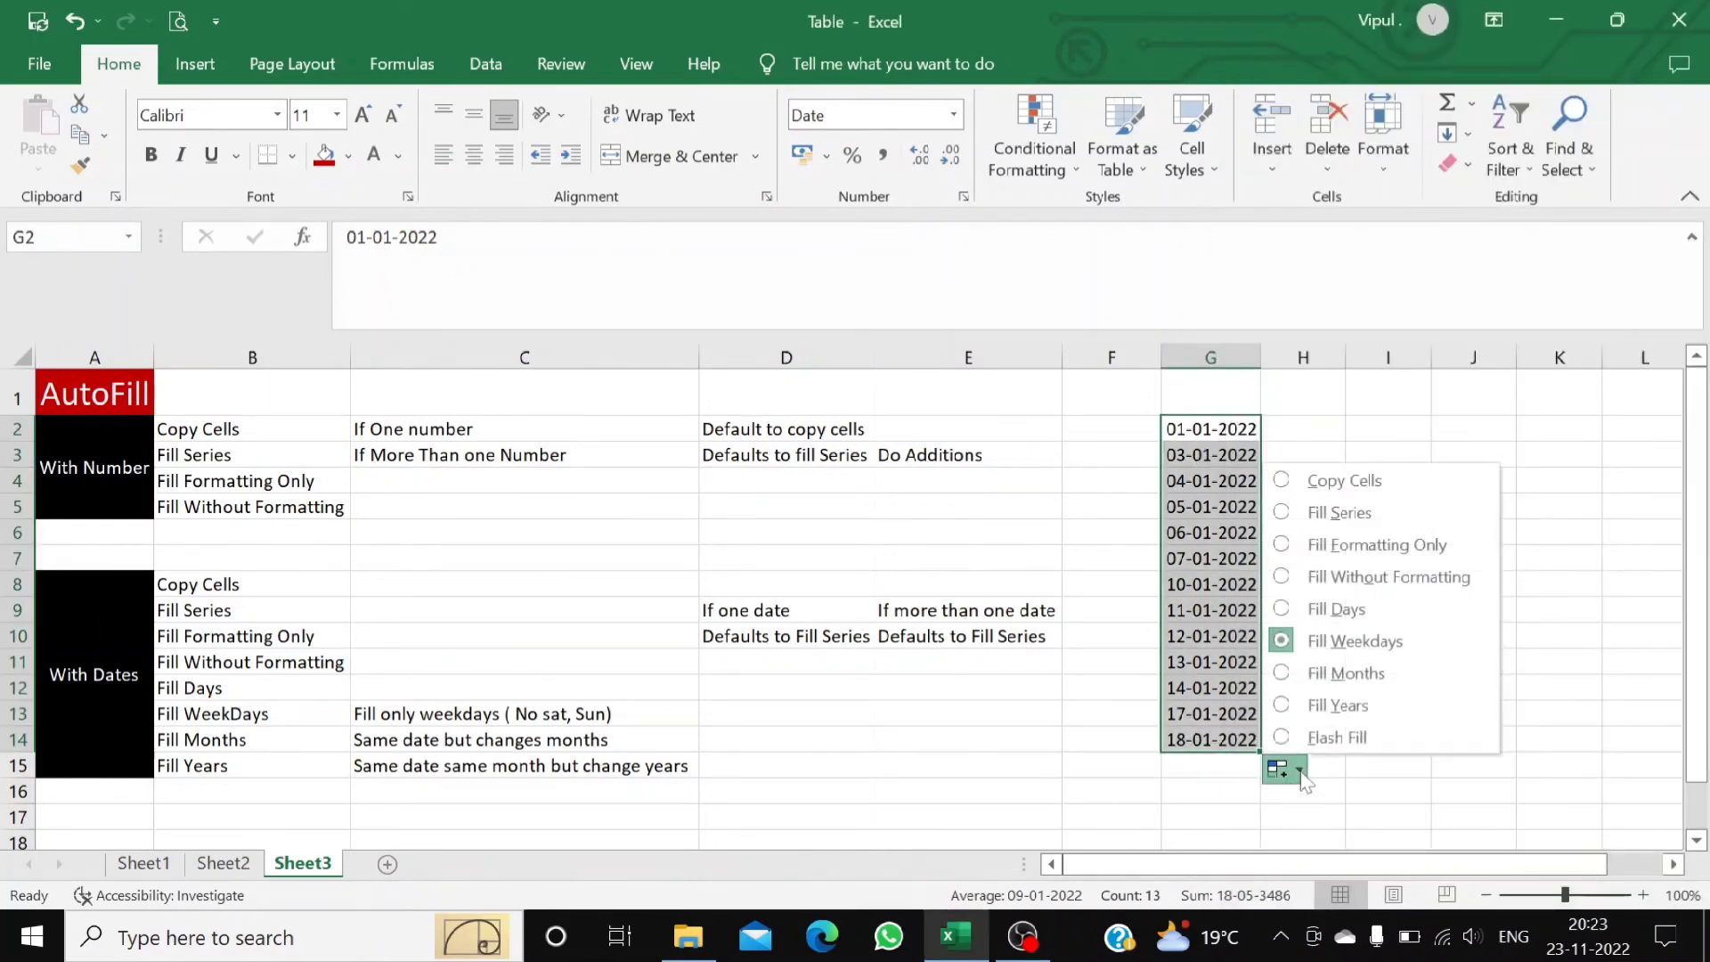
pyautogui.click(1283, 679)
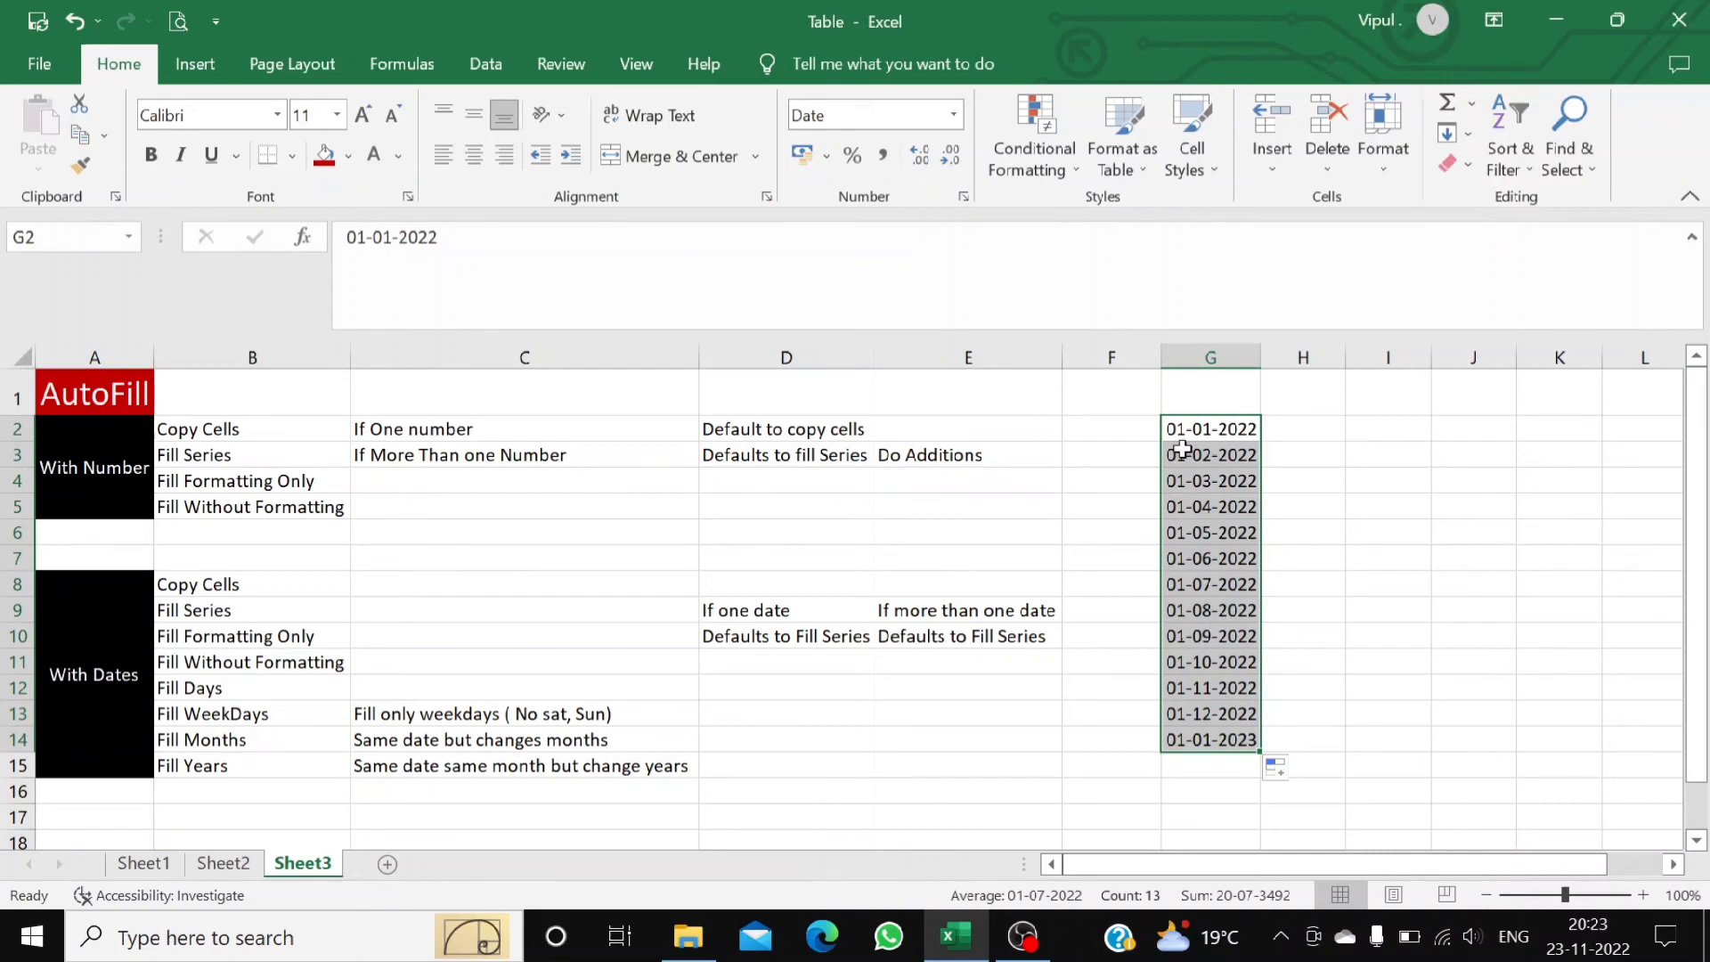
pyautogui.click(1299, 773)
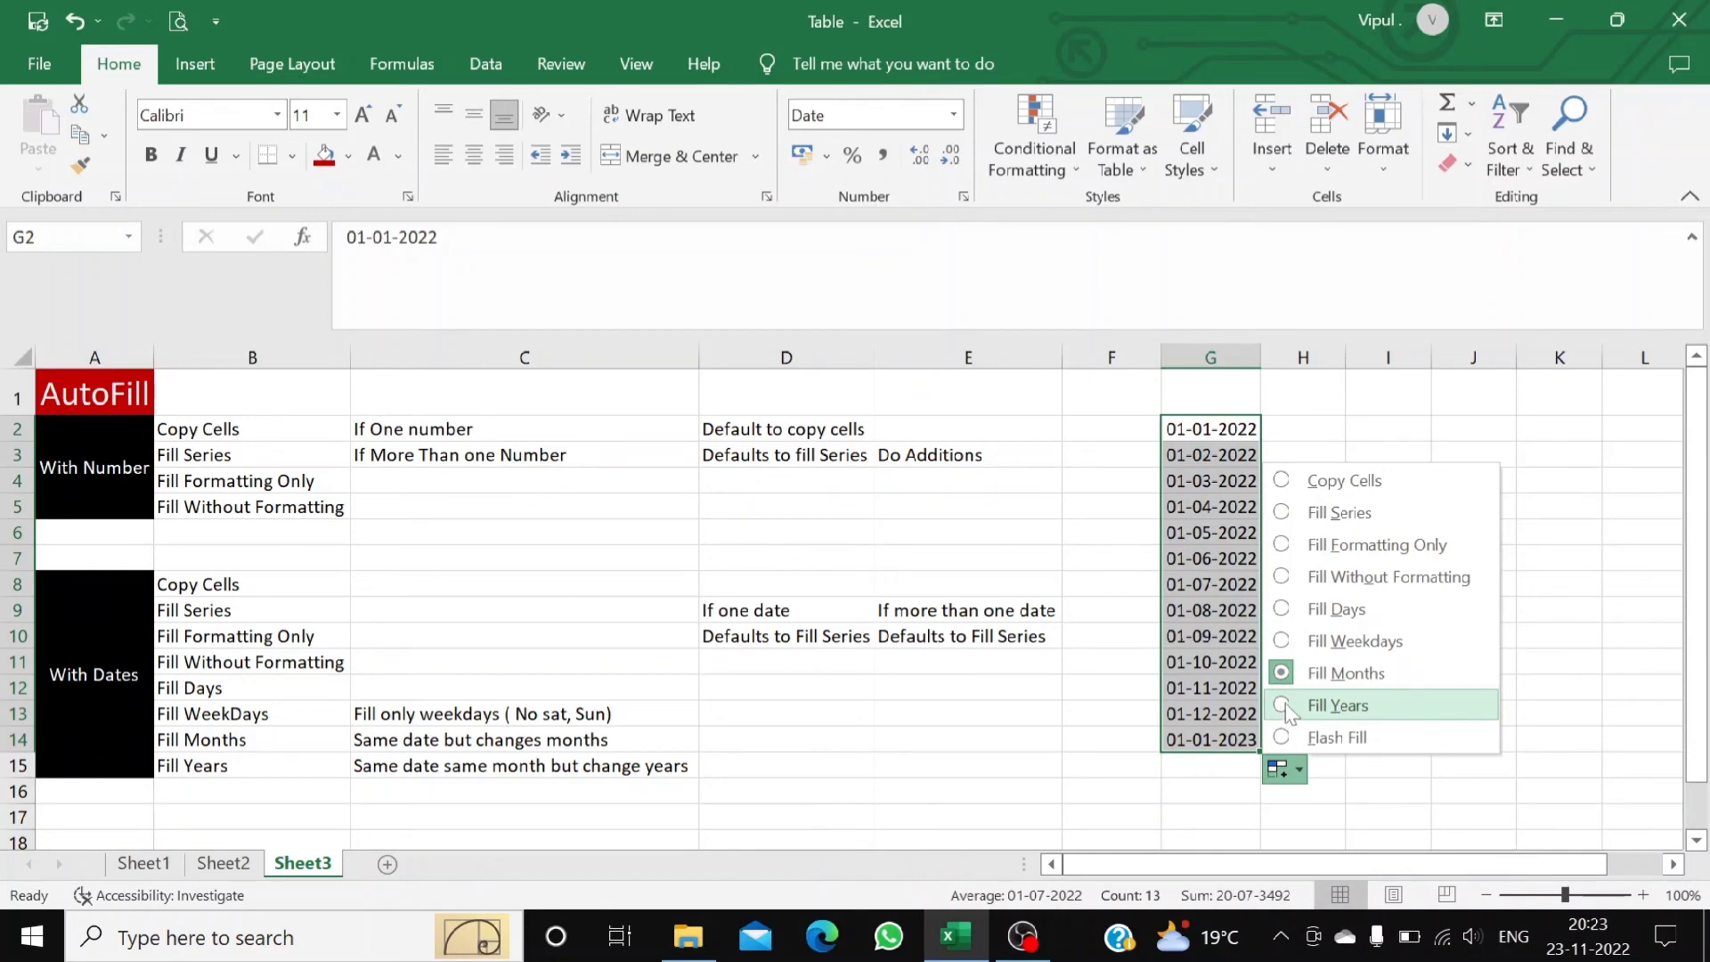
pyautogui.click(1286, 706)
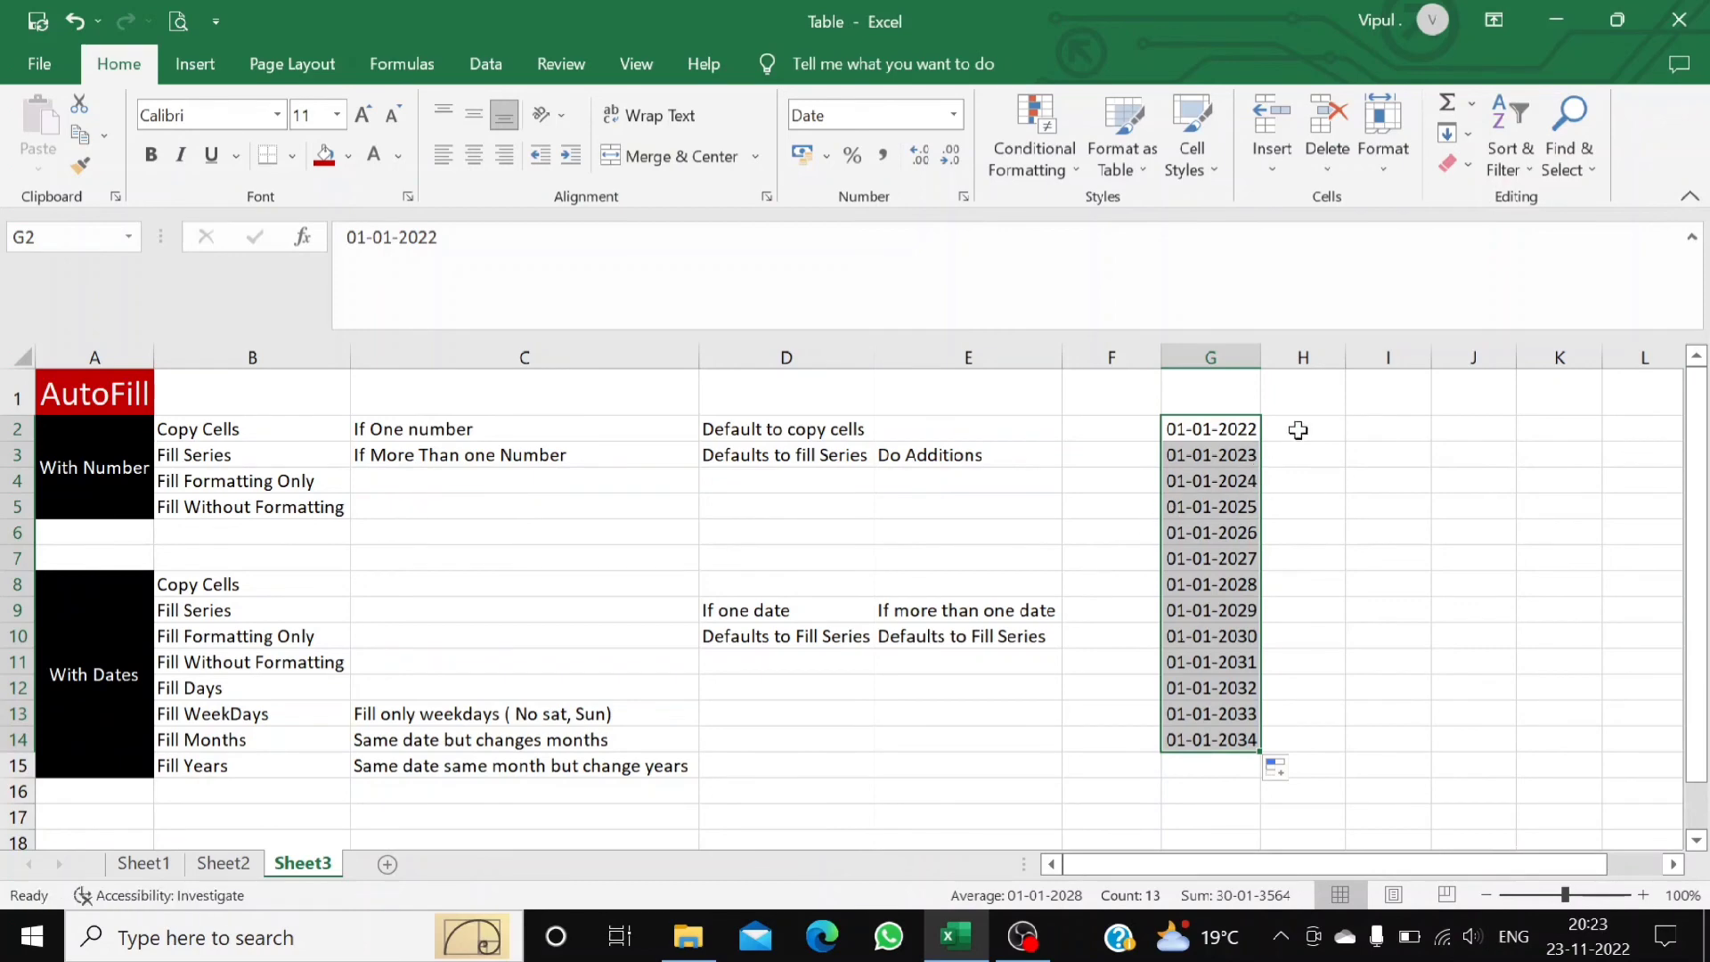
# - Enter the word "Text" in cell I2
pyautogui.click(1378, 430)
pyautogui.write('Text')
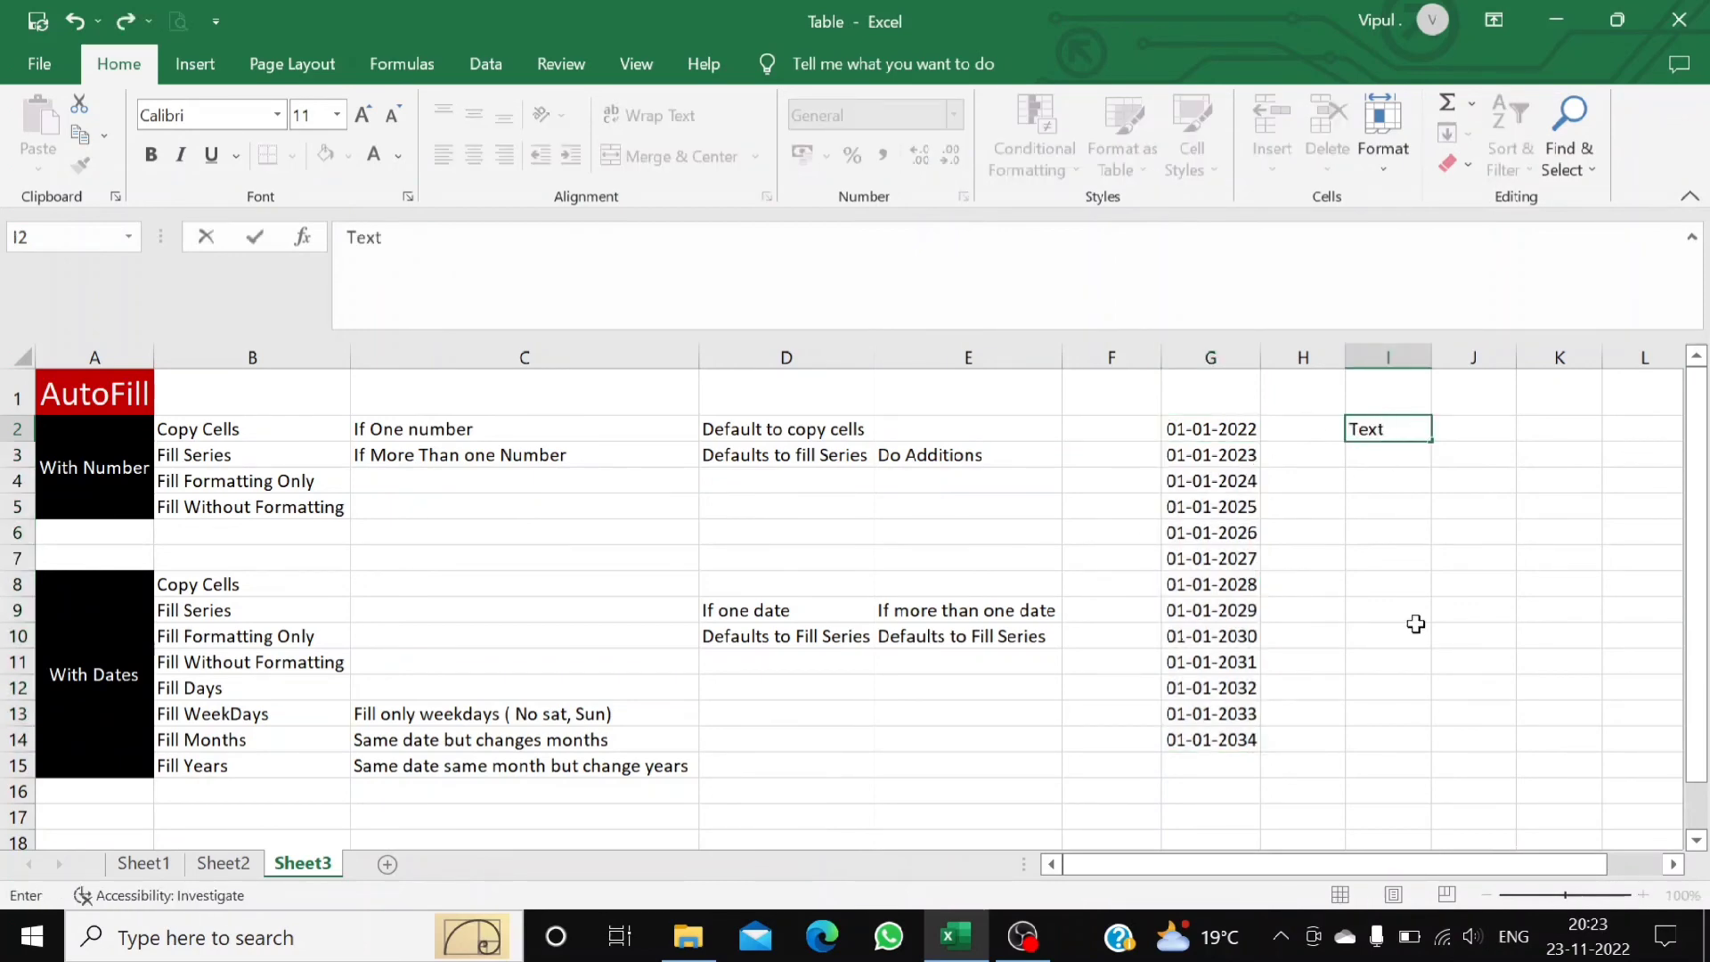
pyautogui.press('Return')
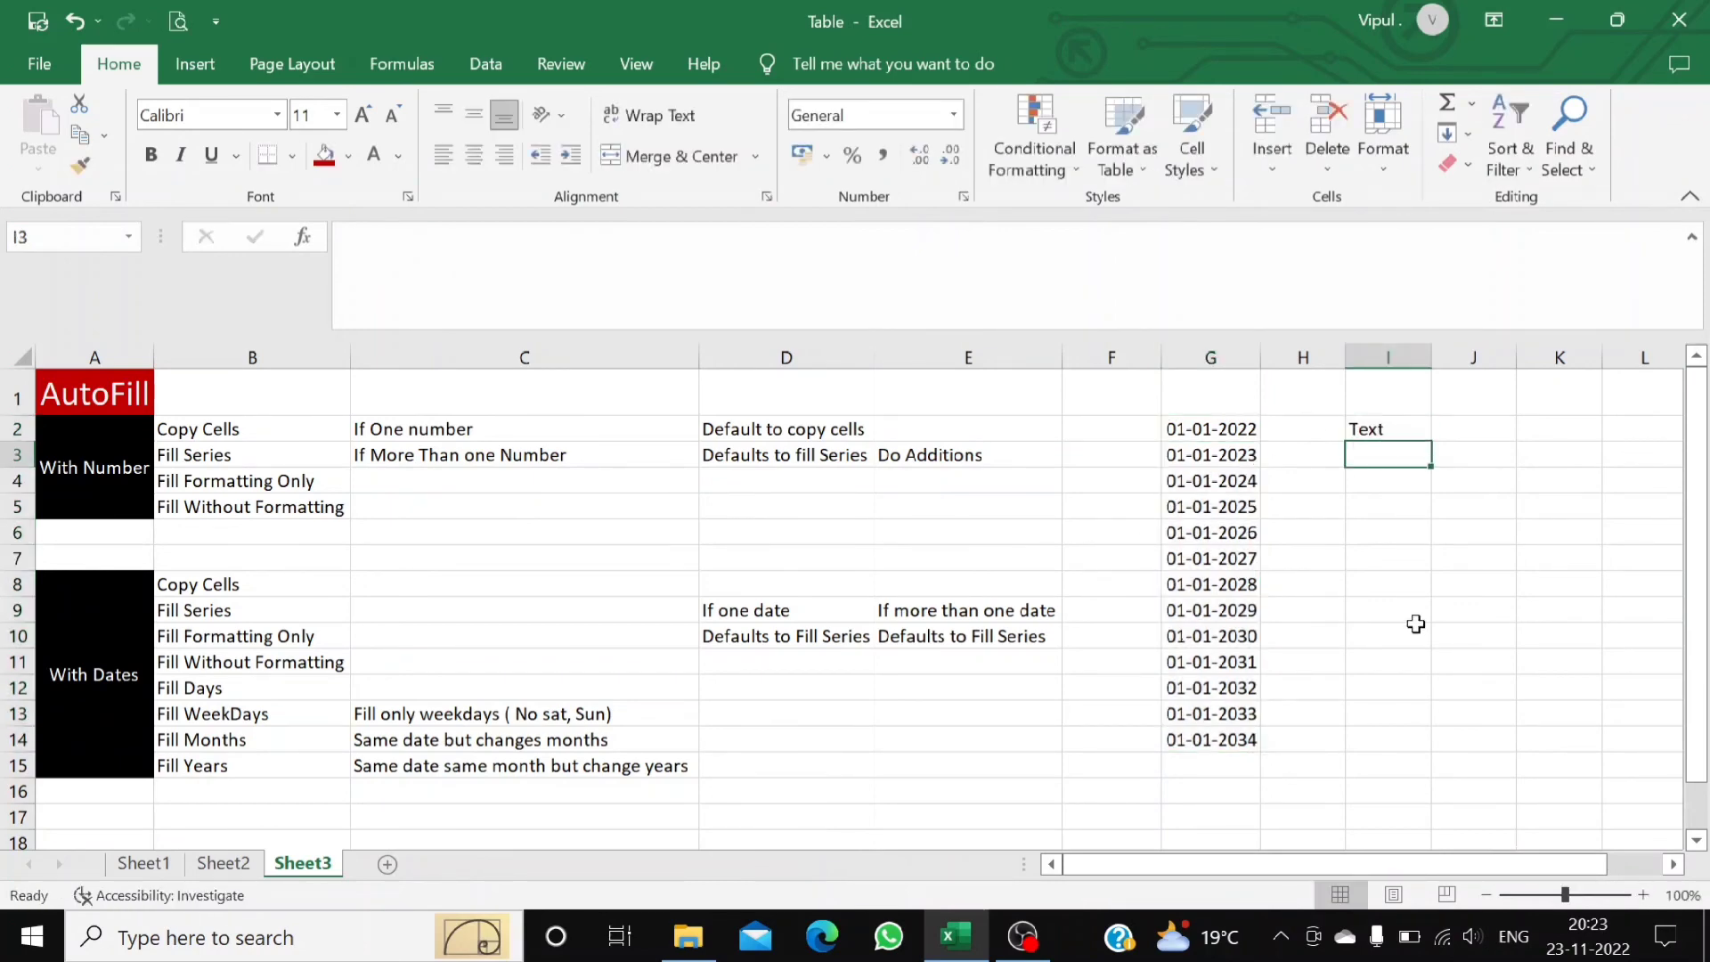
pyautogui.press('Up')
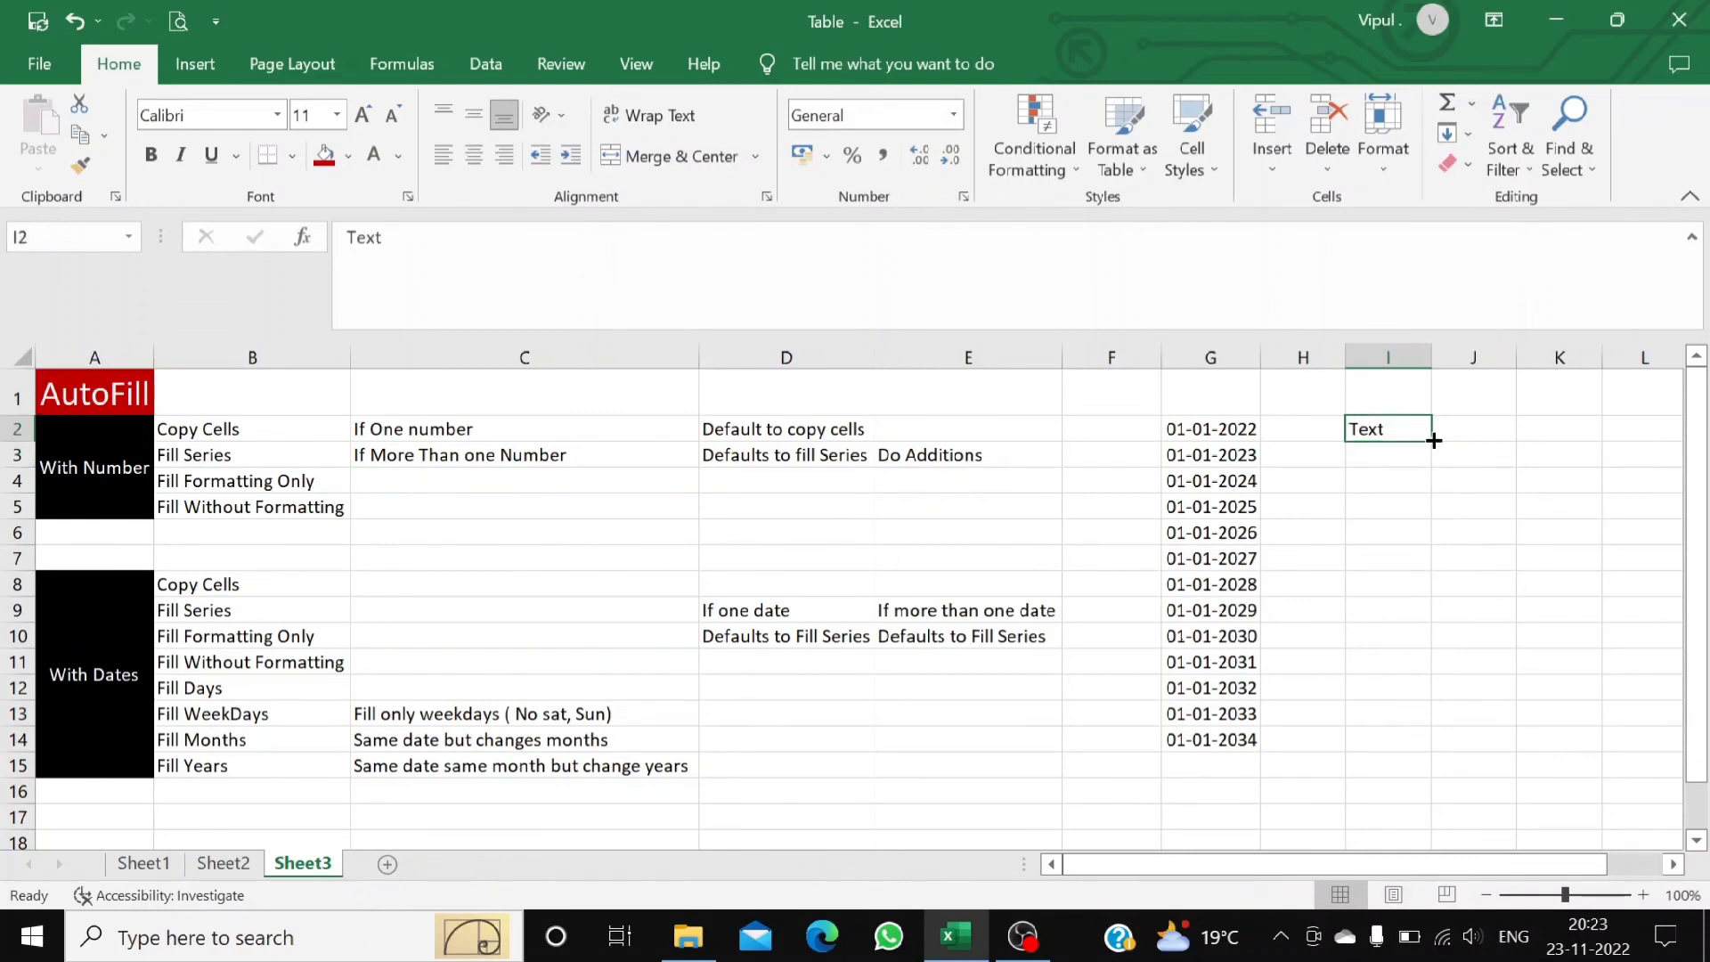
# - AutoFill the text in I2 down to I11 and review the fill options offered for text
pyautogui.moveTo(1431, 443); pyautogui.dragTo(1422, 672)
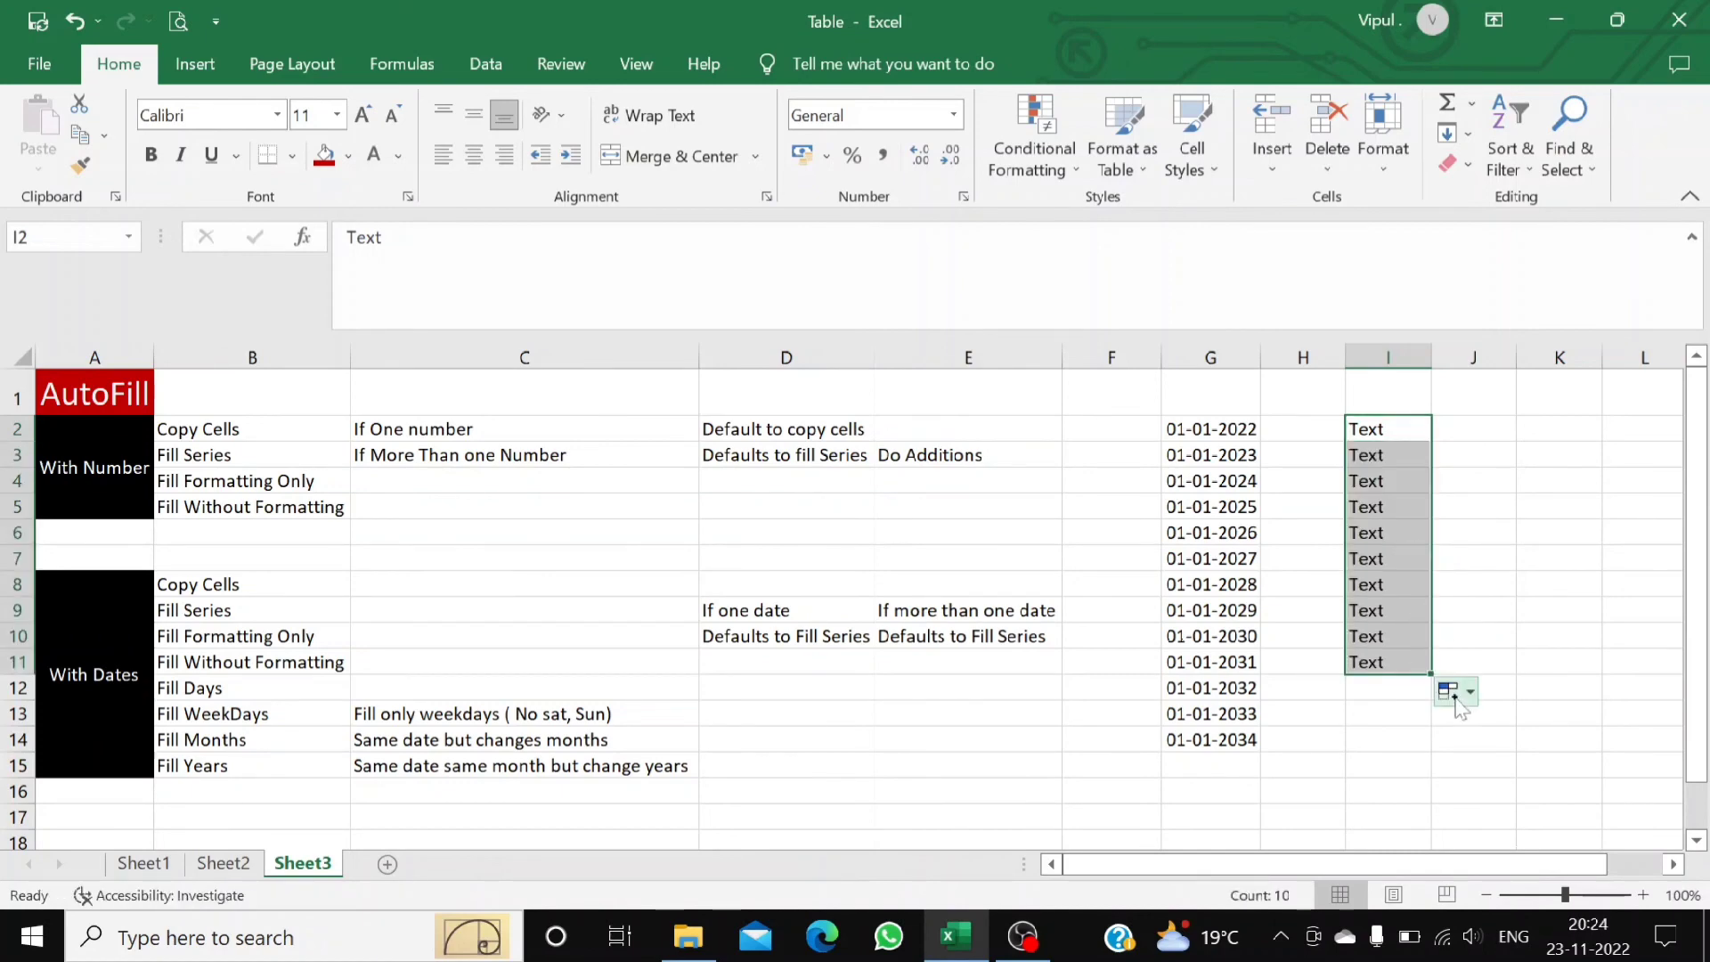
pyautogui.click(1468, 697)
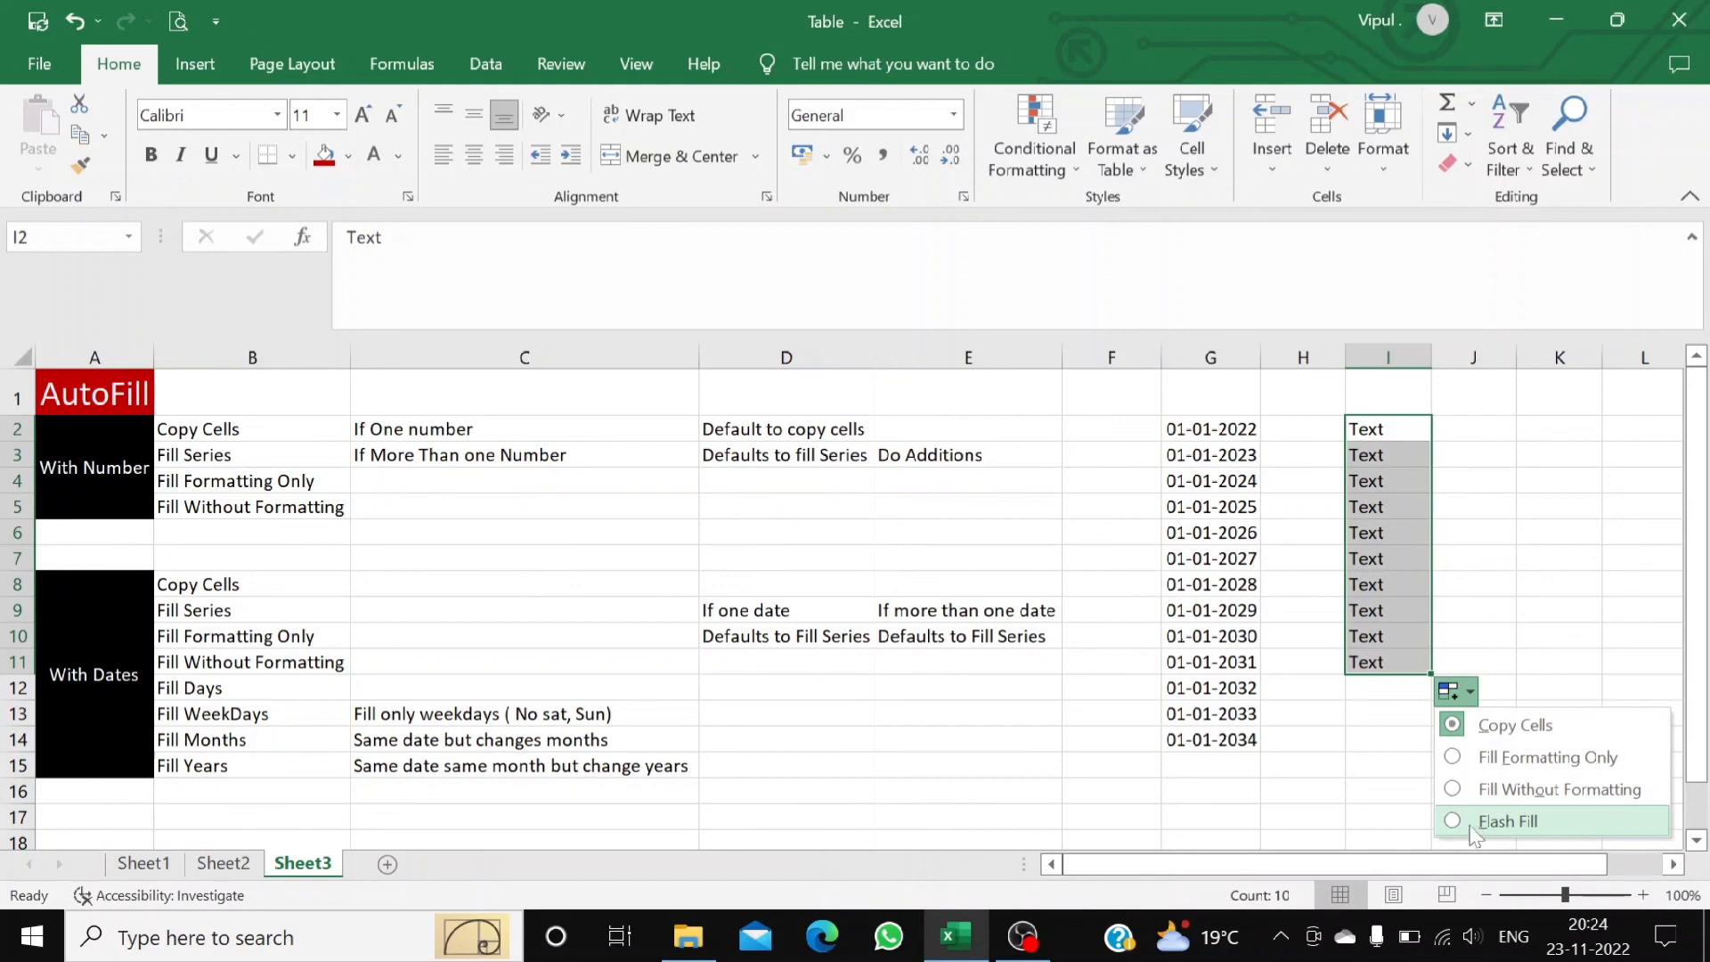
pyautogui.click(1369, 712)
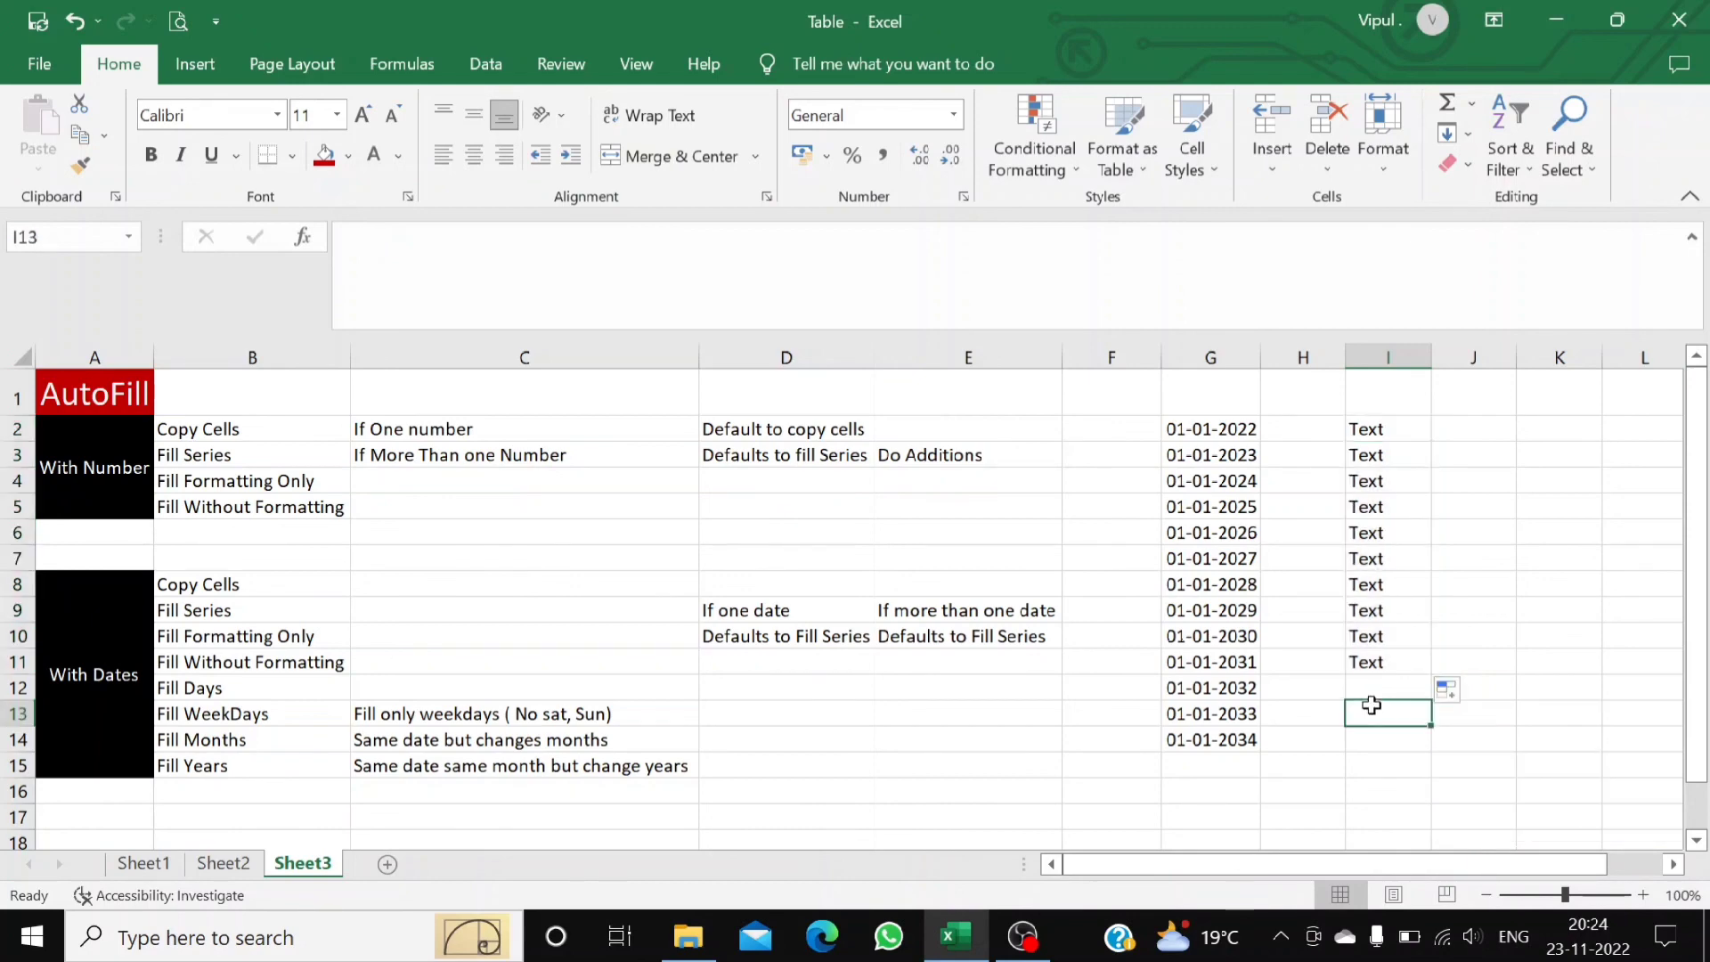
# - AutoFill the text in I2 across row 2 to cell L2
pyautogui.click(1394, 428)
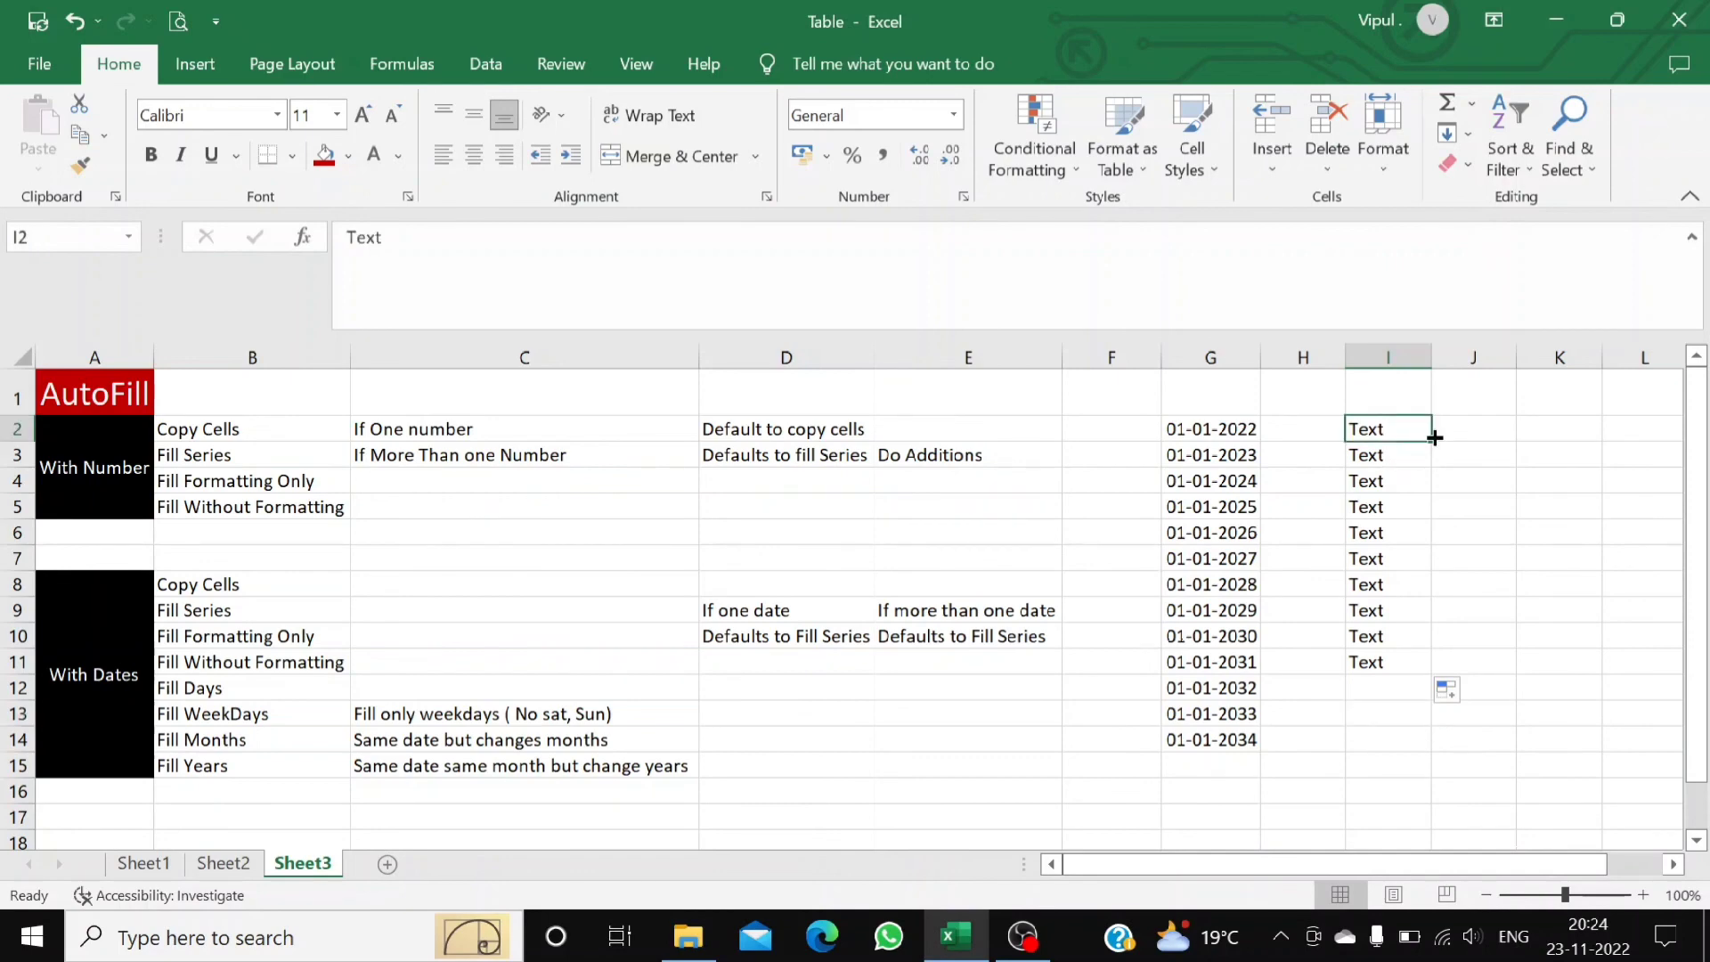
pyautogui.moveTo(1432, 442); pyautogui.dragTo(1569, 444)
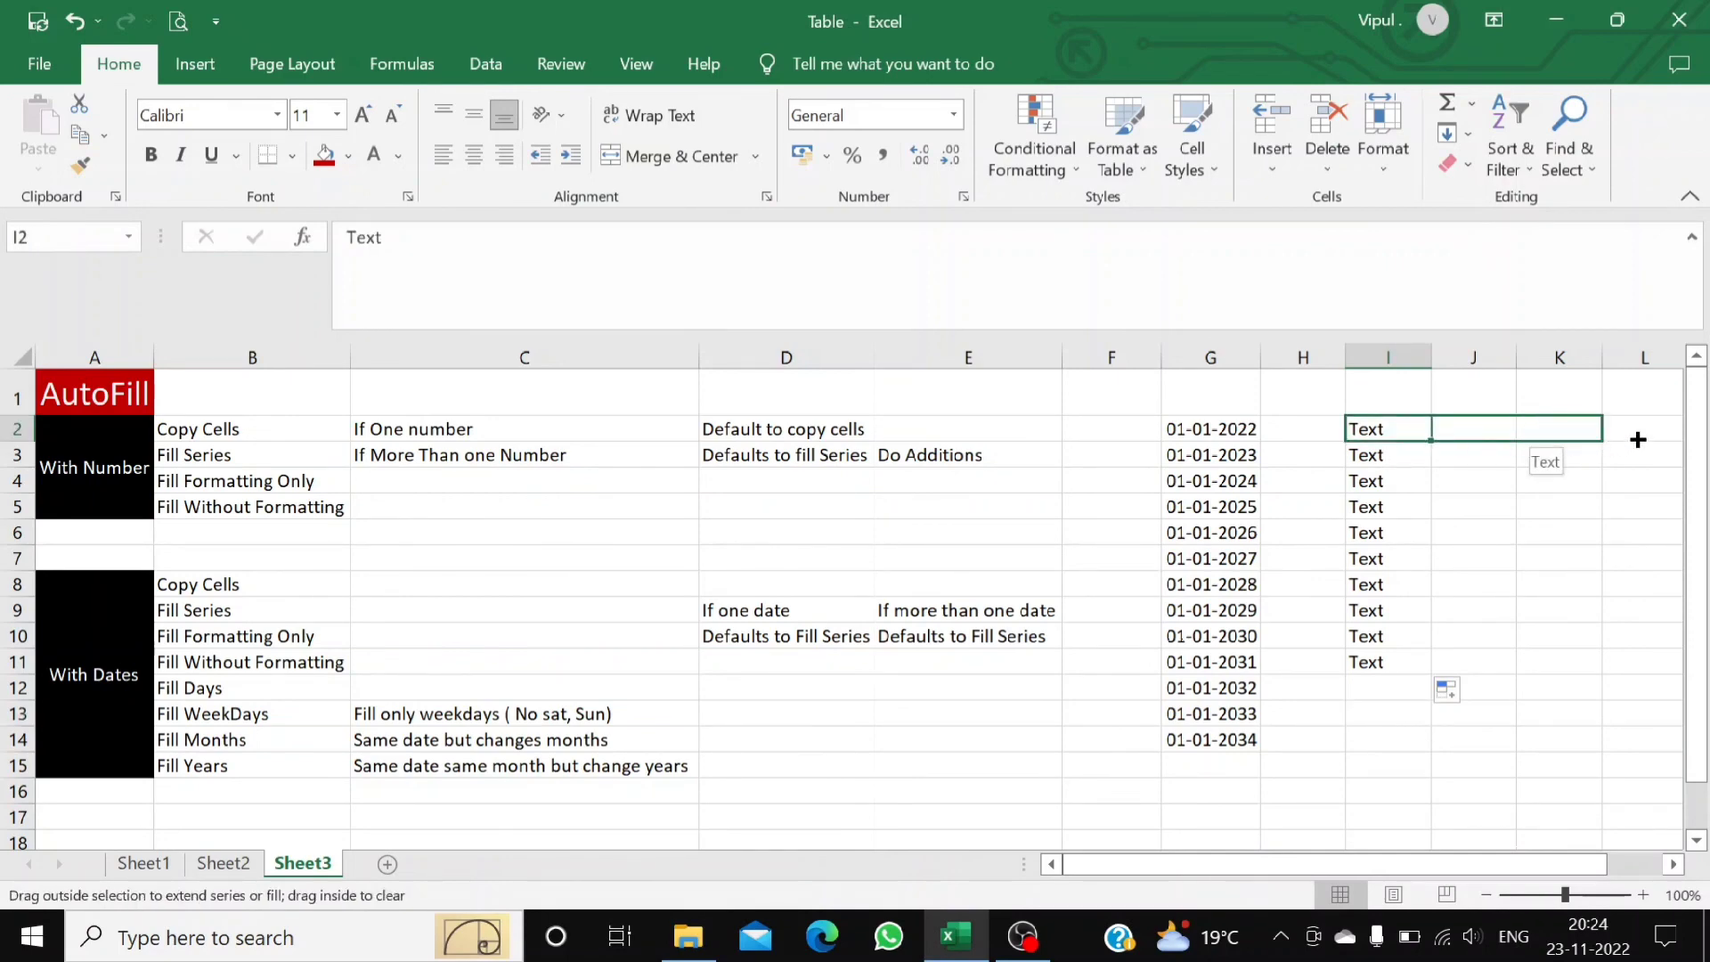
pyautogui.moveTo(1637, 439); pyautogui.dragTo(1647, 437)
pyautogui.moveTo(1480, 869); pyautogui.dragTo(1651, 846)
pyautogui.click(1404, 535)
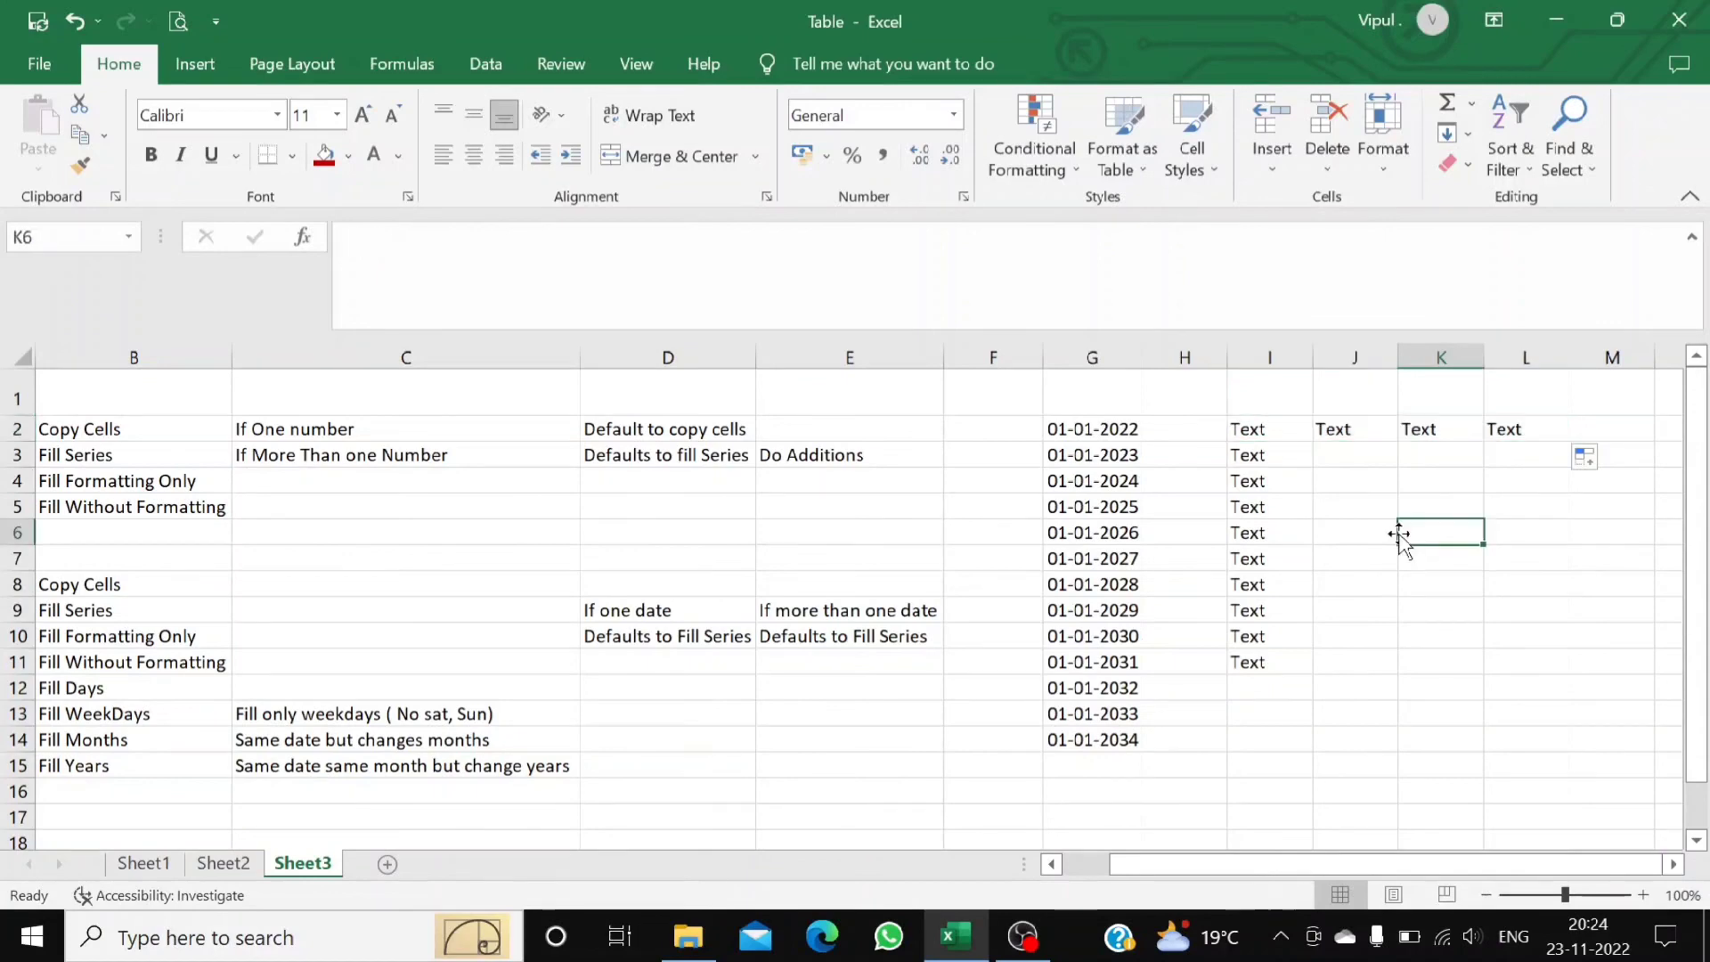
pyautogui.moveTo(1122, 865); pyautogui.dragTo(1023, 857)
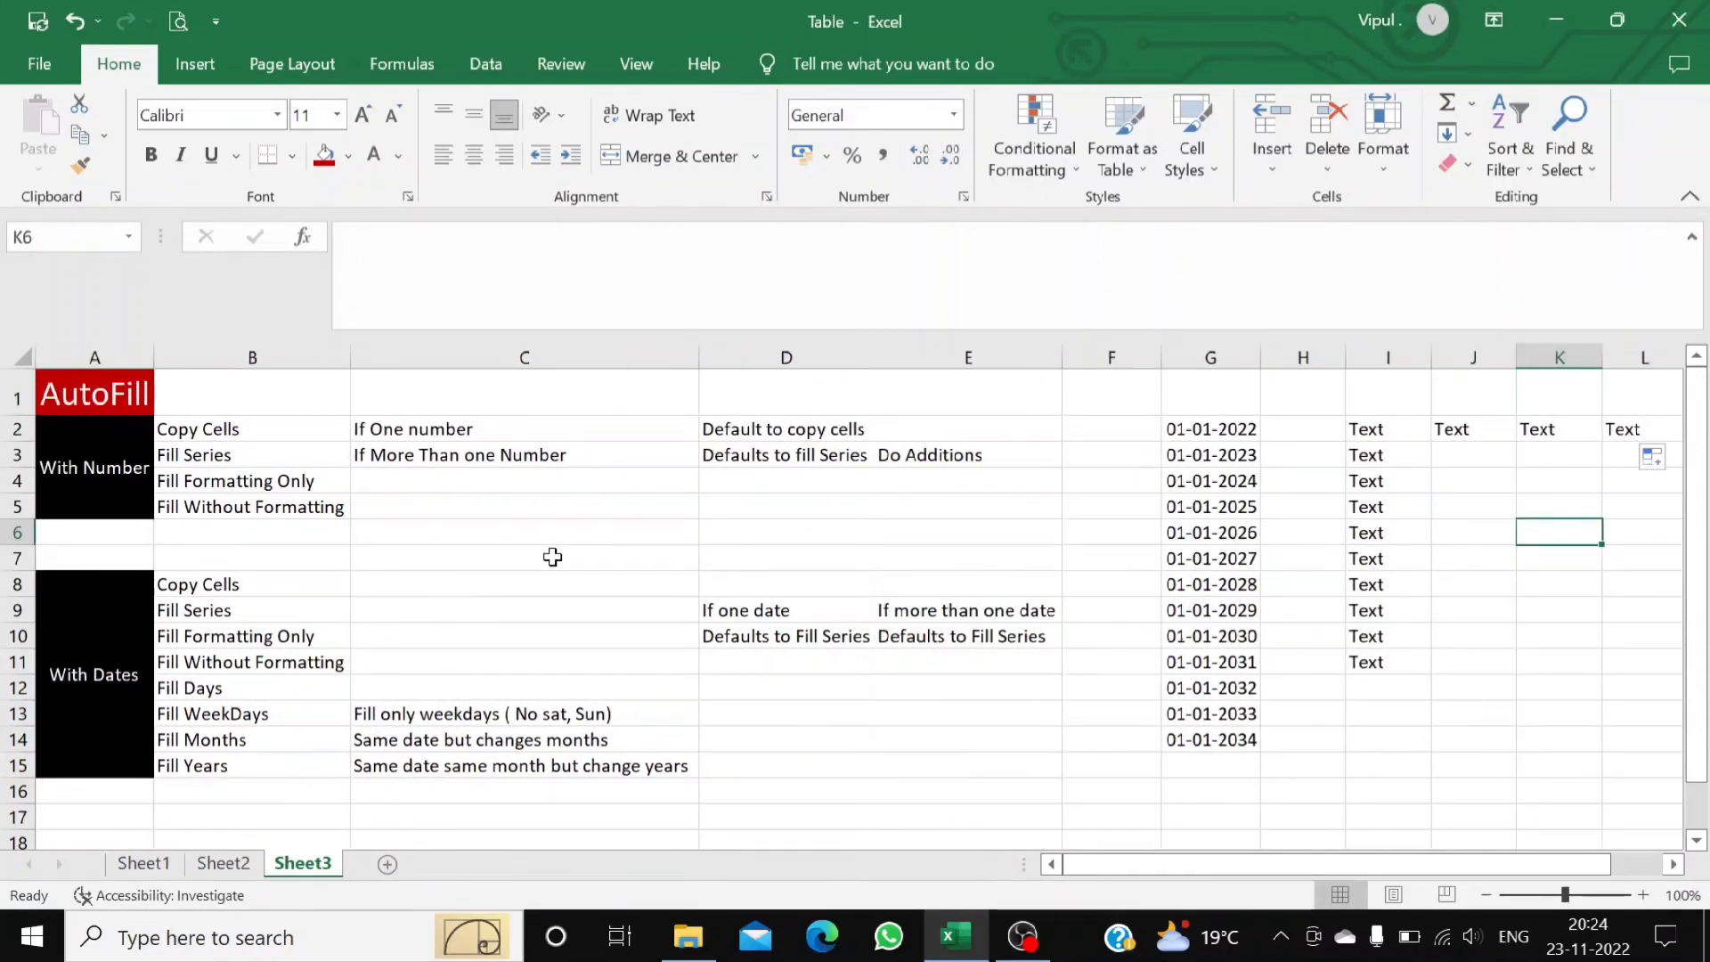